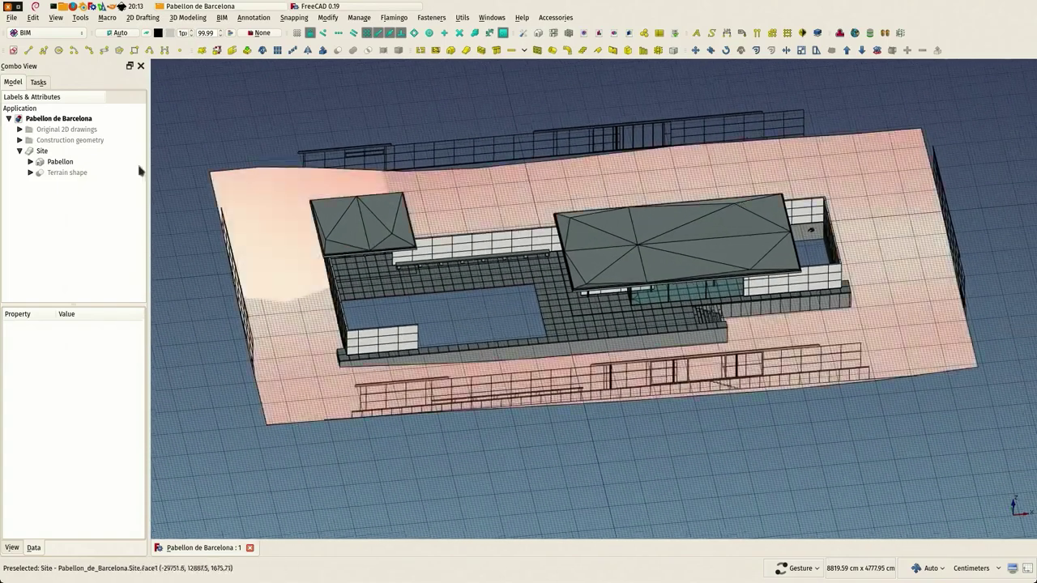
- Hide and reshow the Pabellon building to check which geometry belongs to it within the site model
left_click(50, 163)
key("space")
key("space")
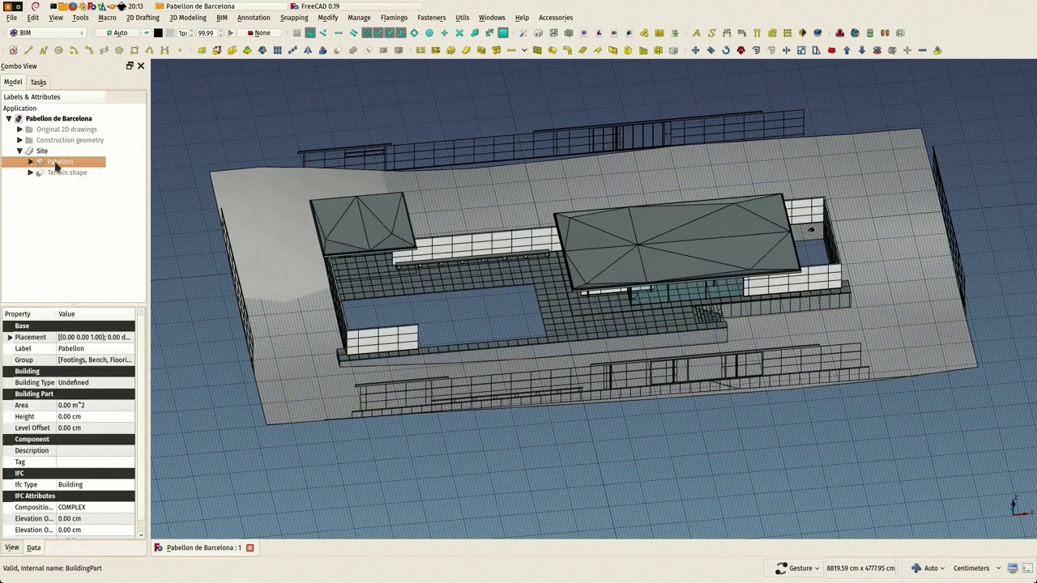
left_click(194, 270)
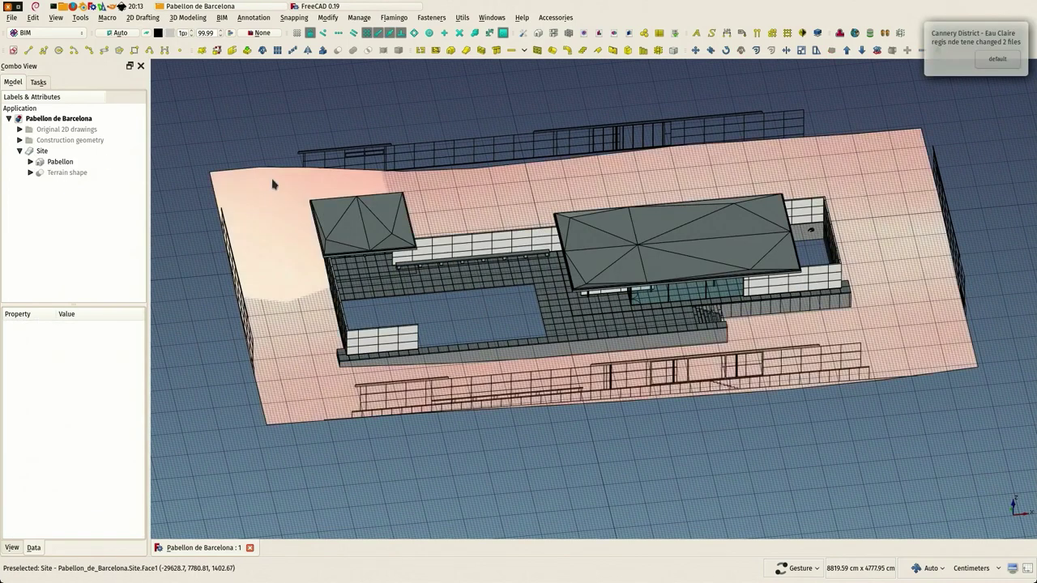
right_click_drag(363, 114, 389, 124)
left_click_drag(389, 124, 419, 107)
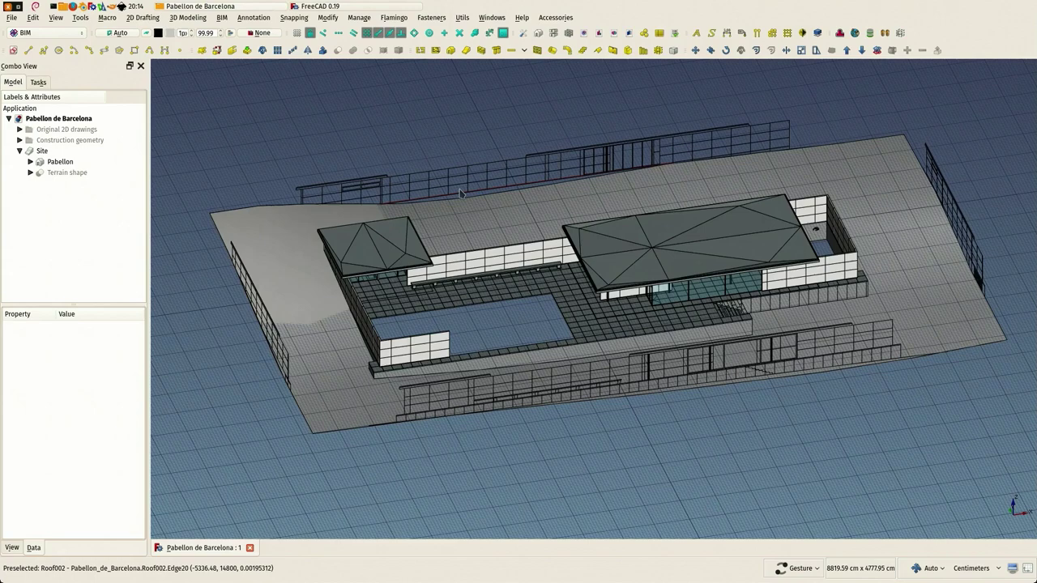
left_click_drag(473, 191, 393, 121)
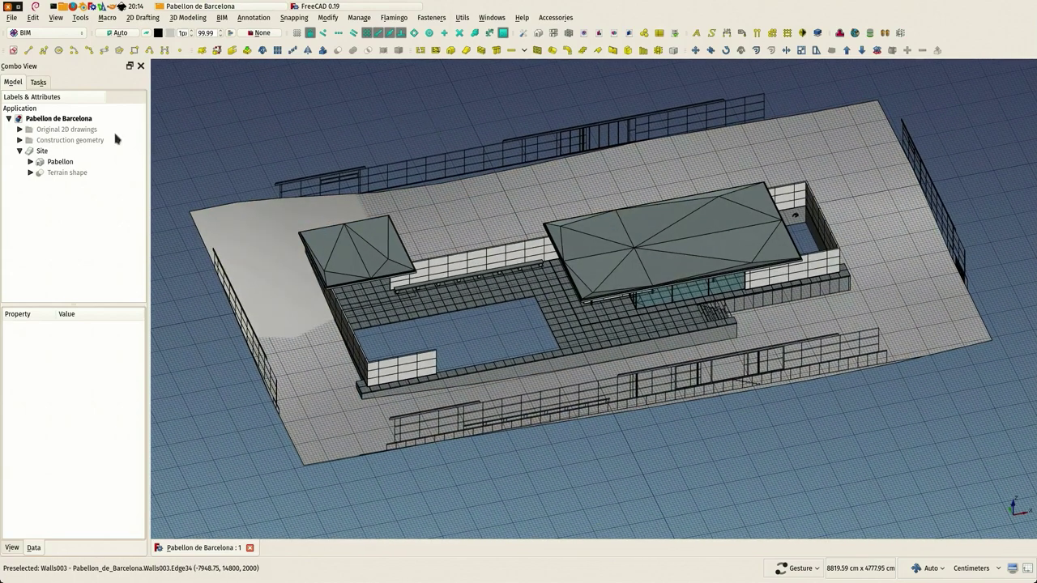
- Create a horizontal section plane that includes the Pabellon building
left_click(52, 163)
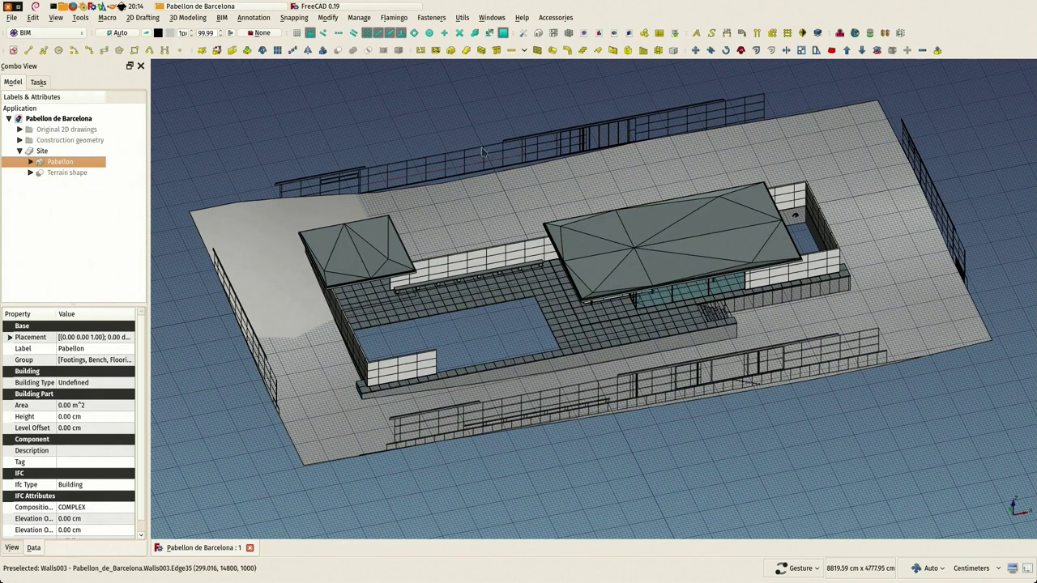
left_click_drag(481, 150, 438, 132)
key("2")
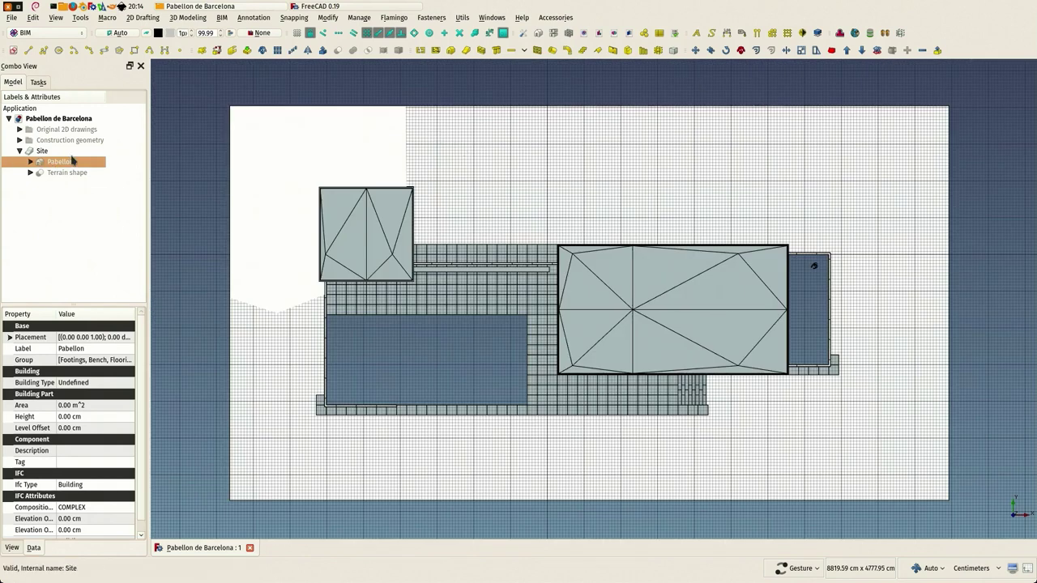
left_click(803, 34)
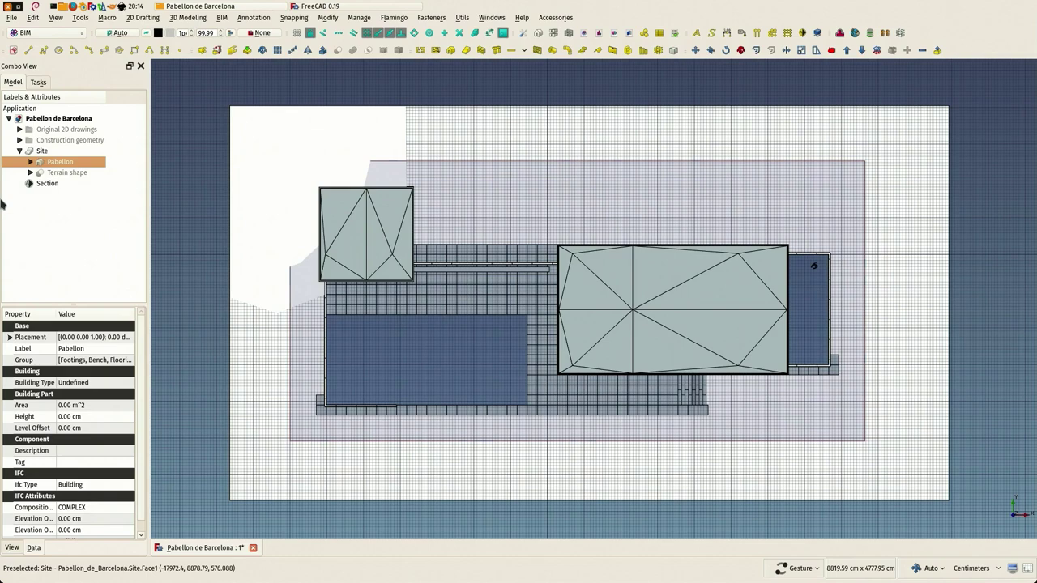
- Set the section plane's arrow size to 44 cm so its cutting direction is readable in the front view
left_click(43, 184)
left_click_drag(162, 211, 414, 357)
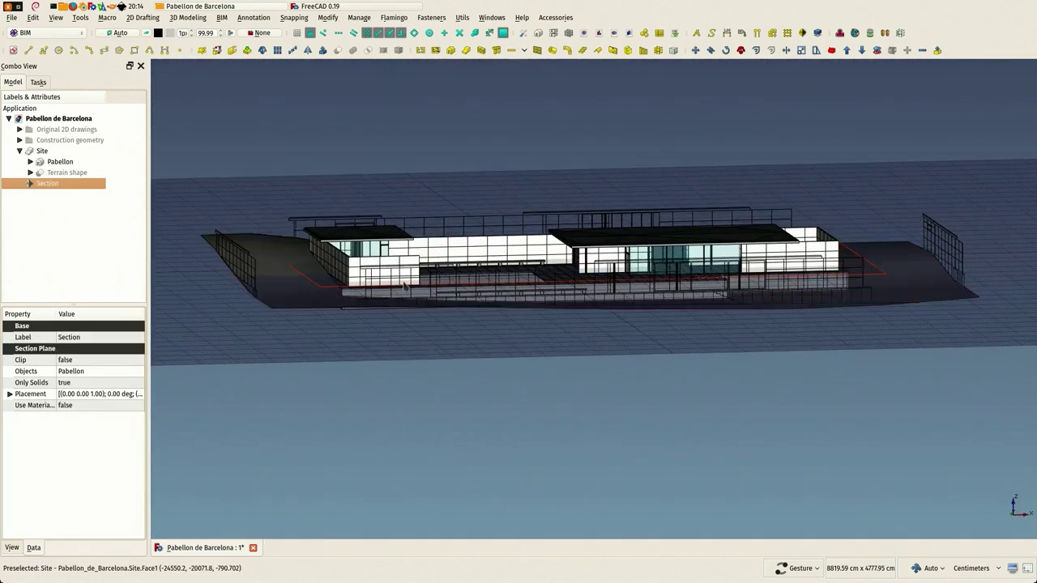
scroll(451, 217, "up", 2)
left_click_drag(451, 217, 447, 165)
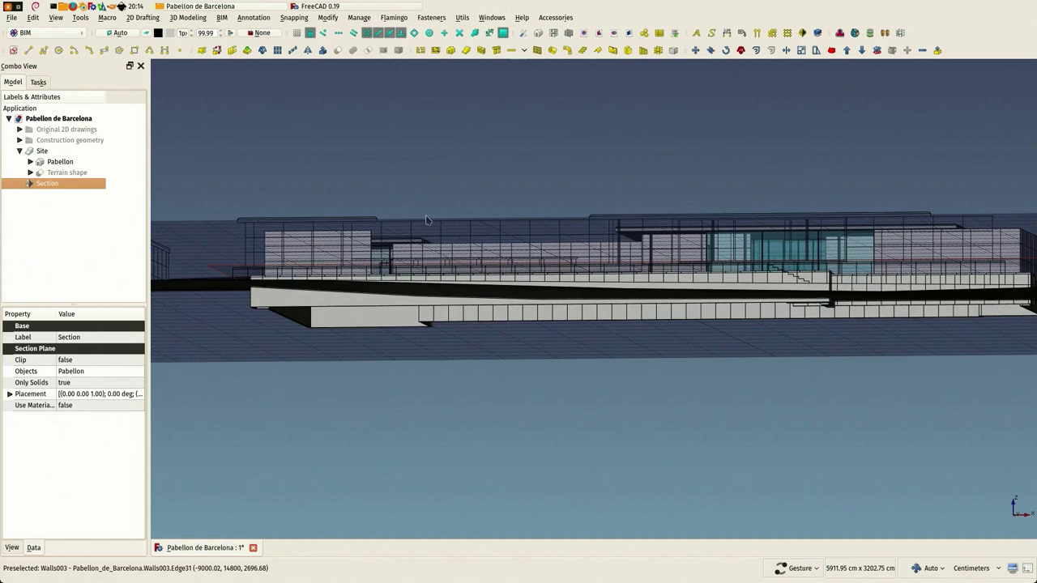
key("1")
right_click_drag(704, 233, 487, 211)
right_click_drag(572, 212, 594, 224)
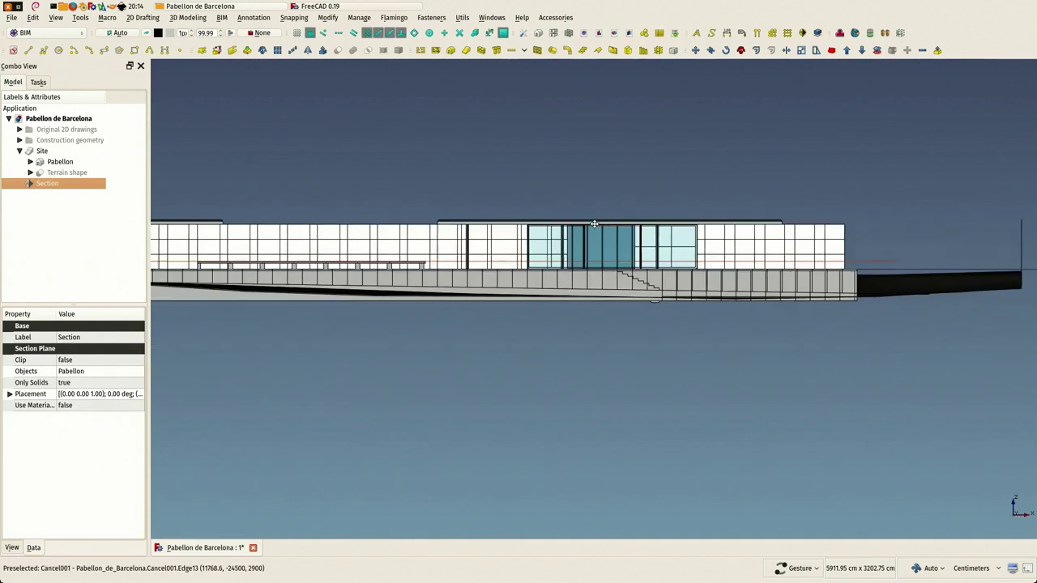
scroll(845, 217, "up", 3)
right_click_drag(332, 203, 519, 227)
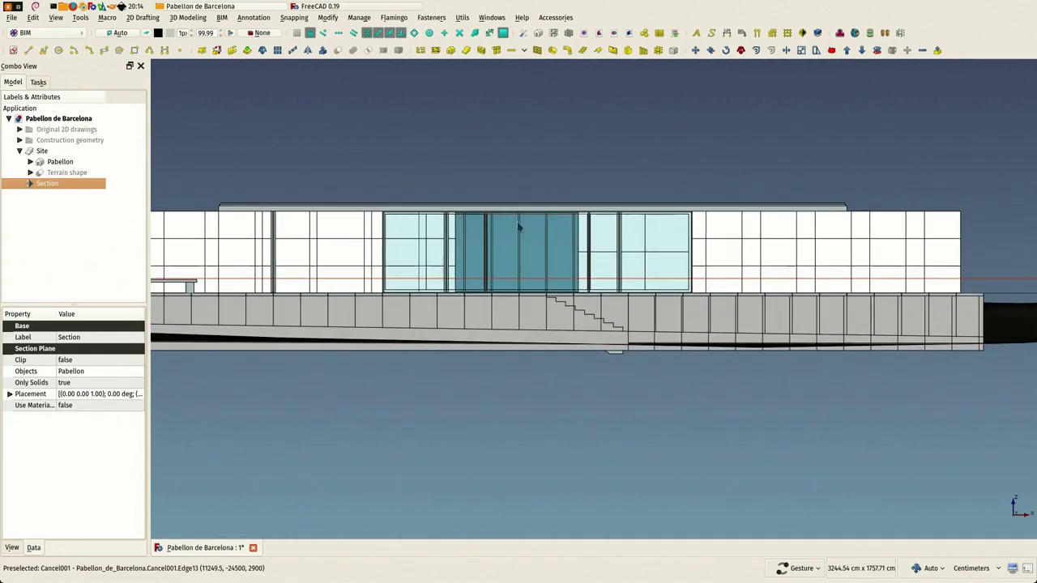
right_click_drag(672, 234, 620, 227)
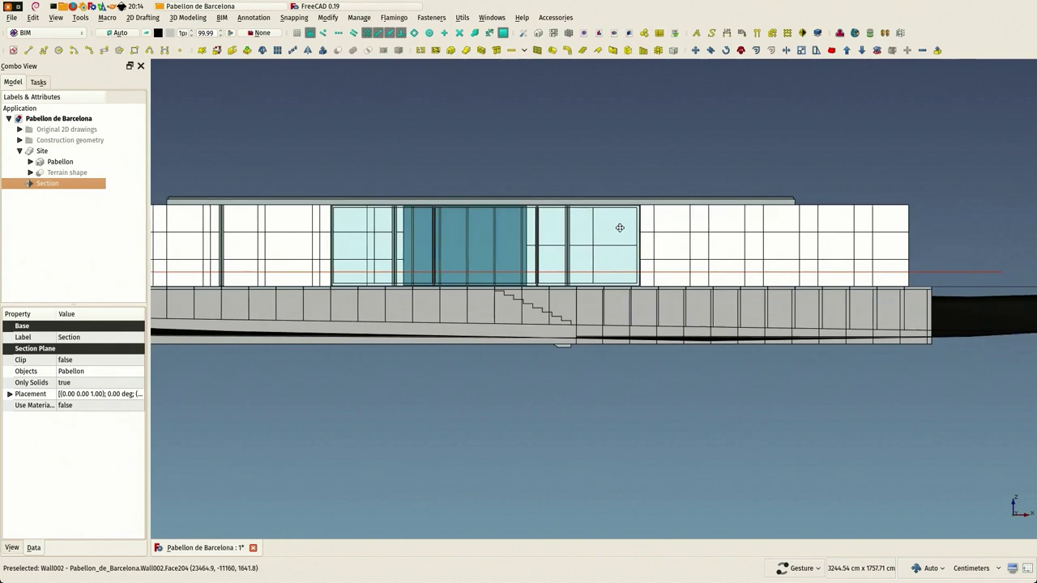
scroll(736, 315, "up", 10)
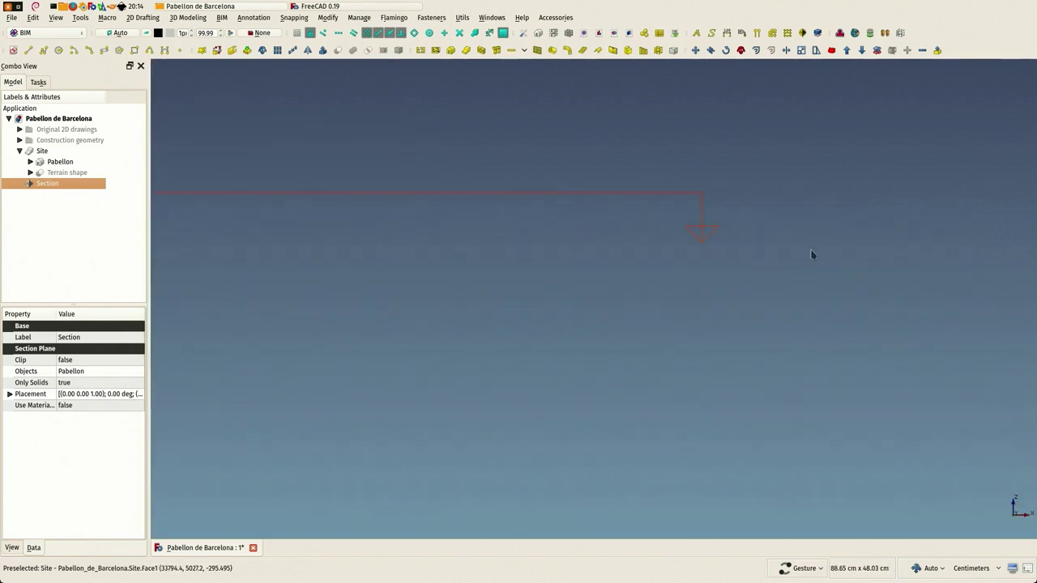
scroll(641, 266, "down", 7)
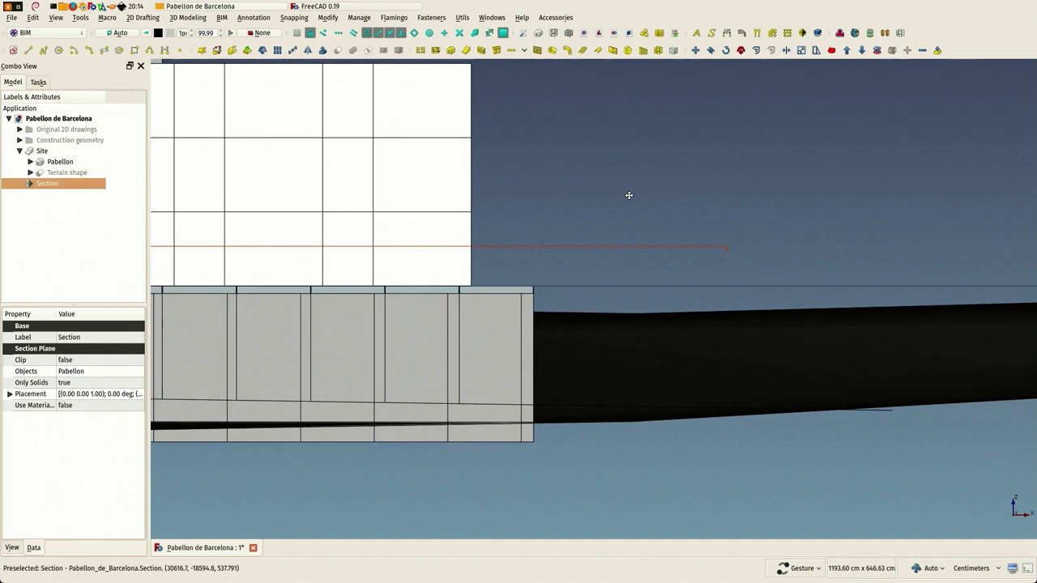
left_click(13, 549)
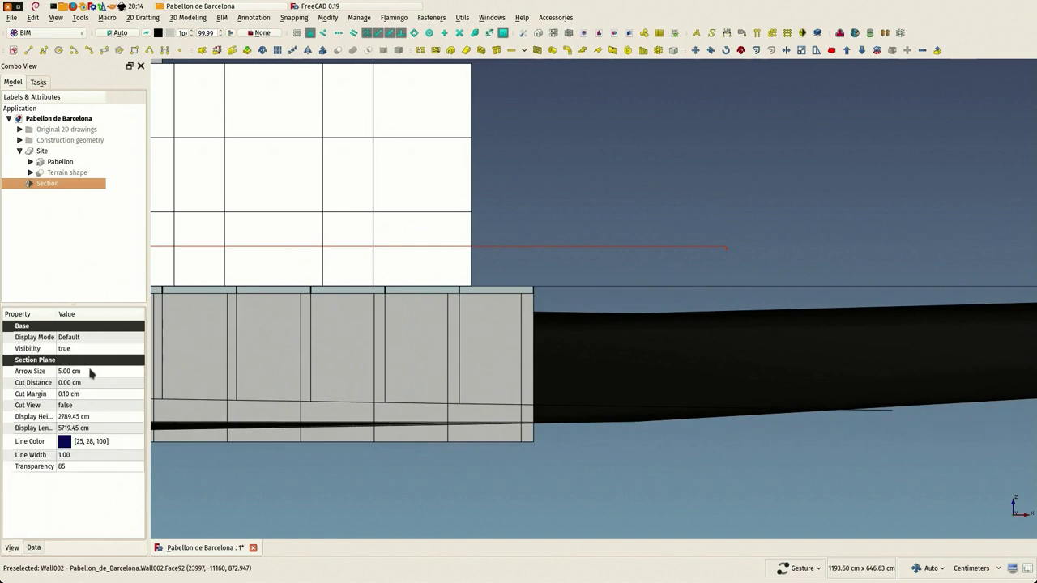
left_click(92, 370)
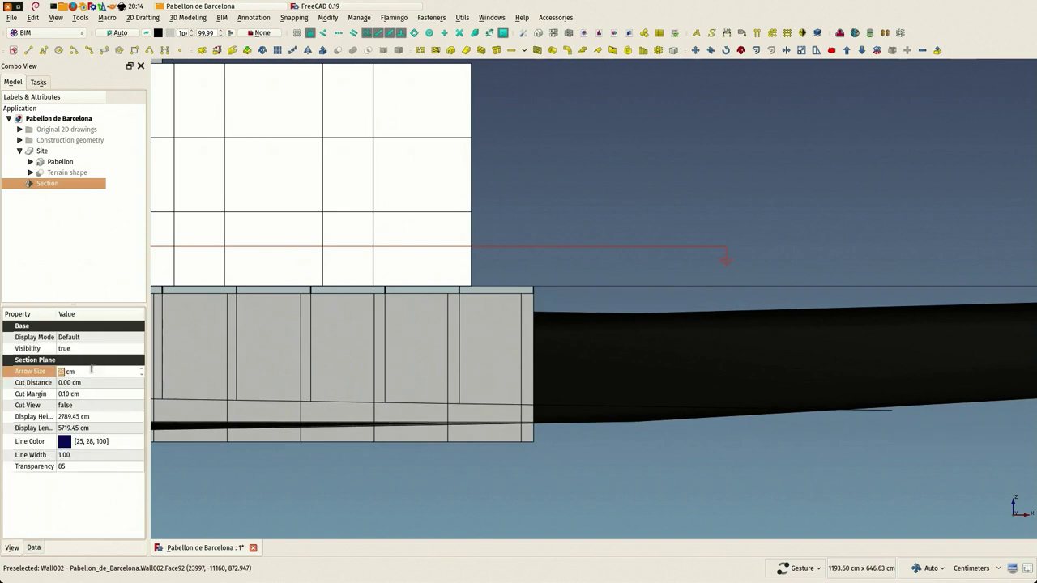
left_click(746, 170)
scroll(746, 170, "down", 3)
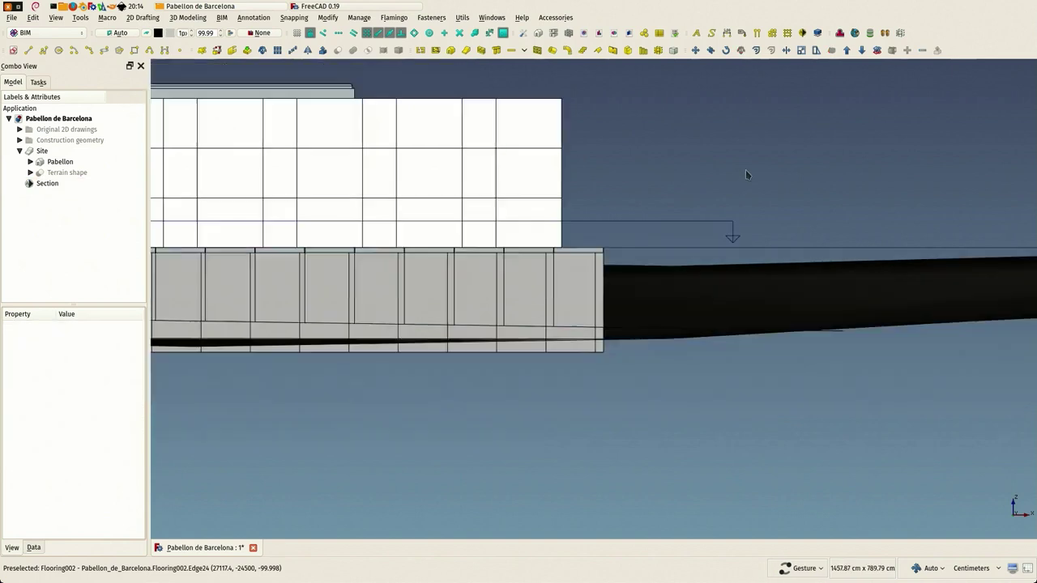
- Set the section plane's Z position to 160 cm
left_click(876, 272)
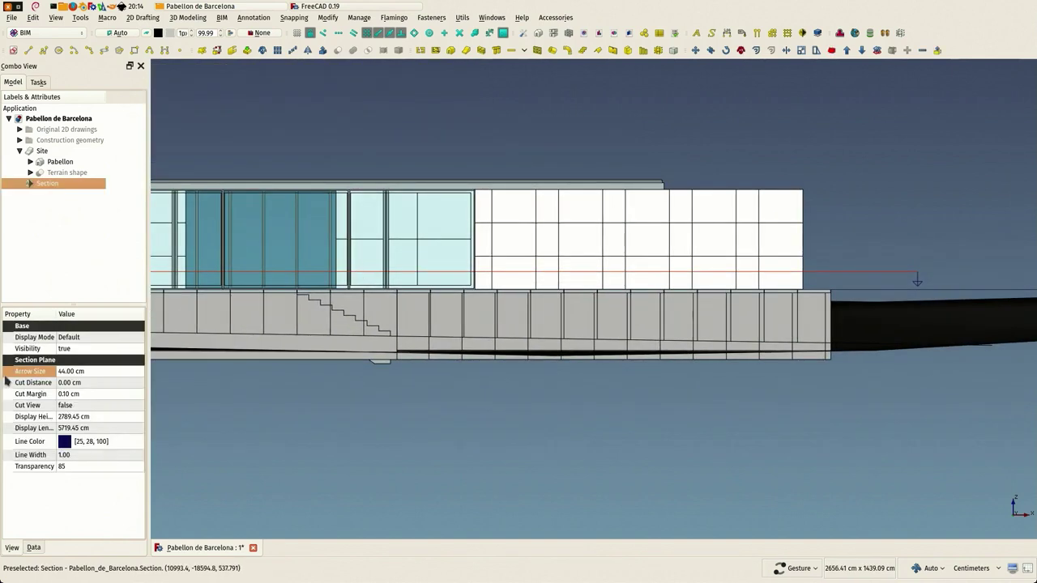
left_click(33, 548)
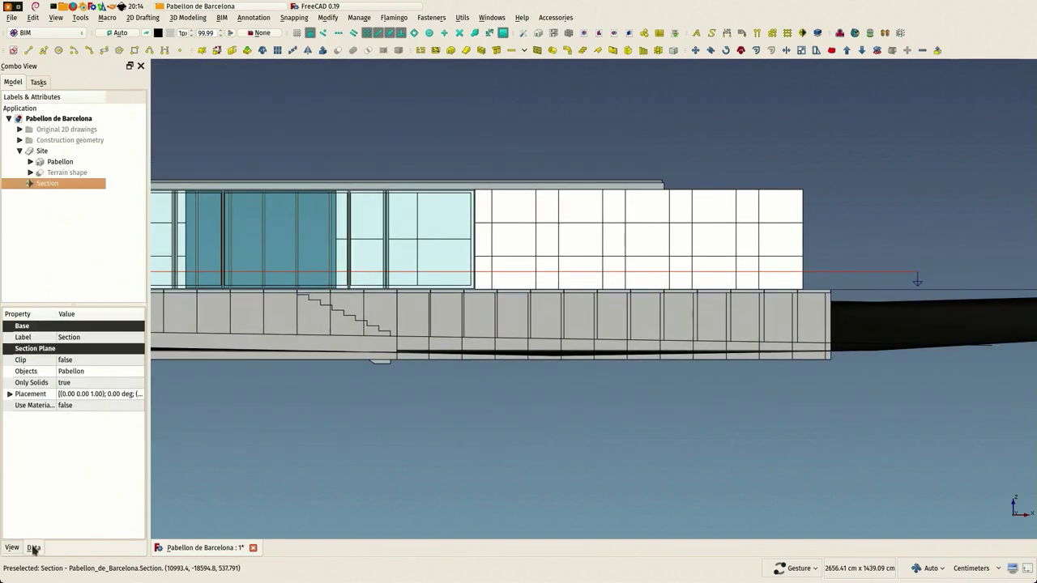
left_click(9, 395)
left_click(20, 429)
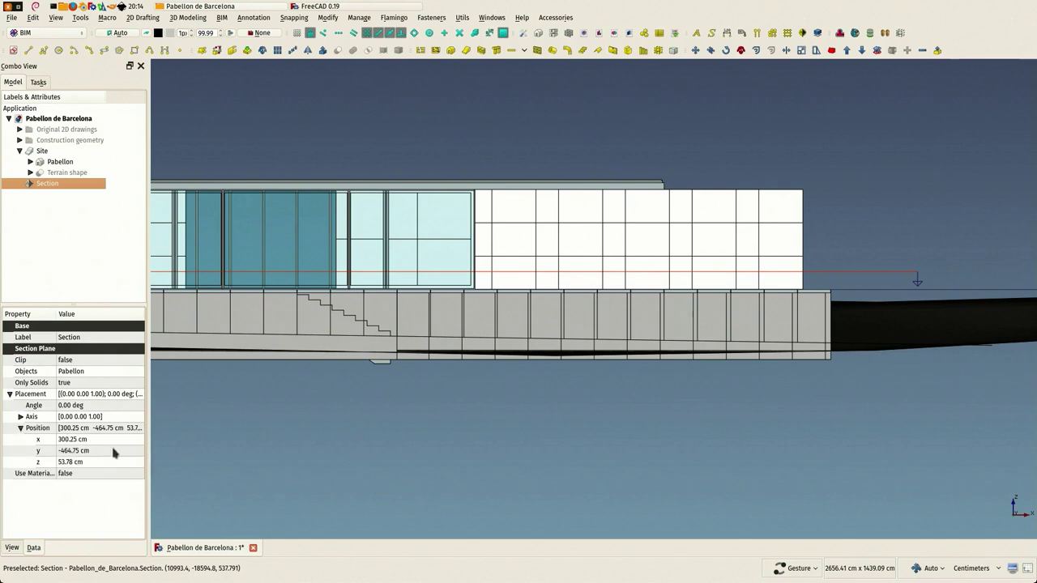
left_click(84, 462)
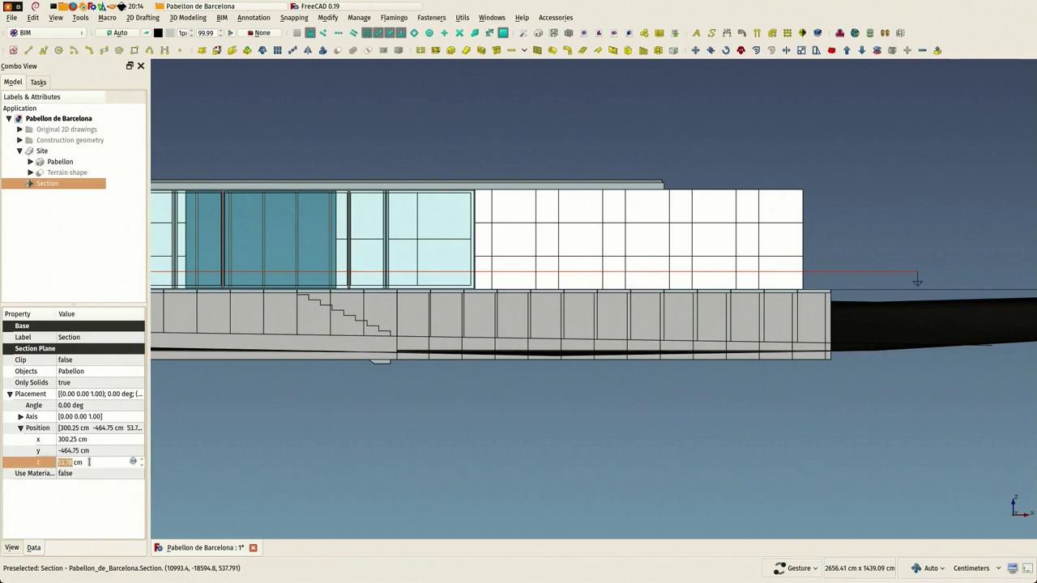
type("160")
key("Return")
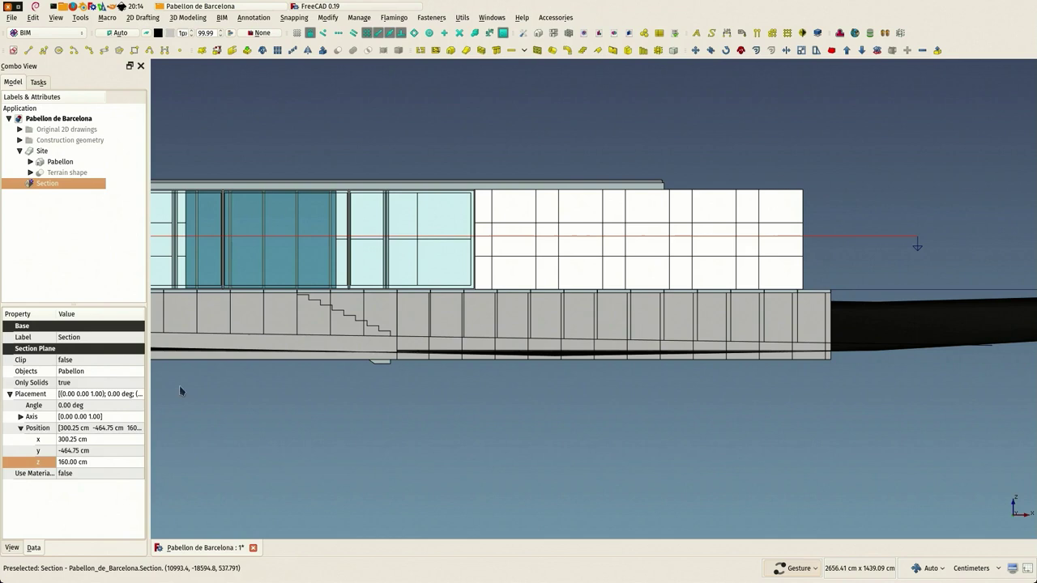
- Examine the section plane's height against the windows and check which objects are listed in its settings
left_click(572, 157)
scroll(341, 221, "up", 2)
scroll(345, 265, "up", 3)
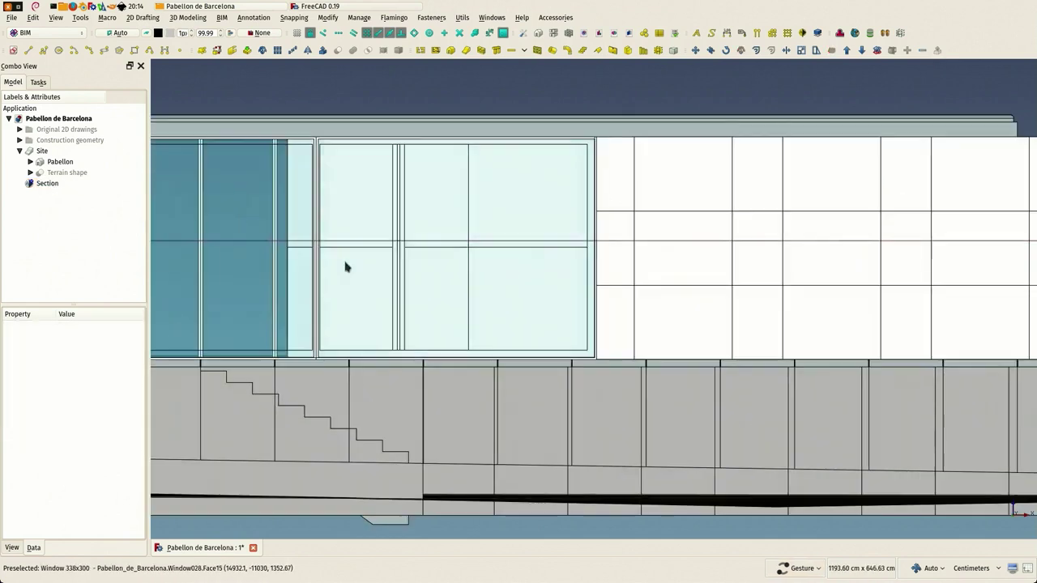
scroll(342, 265, "down", 5)
scroll(666, 153, "down", 5)
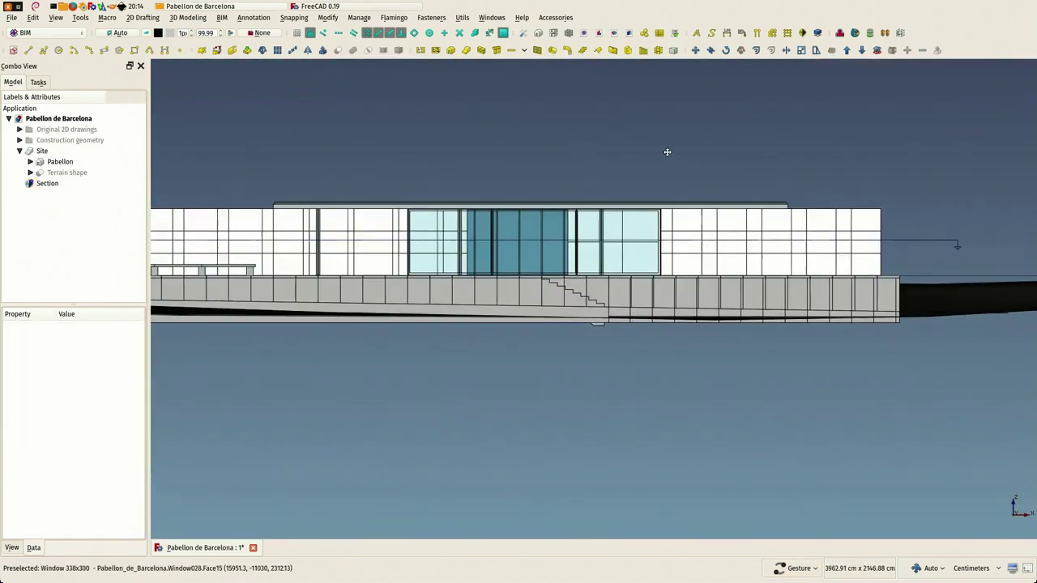
left_click_drag(572, 182, 644, 220)
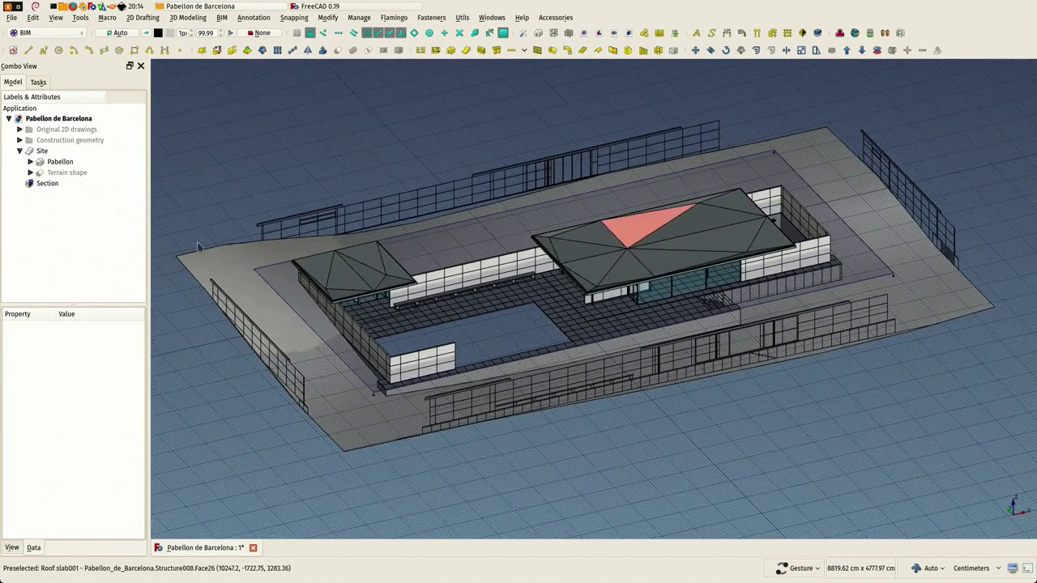
double_click(45, 184)
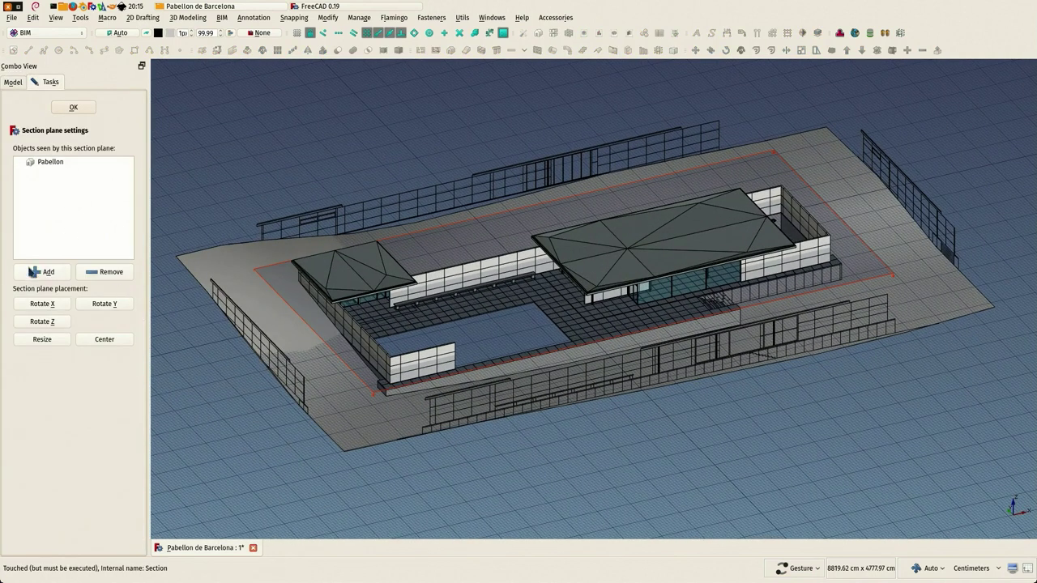
left_click(74, 110)
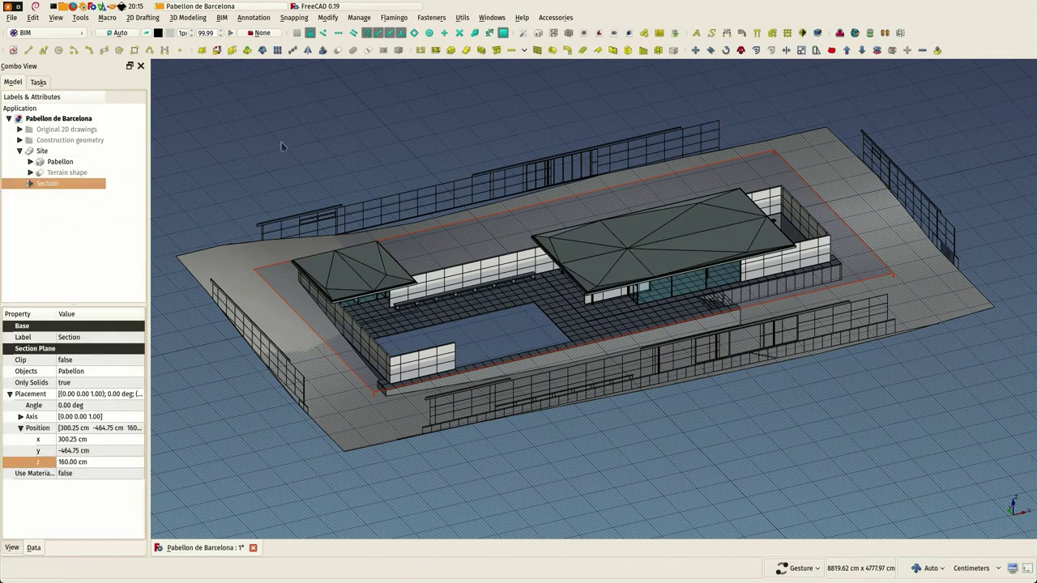
left_click(380, 137)
left_click_drag(380, 138, 303, 169)
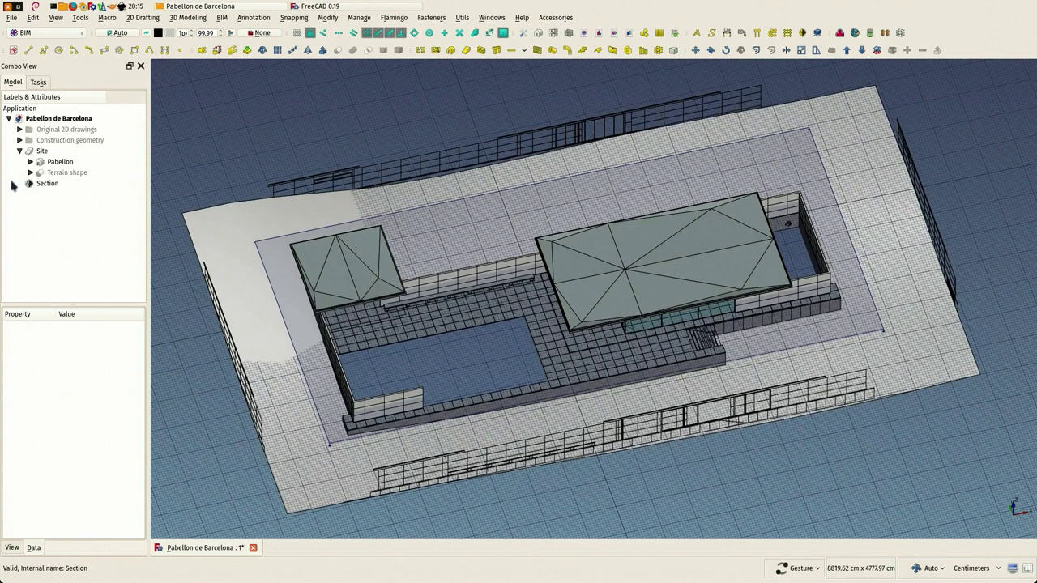
- Create a Shape 2D view from the section plane
left_click(32, 184)
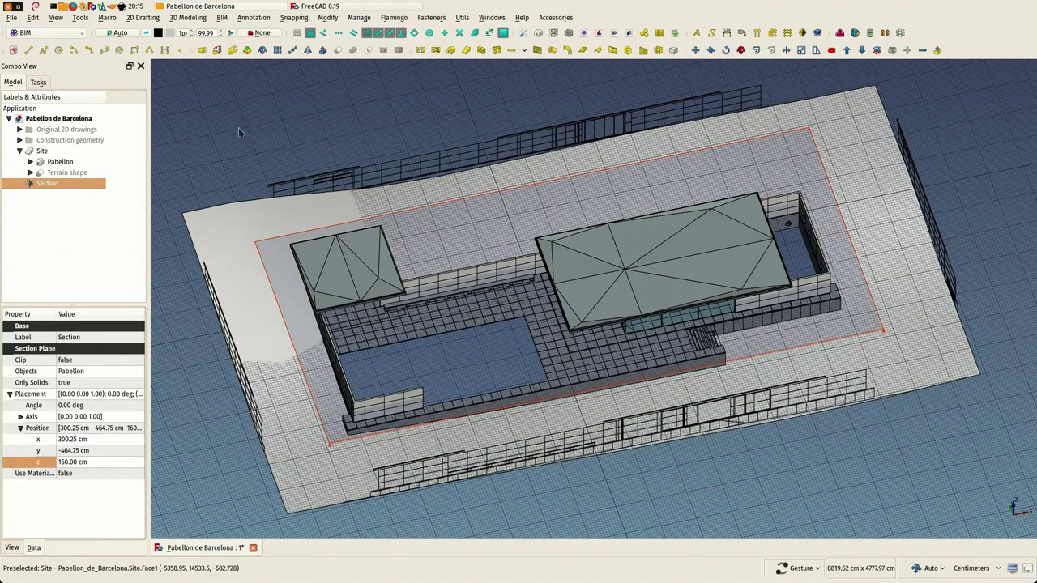
left_click(66, 35)
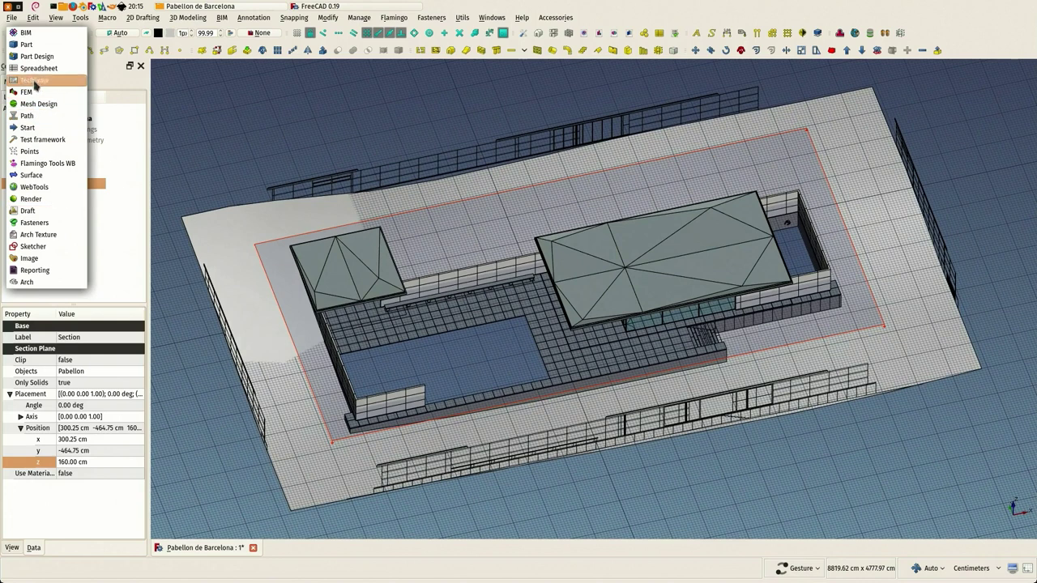
left_click(302, 129)
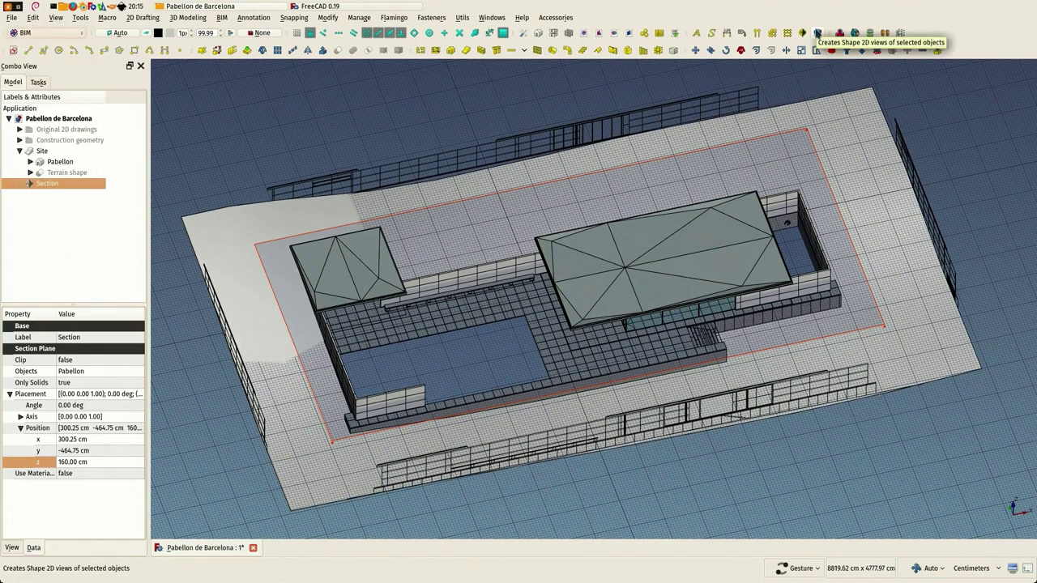
left_click(819, 34)
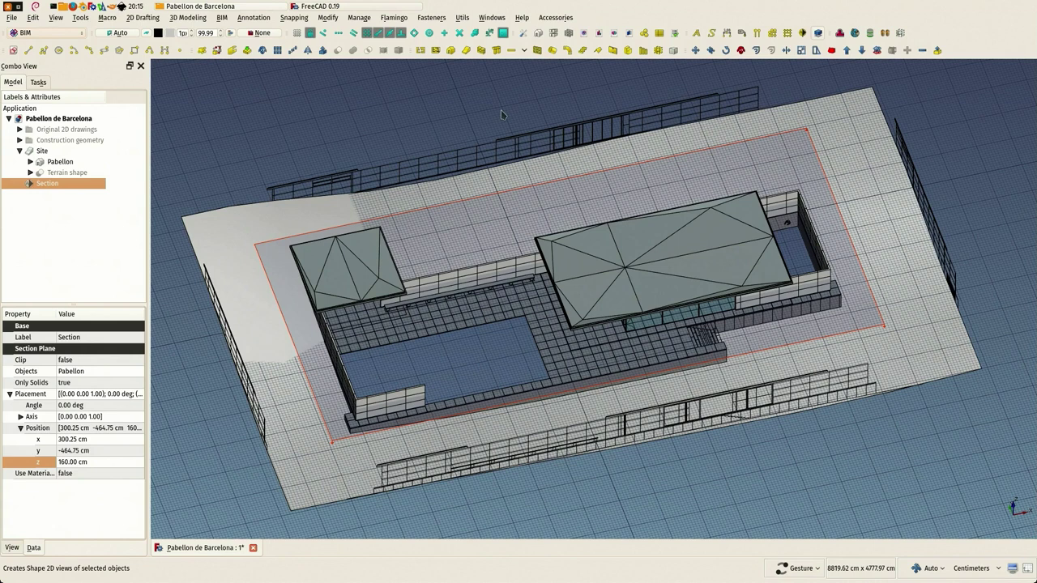
left_click(42, 186)
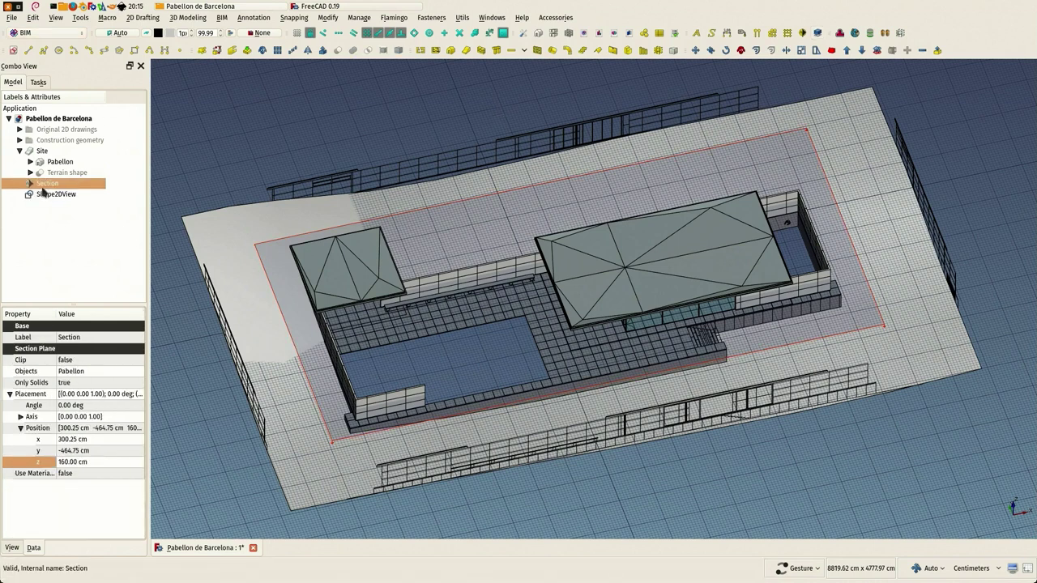
- Move the section's 2D view 7000 cm along the global X axis so it sits beside the pavilion model
left_click(45, 197)
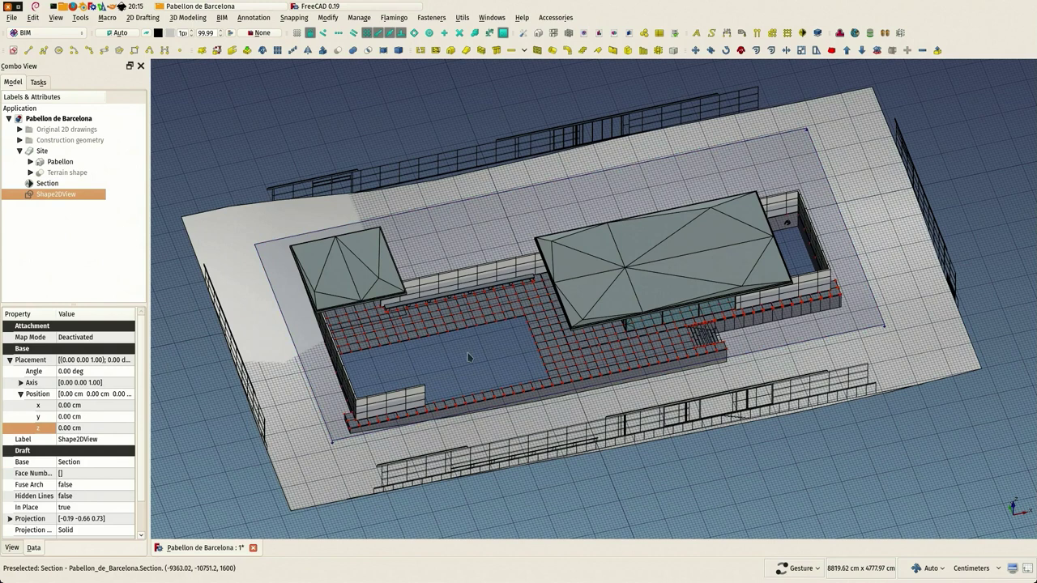
key("2")
scroll(466, 426, "down", 3)
right_click_drag(466, 426, 450, 369)
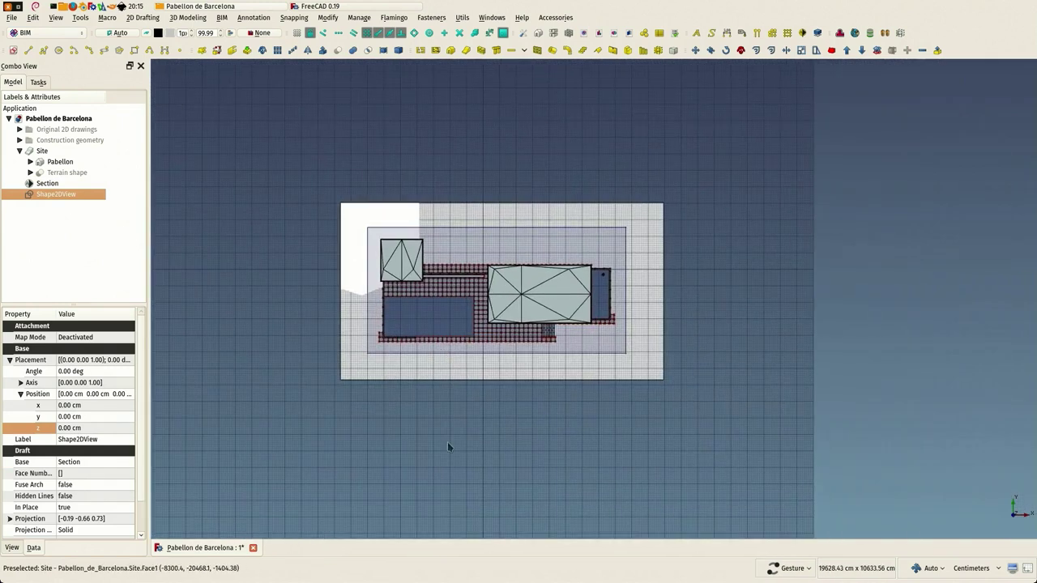
key("m")
key("v")
left_click(413, 407)
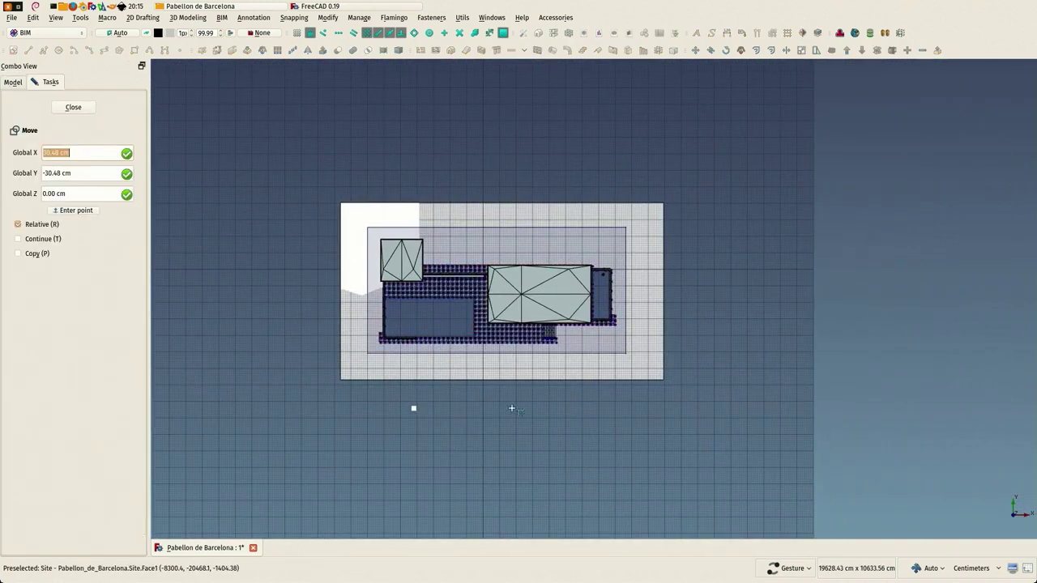
key("shift")
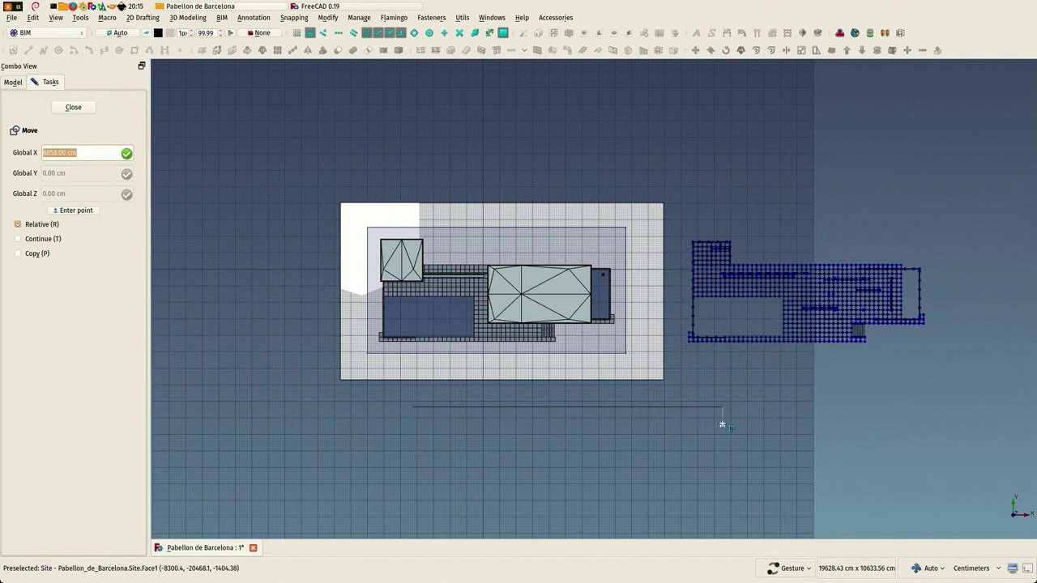
type("7000")
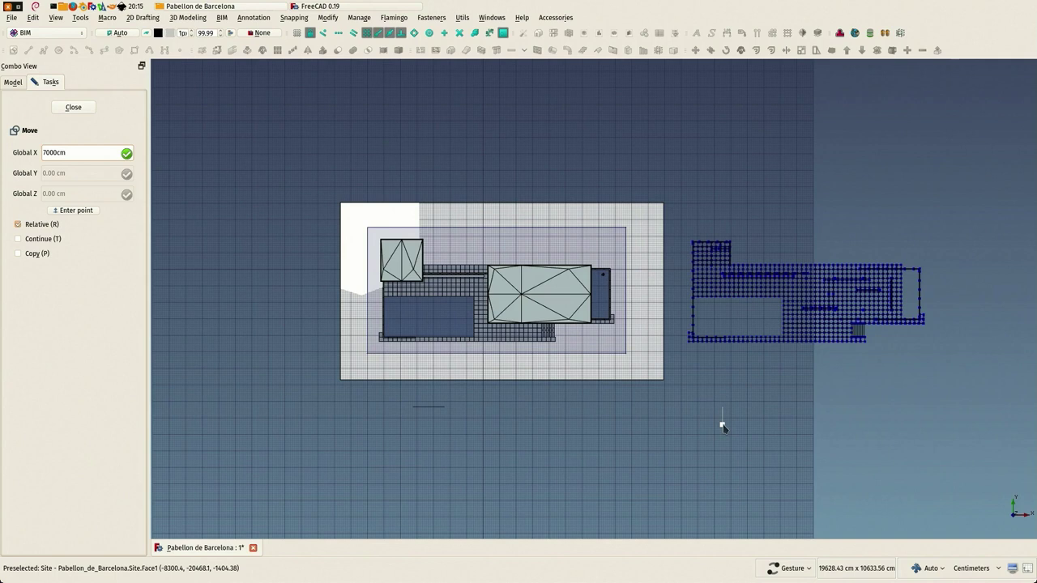
key("Return")
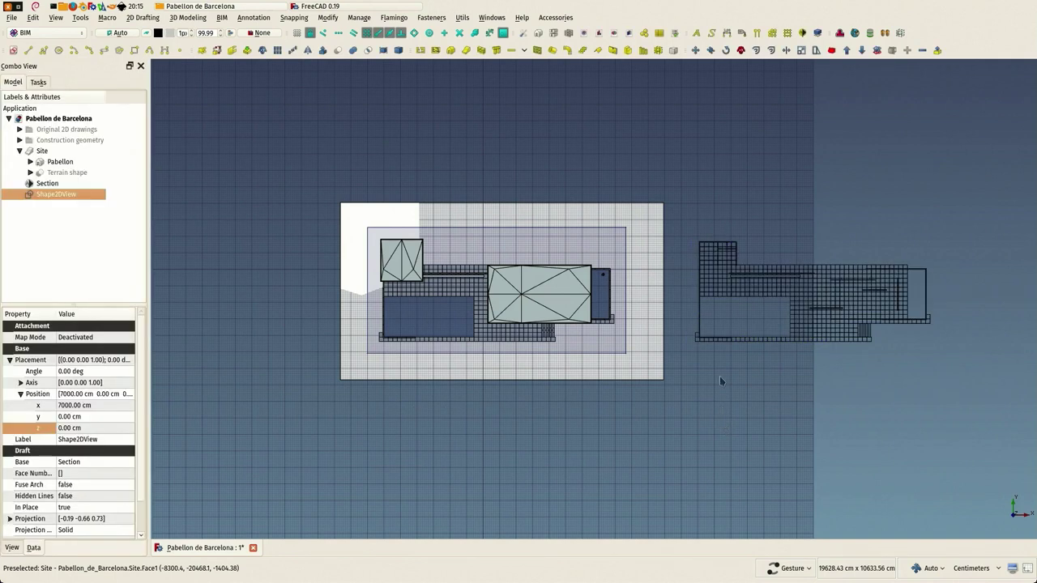
- Examine the walls, doors and window lines of the small room block in the moved plan drawing
scroll(730, 341, "up", 5)
scroll(689, 341, "down", 3)
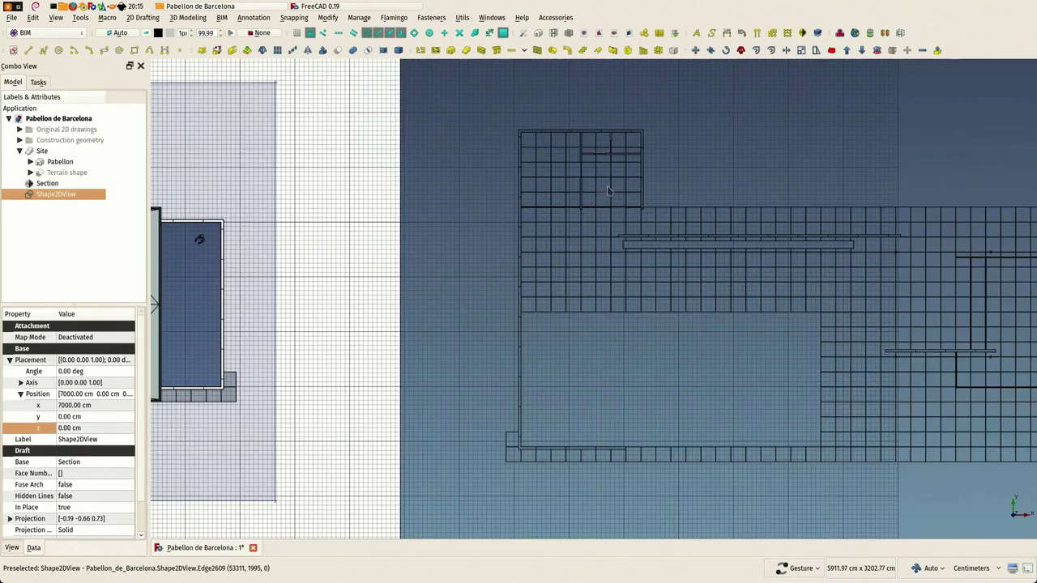
scroll(535, 312, "down", 3)
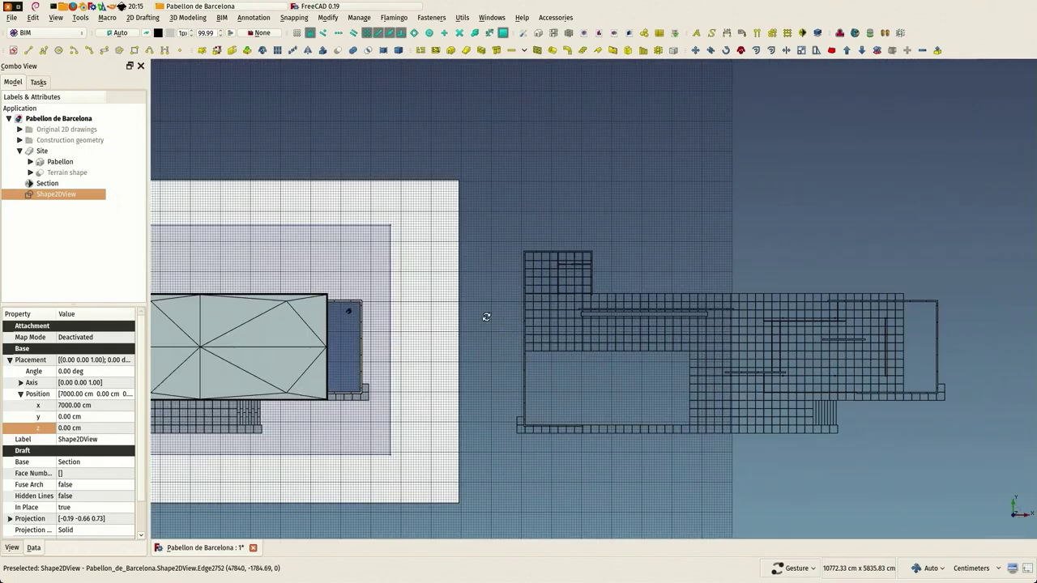
left_click_drag(486, 316, 489, 258)
key("2")
scroll(609, 341, "up", 5)
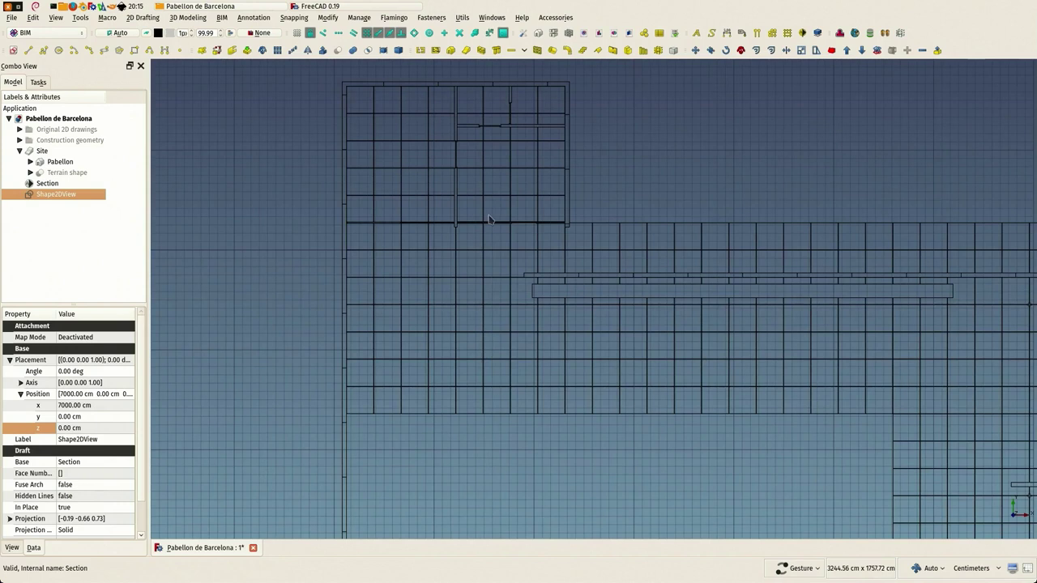
scroll(603, 335, "up", 6)
scroll(367, 336, "down", 3)
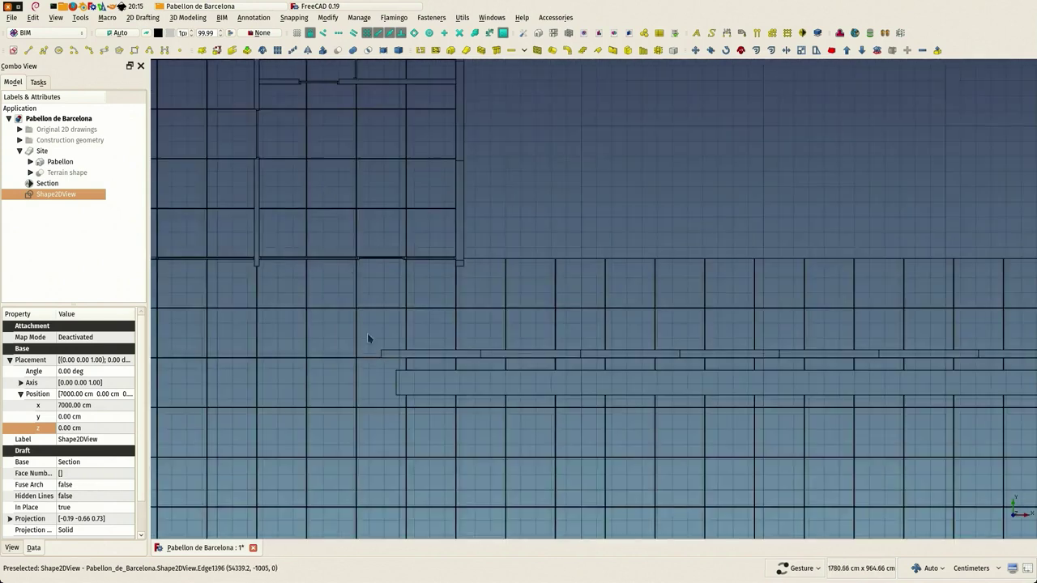
scroll(401, 243, "up", 5)
scroll(468, 305, "down", 8)
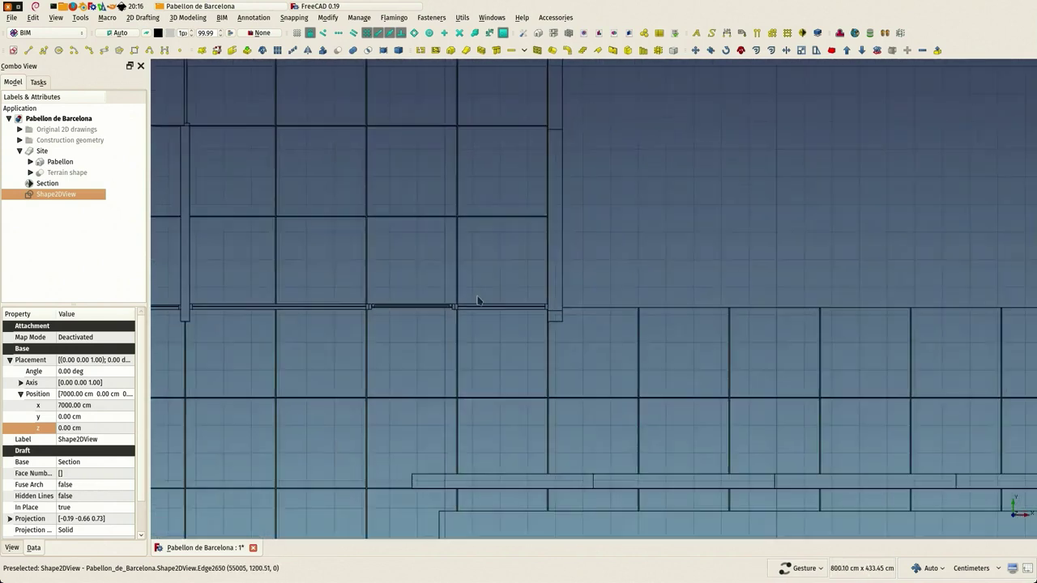
scroll(317, 293, "up", 2)
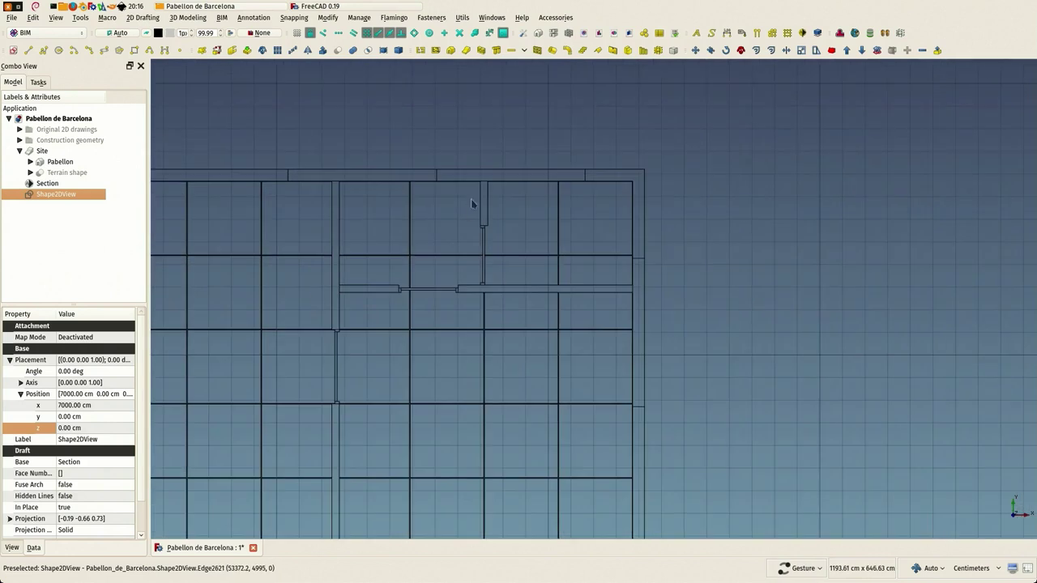
- Turn on Fuse Arch for the 2D view so the wall segments merge in the plan
left_click(83, 486)
left_click(83, 487)
left_click(84, 498)
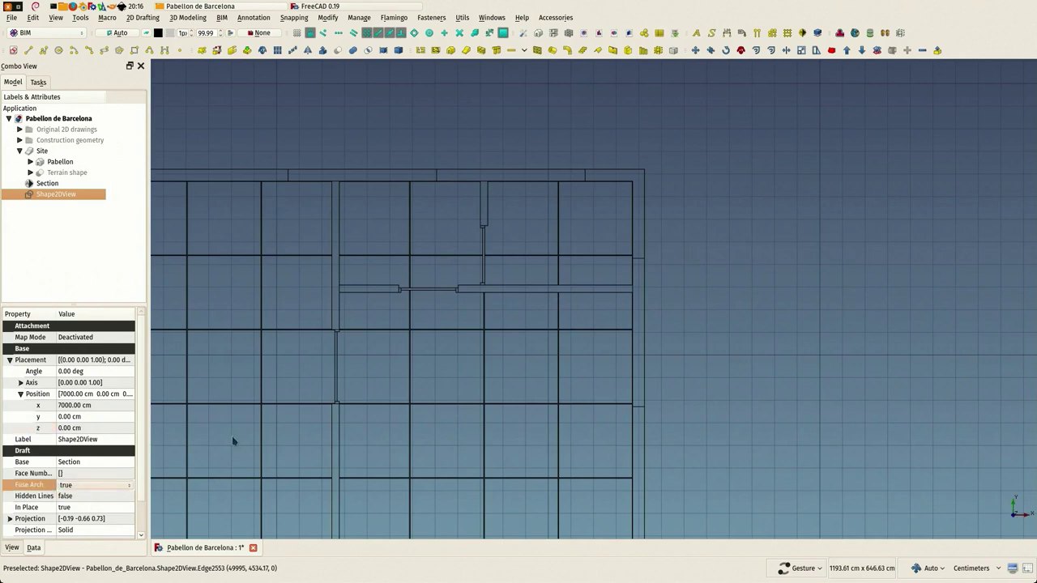
left_click(312, 378)
scroll(311, 378, "down", 1)
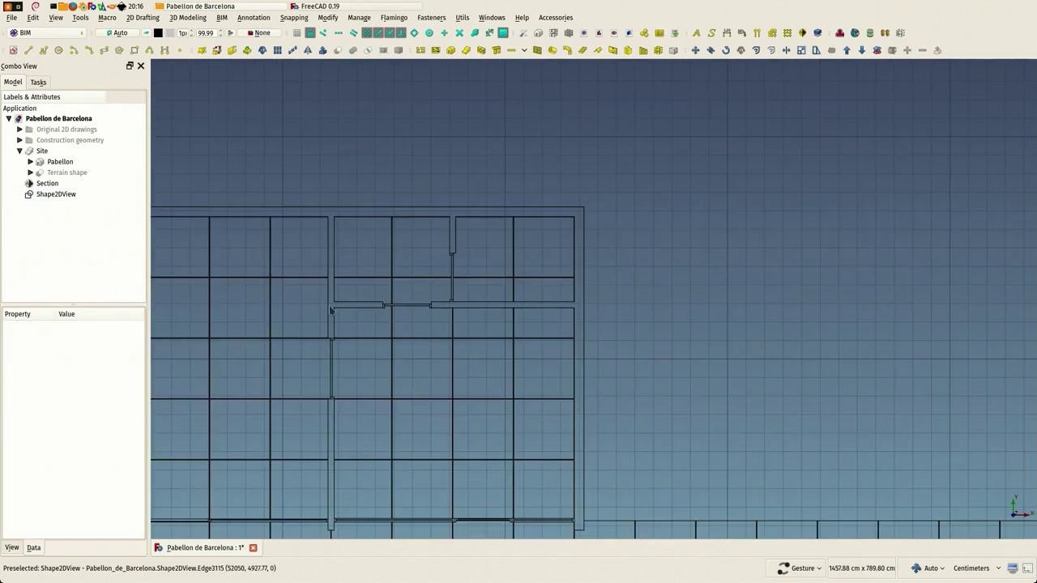
mouse_move(394, 359)
right_mouse_down()
mouse_move(493, 232)
mouse_move(460, 179)
mouse_move(513, 297)
right_mouse_up()
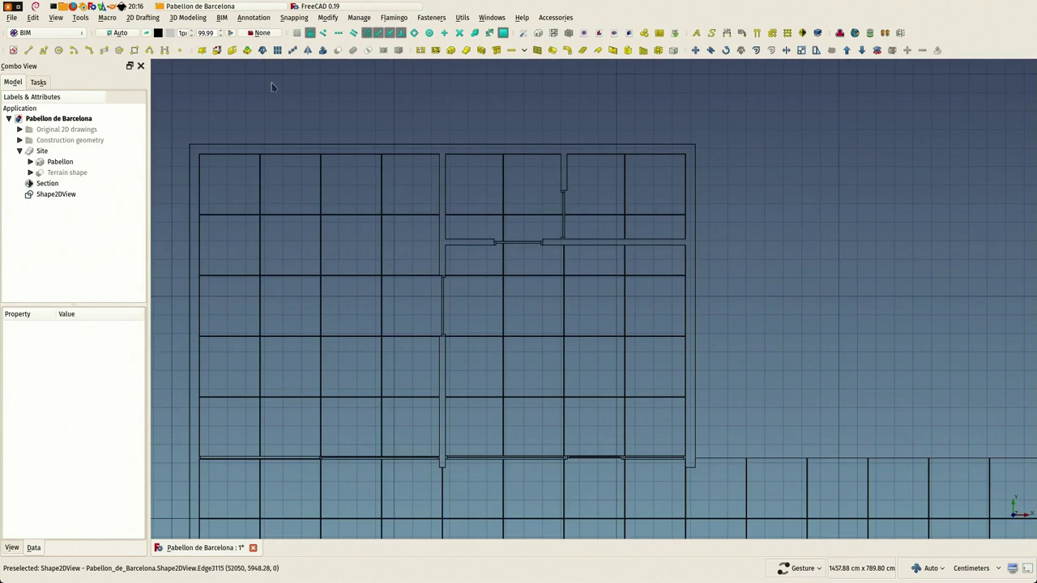
right_click_drag(408, 206, 417, 164)
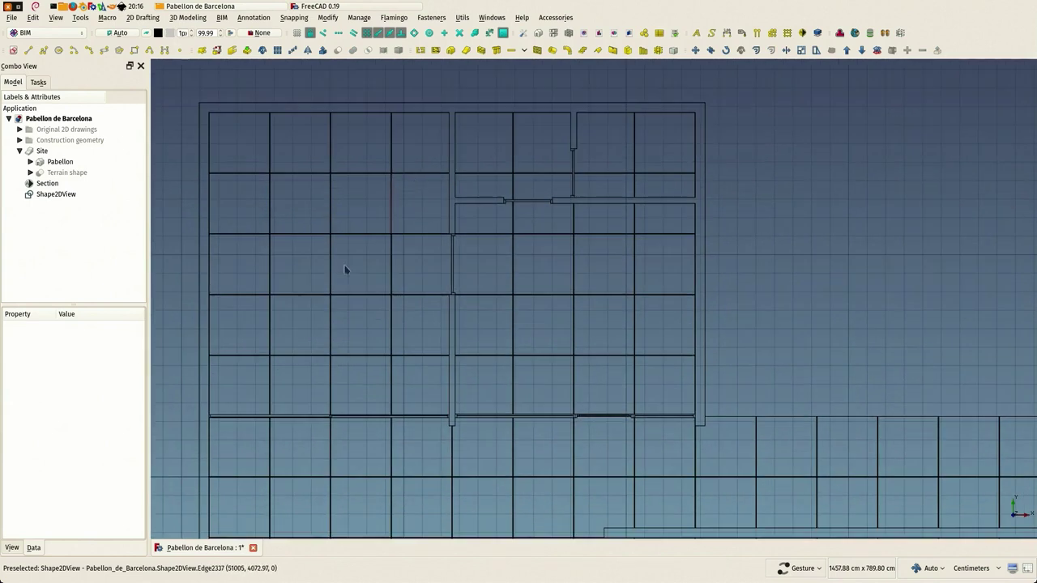
- Duplicate the 2D view by copying and pasting it without its dependent objects
left_click(37, 197)
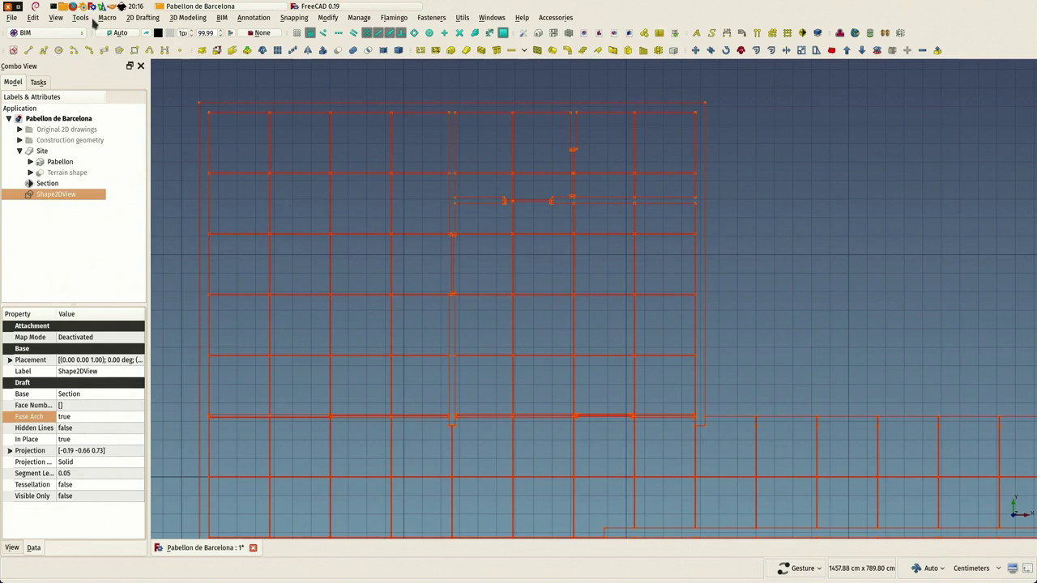
left_click(34, 17)
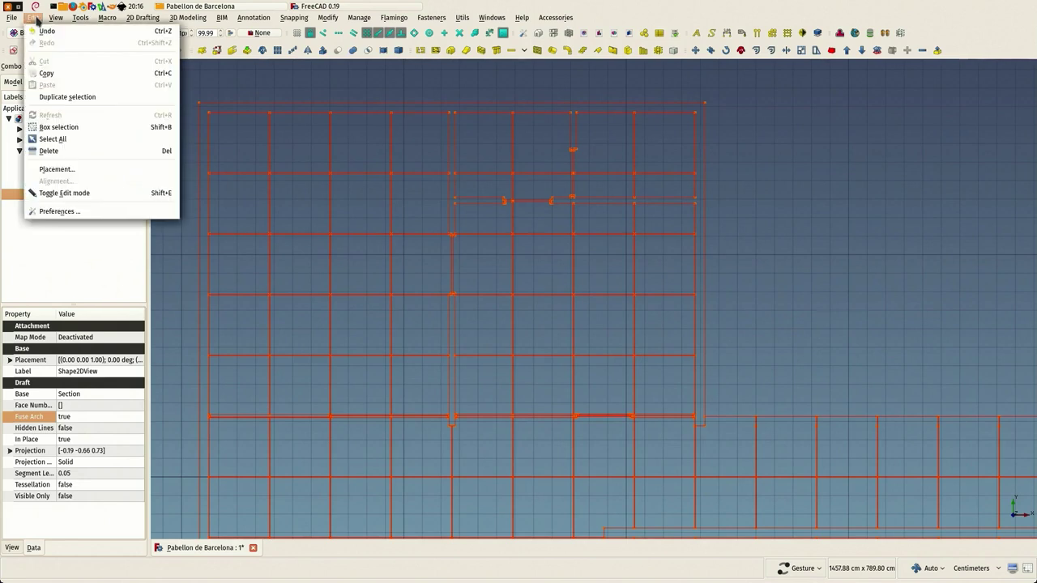
left_click(52, 74)
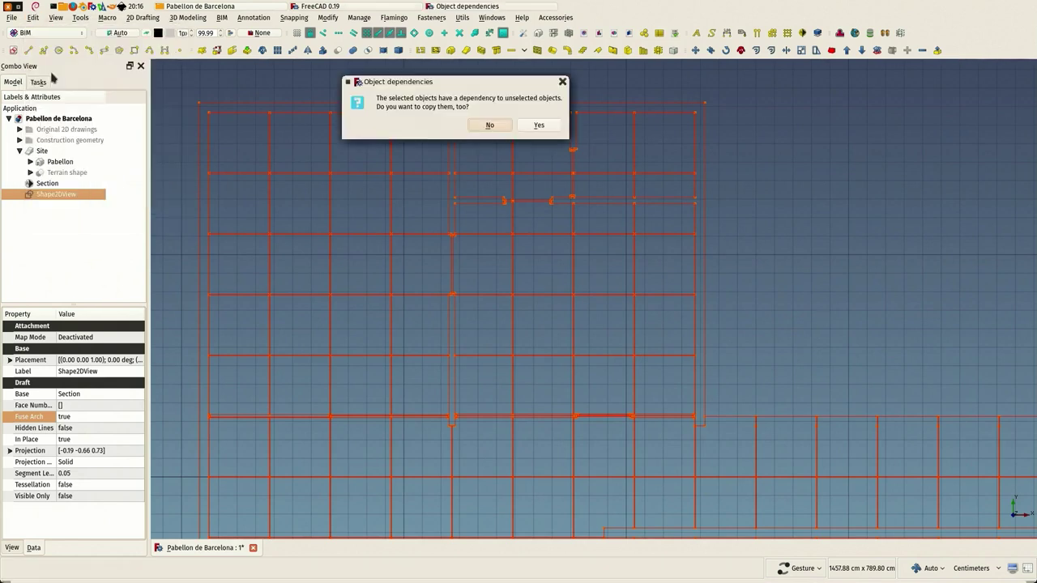
left_click(495, 127)
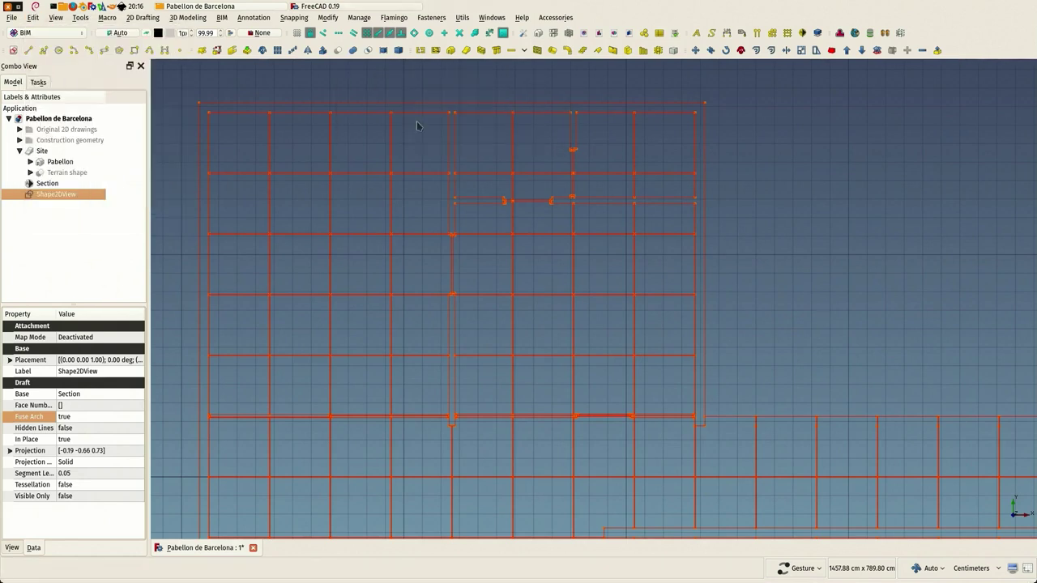
left_click(33, 17)
left_click(47, 84)
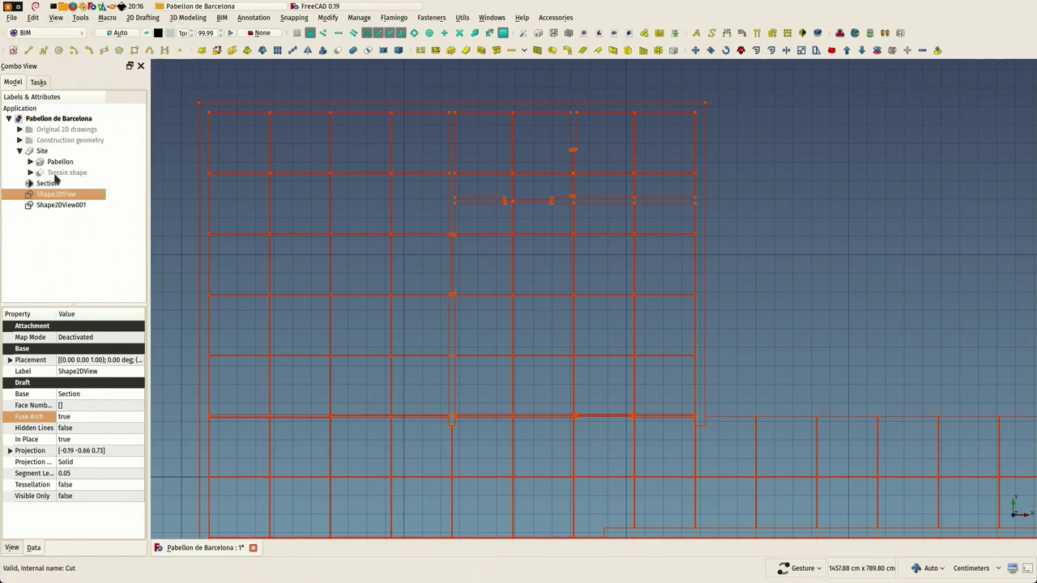
- Set the duplicated 2D view's In Place option to false and its projection mode to Cutfaces
left_click(60, 205)
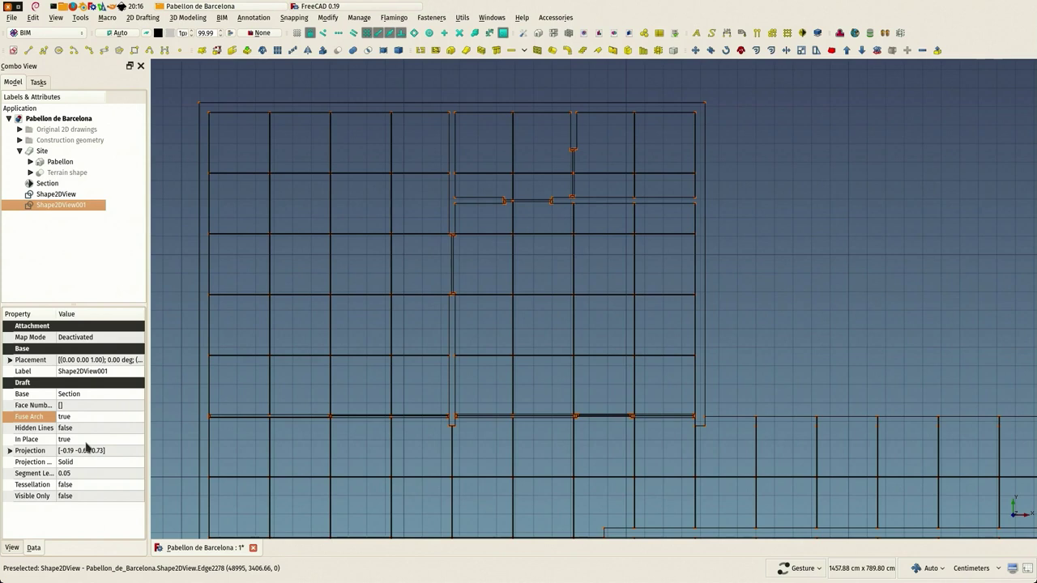
mouse_move(38, 441)
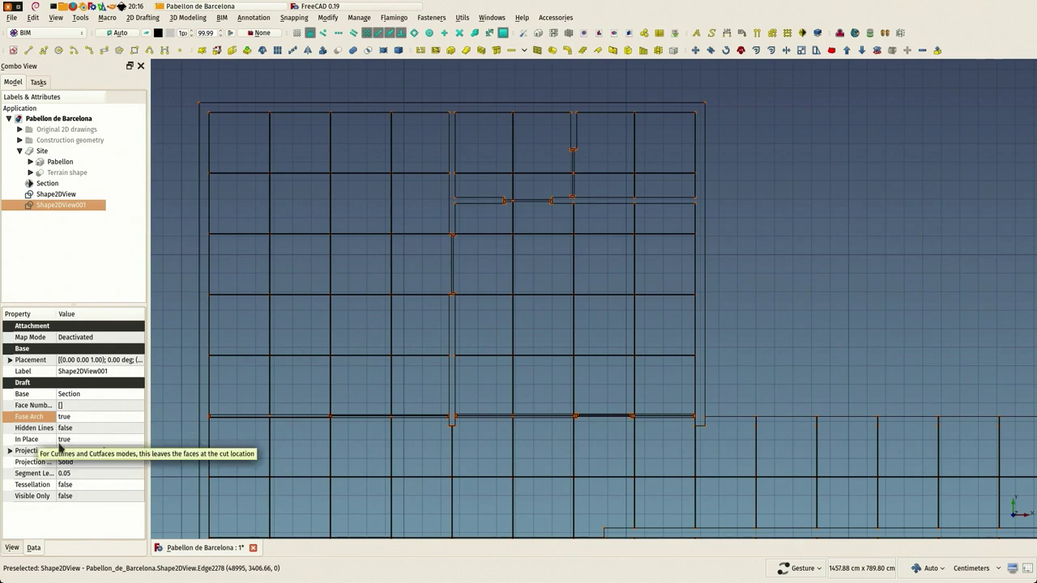
left_click(81, 439)
left_click(134, 438)
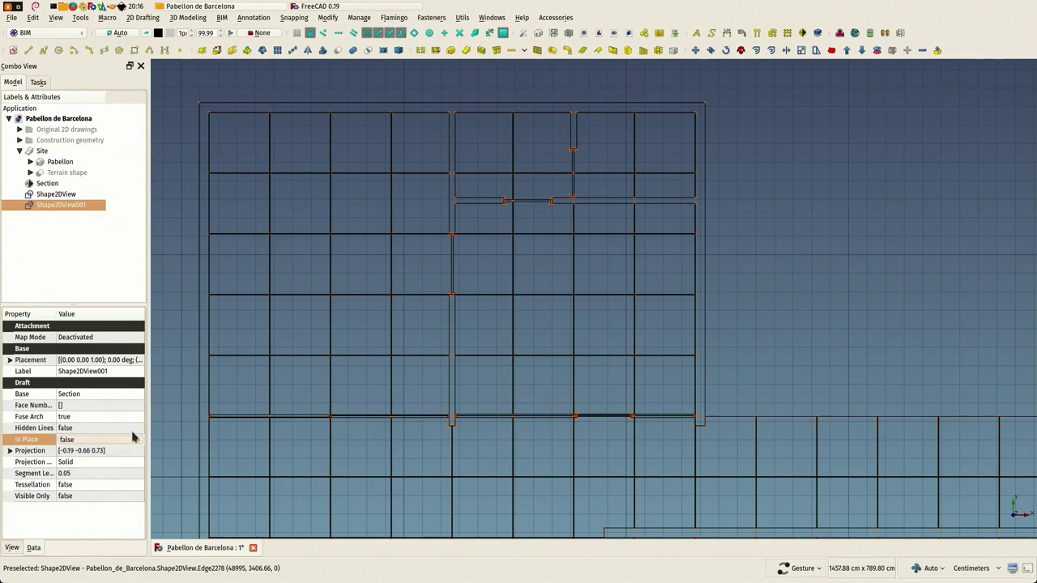
left_click(88, 464)
left_click(88, 464)
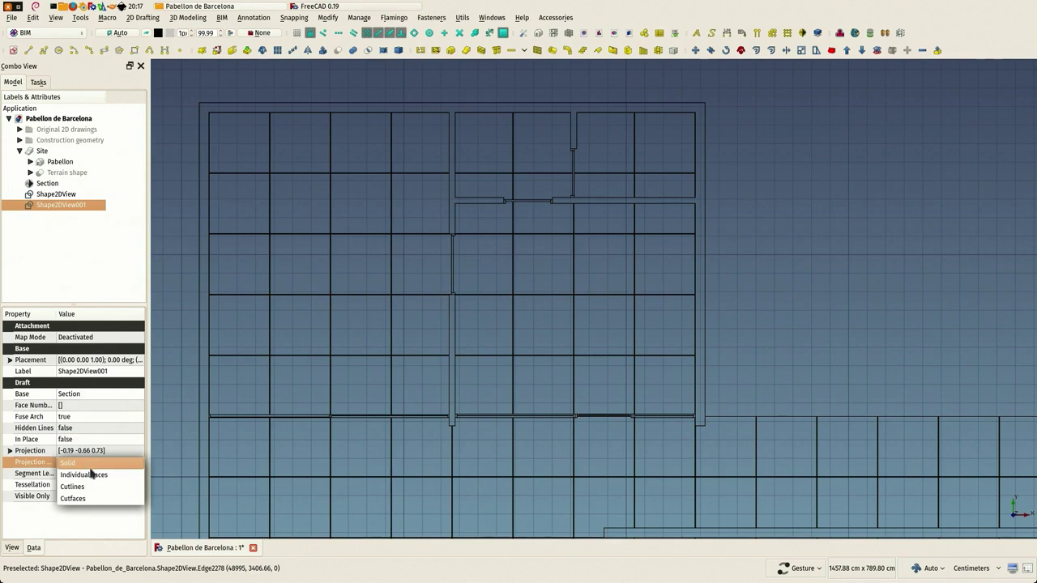
left_click(98, 499)
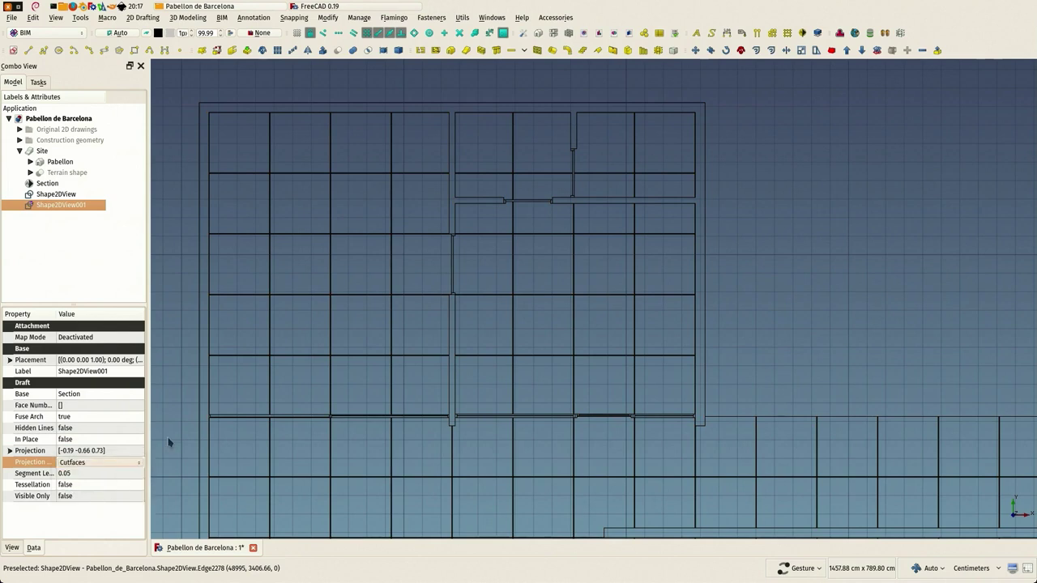
left_click(296, 308)
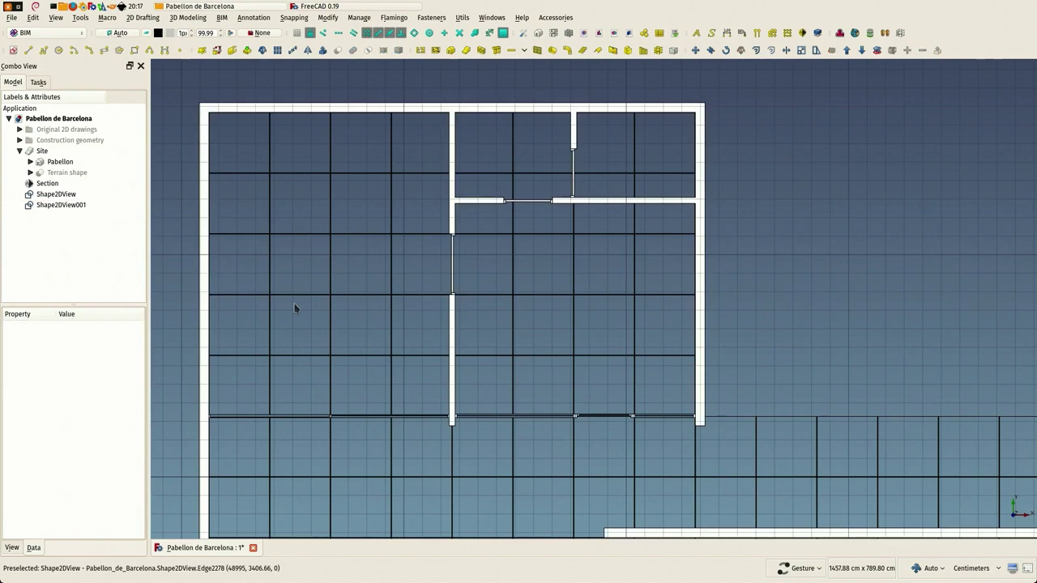
- Examine the filled cut faces of the walls, cross-shaped columns and window frames across the plan
scroll(468, 283, "down", 5)
right_click_drag(482, 393, 386, 243)
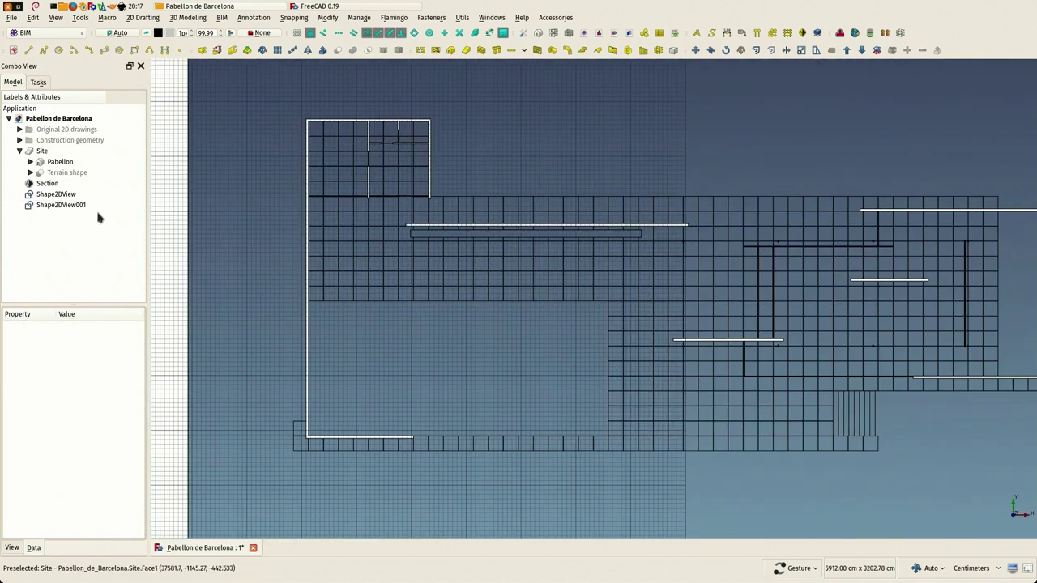
right_click_drag(702, 280, 620, 296)
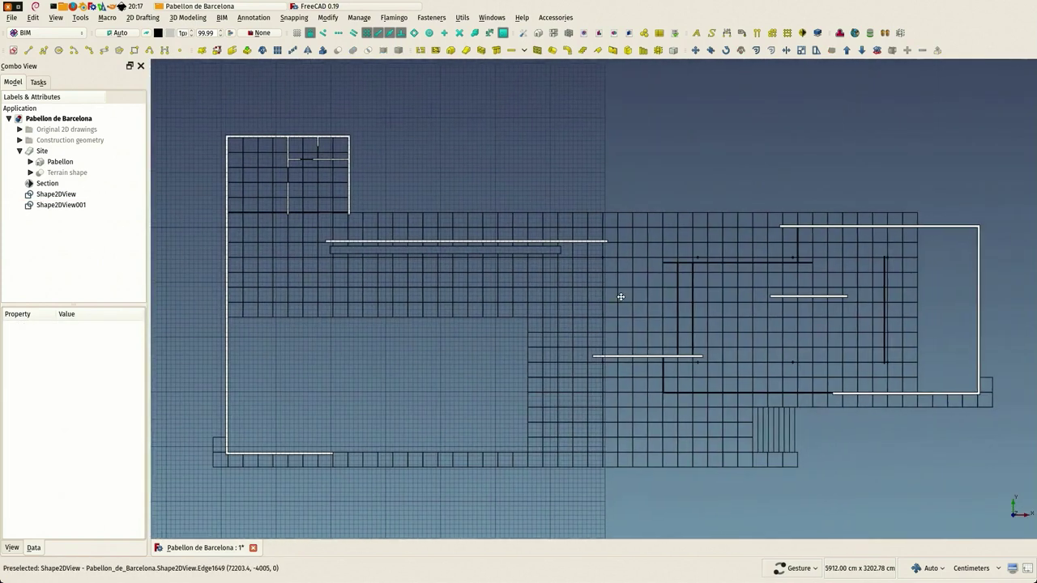
scroll(621, 297, "up", 15)
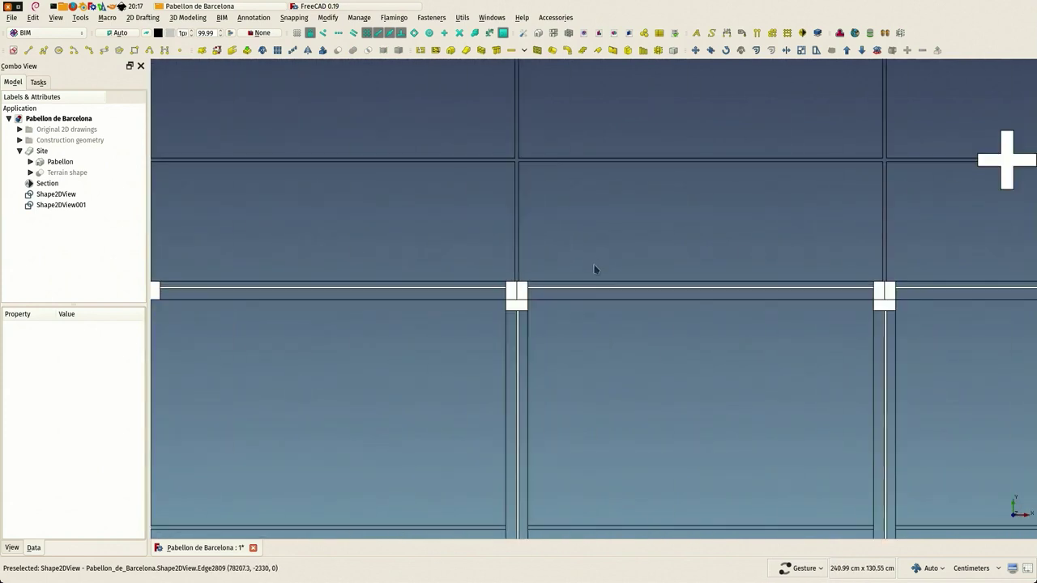
scroll(594, 269, "down", 10)
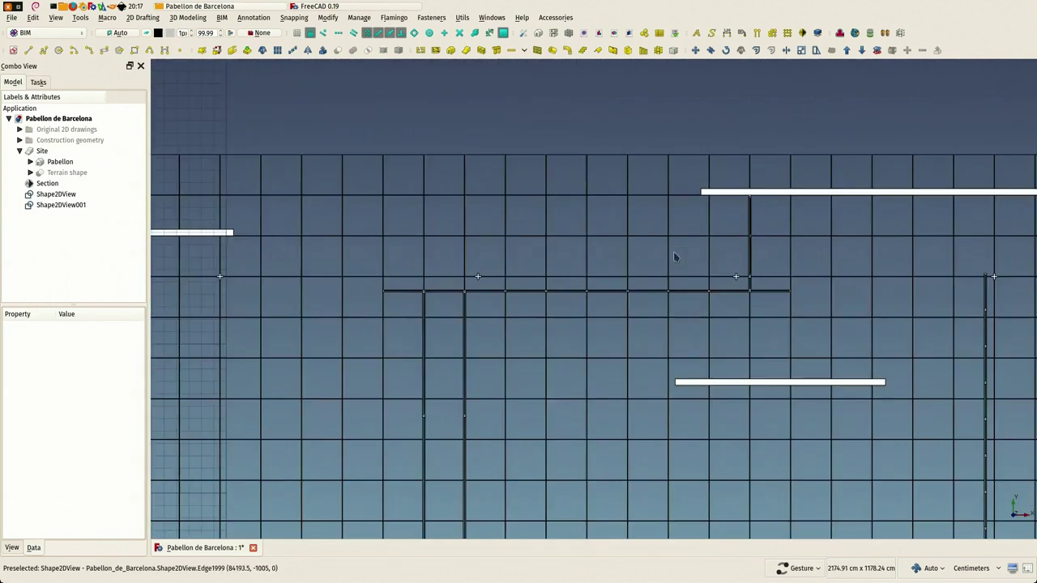
scroll(674, 257, "up", 7)
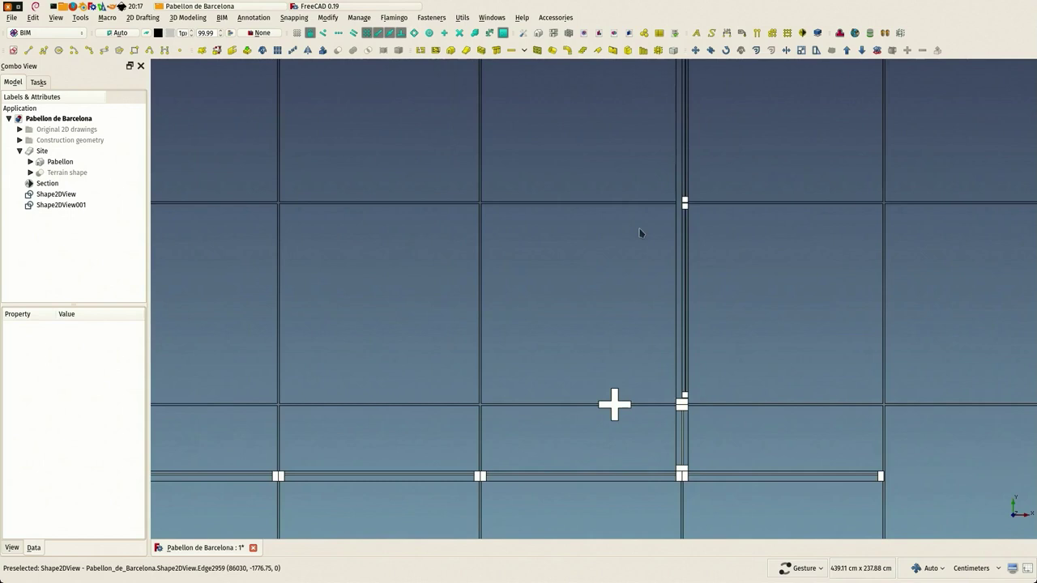
scroll(640, 234, "up", 5)
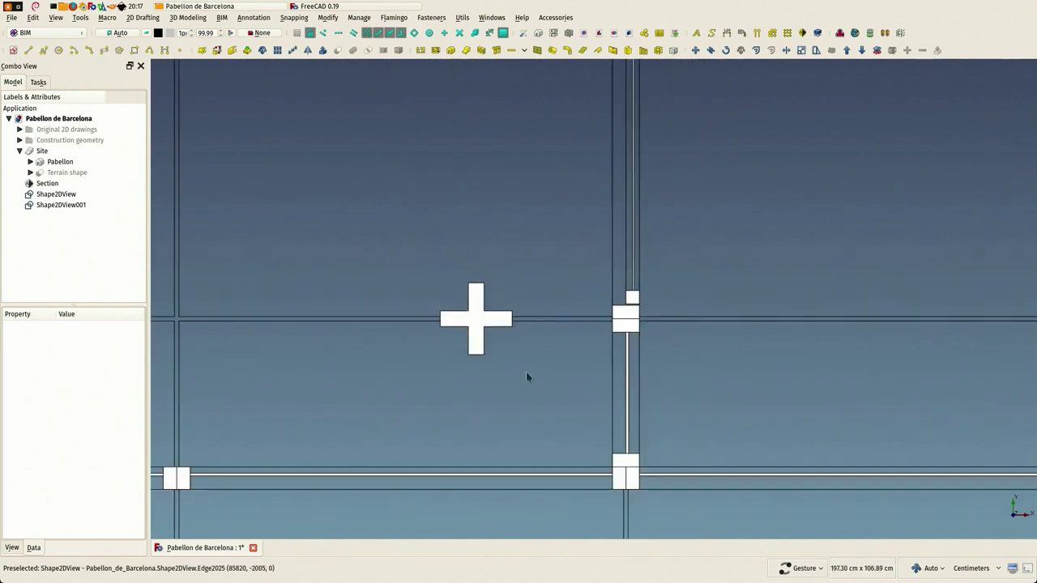
scroll(526, 376, "down", 9)
scroll(503, 398, "up", 3)
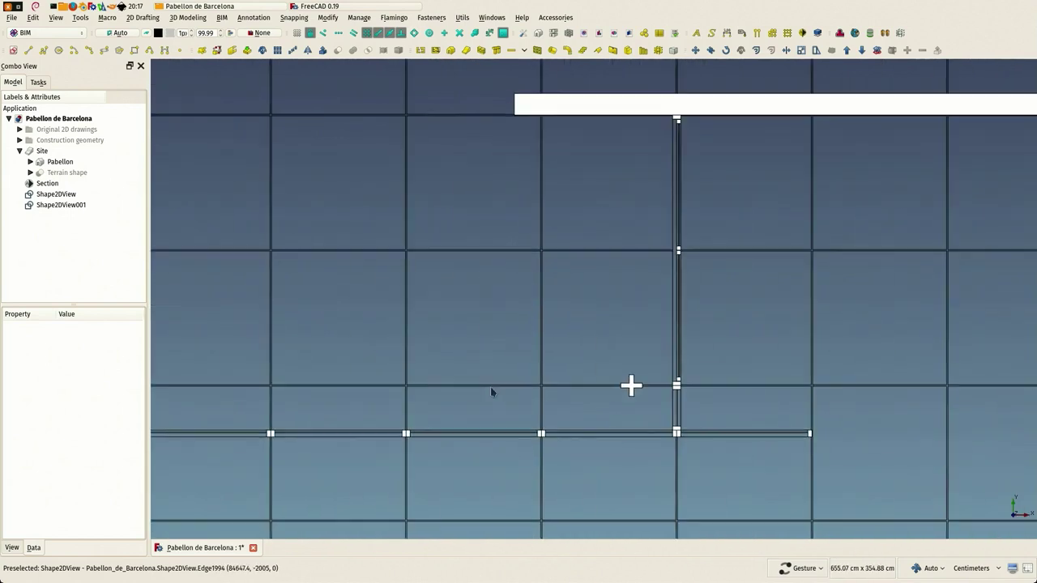
- Set the line width of the cut-faces 2D view to 3.00
left_click(57, 206)
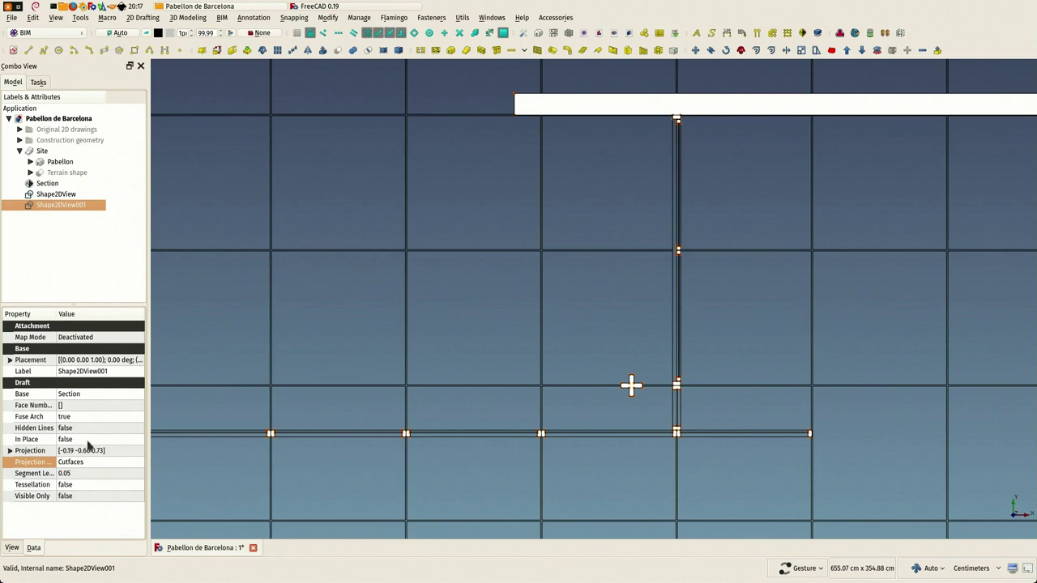
left_click(12, 549)
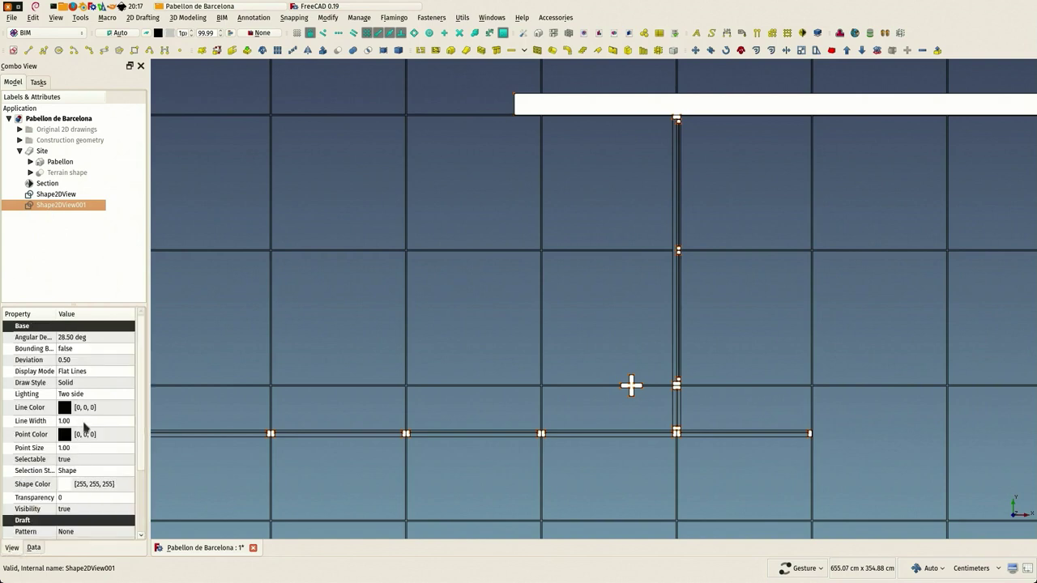
left_click(84, 421)
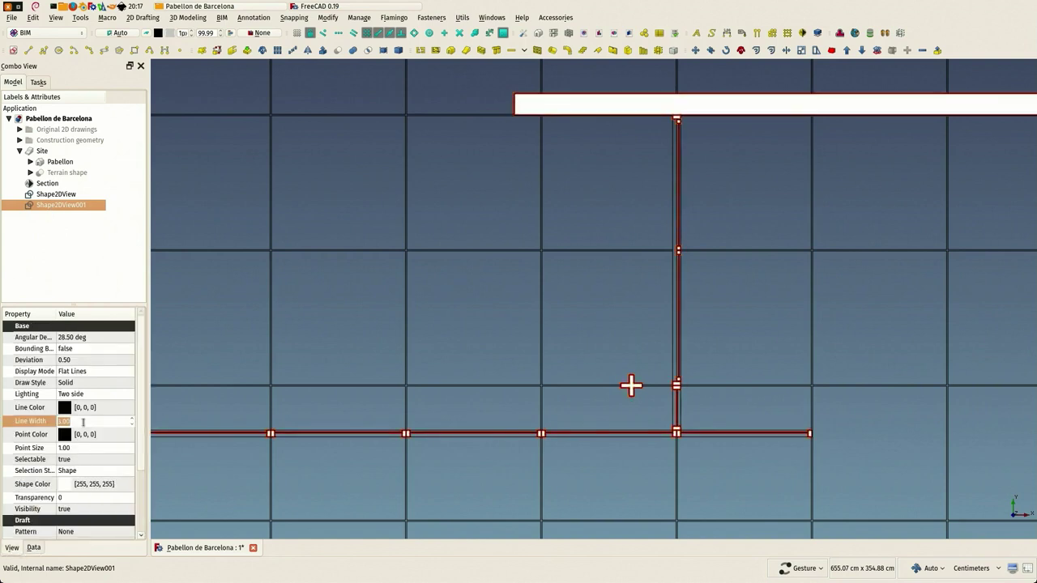
left_click(236, 314)
scroll(378, 315, "down", 3)
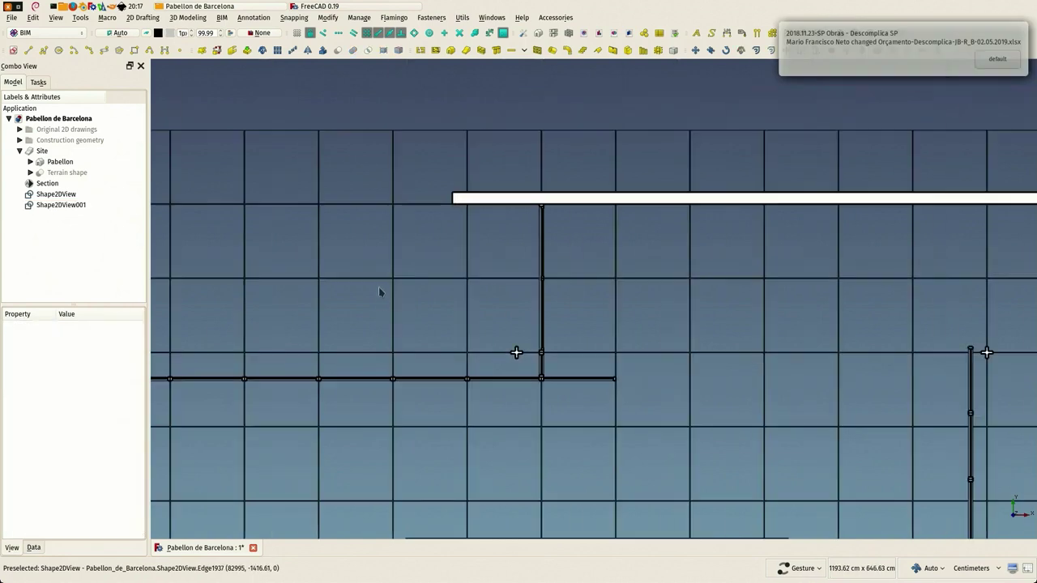
right_click_drag(380, 292, 563, 307)
scroll(563, 310, "down", 10)
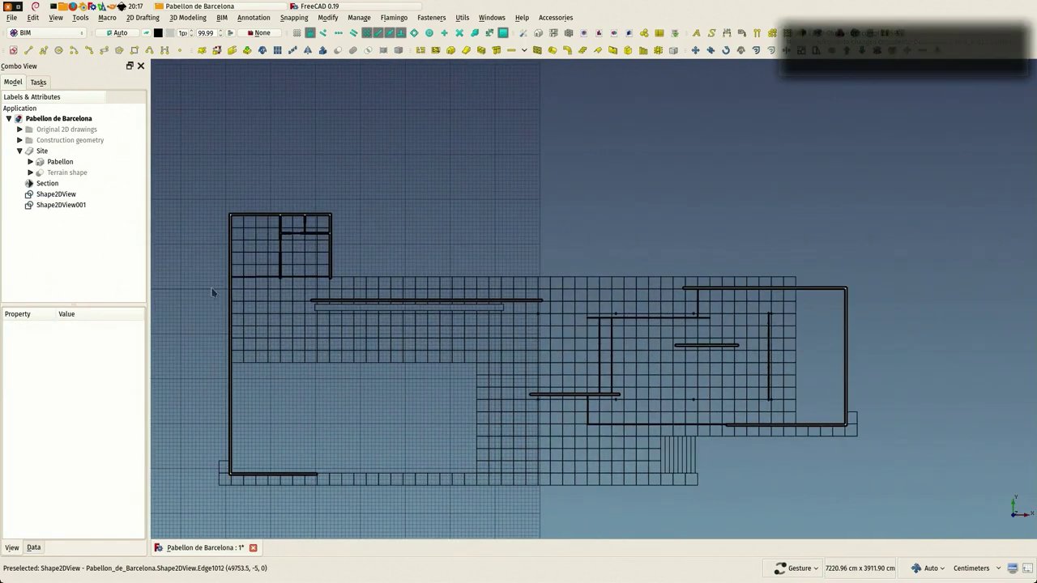
scroll(278, 285, "up", 10)
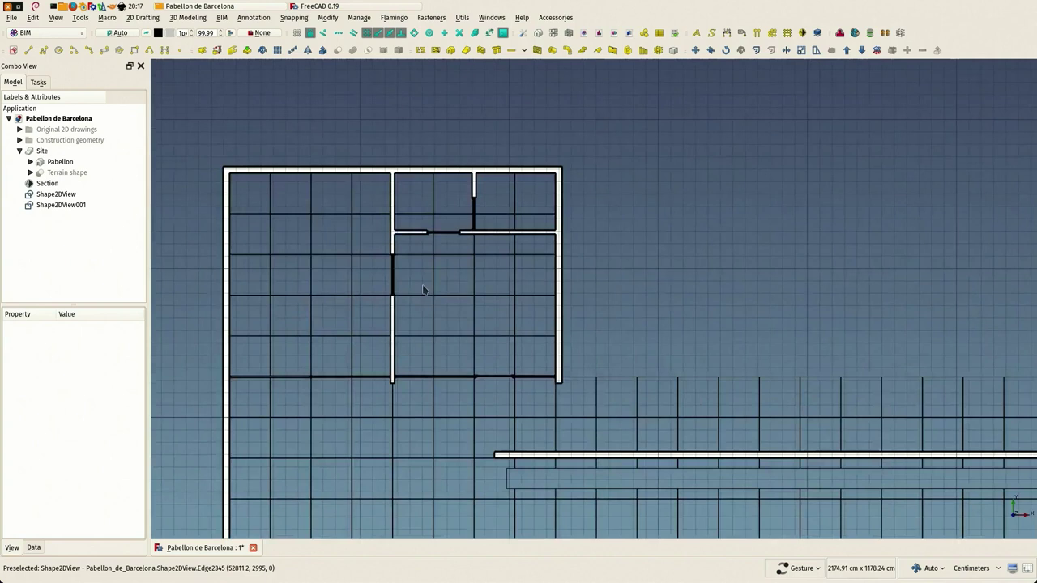
- Change the display mode of the cut-faces 2D view to Wireframe
left_click(53, 206)
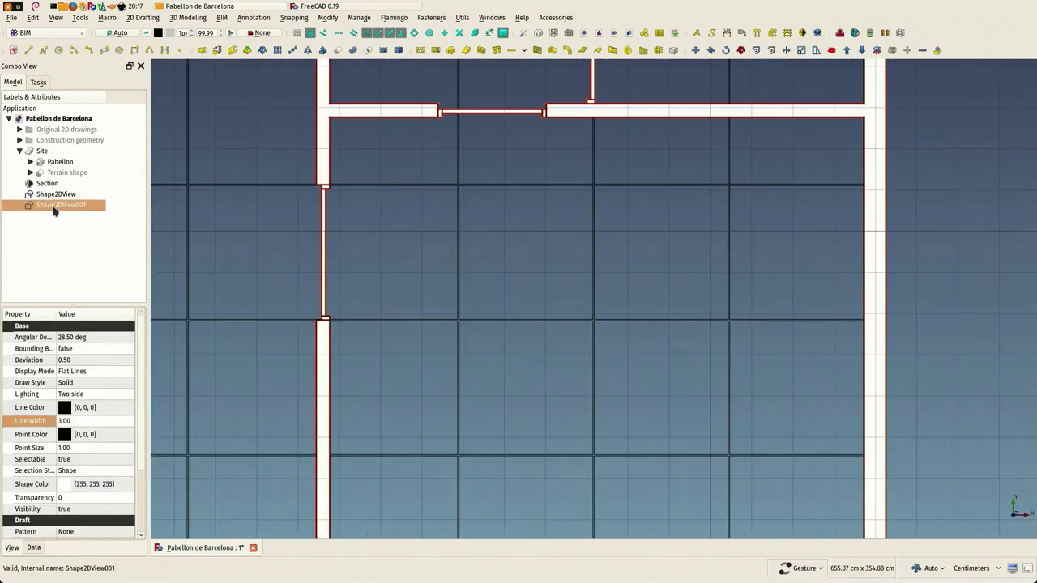
left_click(93, 373)
left_click(93, 374)
left_click(95, 384)
left_click(284, 304)
- Examine the unfilled wall outlines and door openings of the small annex, continuing along the plan towards the main pavilion
scroll(286, 281, "down", 4)
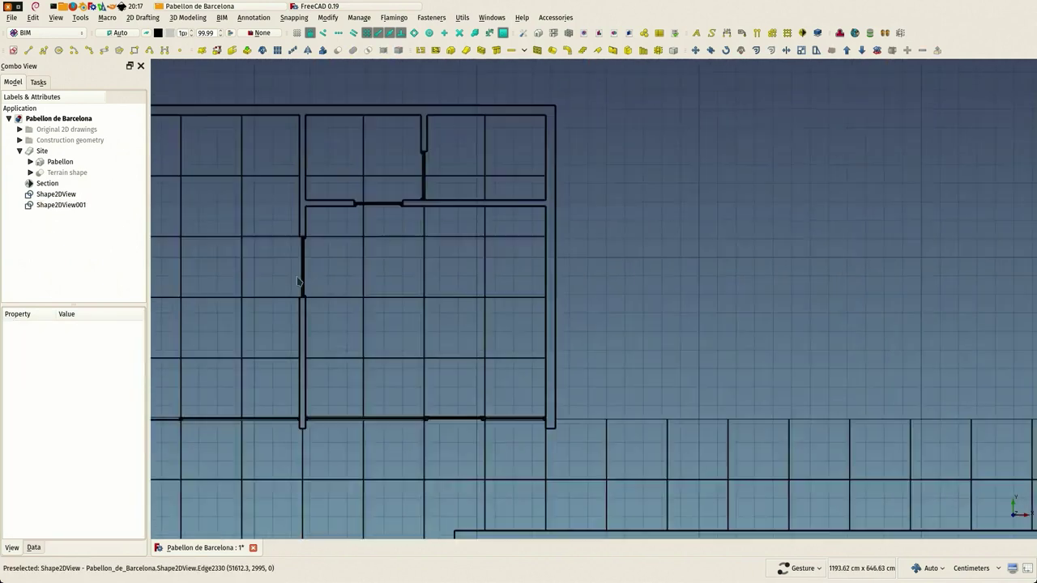
scroll(298, 280, "down", 3)
right_click_drag(338, 343, 312, 446)
scroll(352, 326, "up", 7)
scroll(443, 306, "up", 4)
scroll(313, 447, "down", 5)
right_click_drag(446, 183, 292, 444)
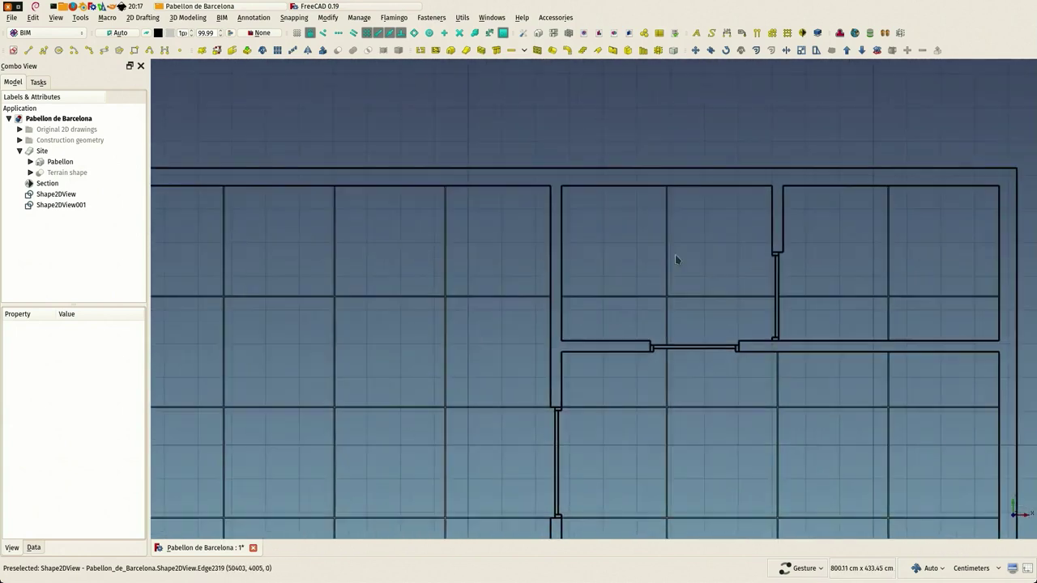
scroll(676, 259, "up", 2)
scroll(518, 421, "up", 7)
right_click_drag(593, 488, 327, 356)
scroll(324, 352, "down", 3)
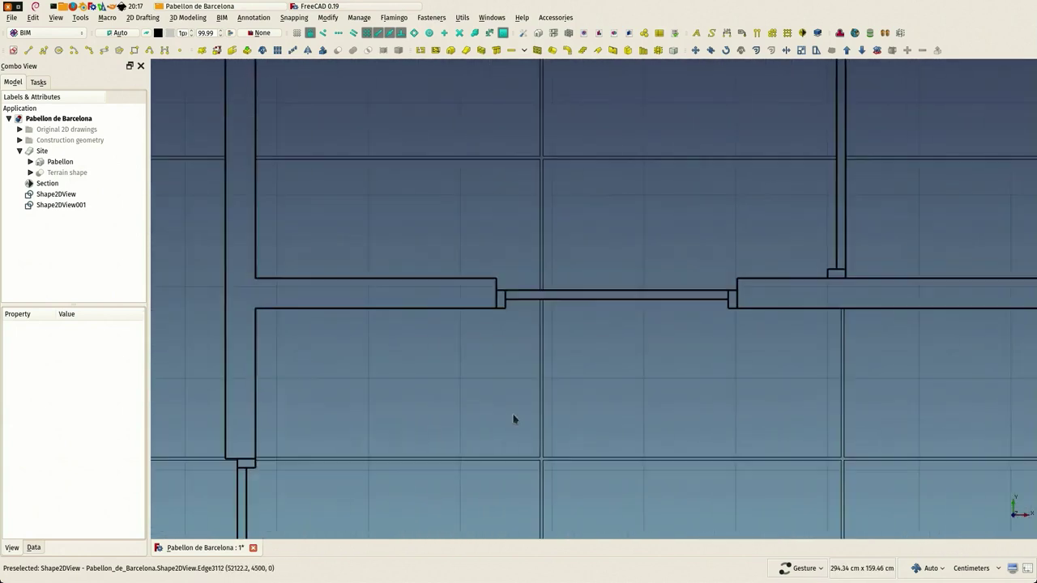
right_click_drag(513, 416, 265, 264)
scroll(269, 272, "down", 8)
right_click_drag(422, 392, 151, 155)
right_click_drag(567, 327, 96, 176)
right_click_drag(565, 347, 296, 361)
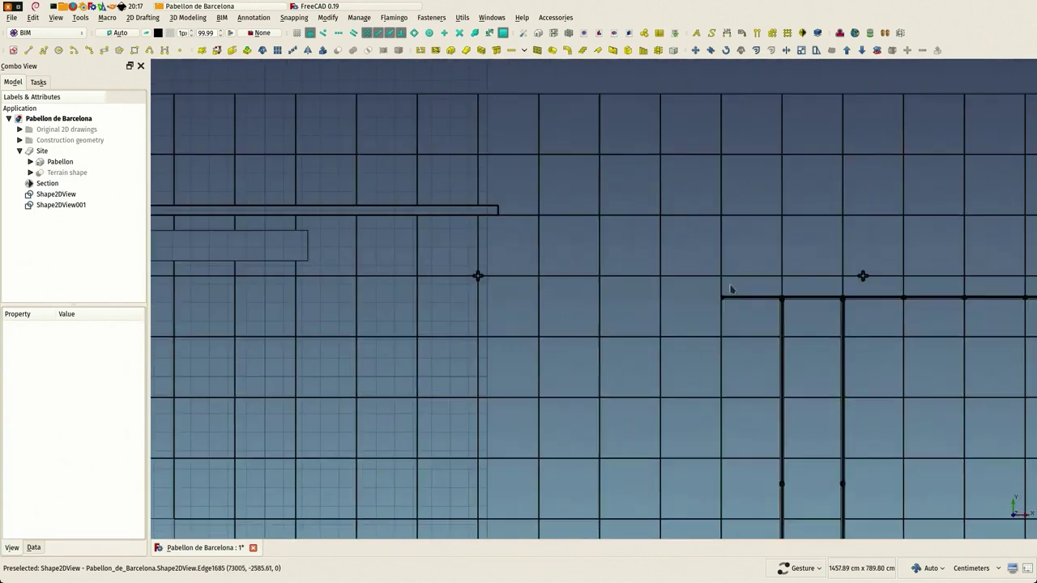
- Inspect the outlined window mullions, glass lines, cross-shaped columns and wall junctions in the main pavilion area
scroll(731, 289, "up", 7)
scroll(711, 378, "up", 3)
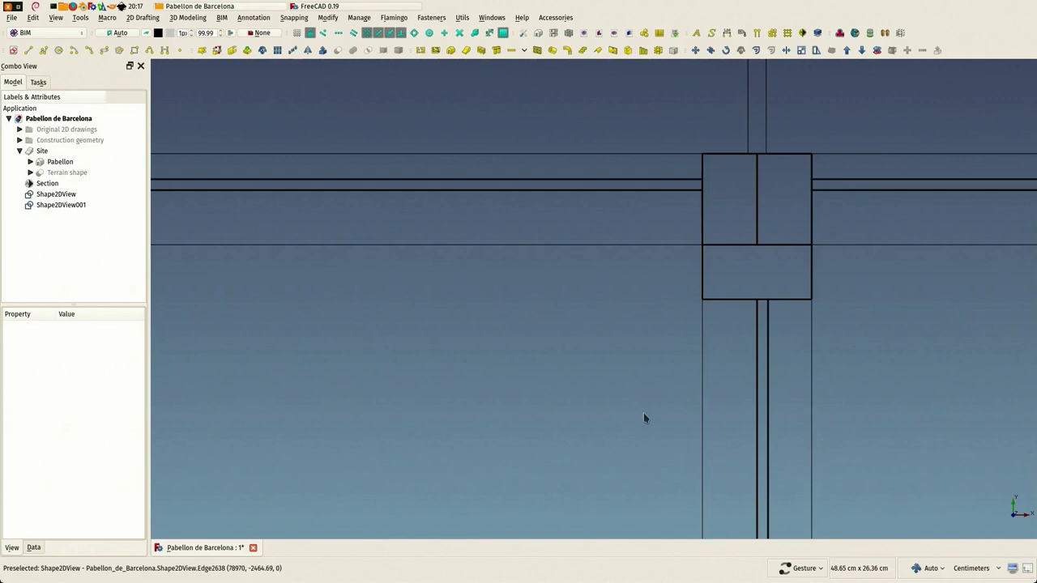
scroll(643, 413, "down", 8)
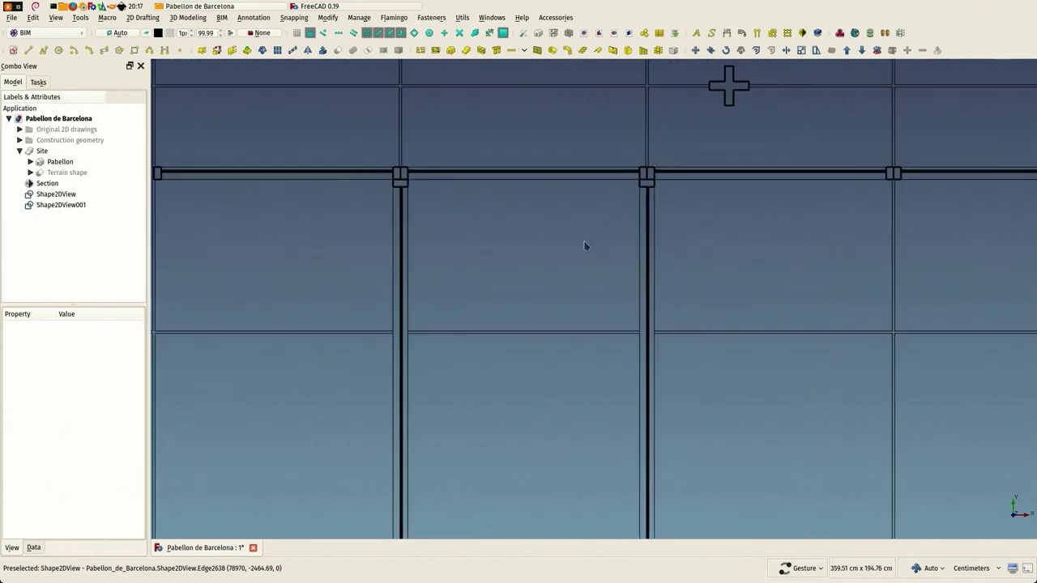
scroll(377, 356, "up", 4)
scroll(376, 355, "down", 5)
right_click_drag(459, 429, 423, 107)
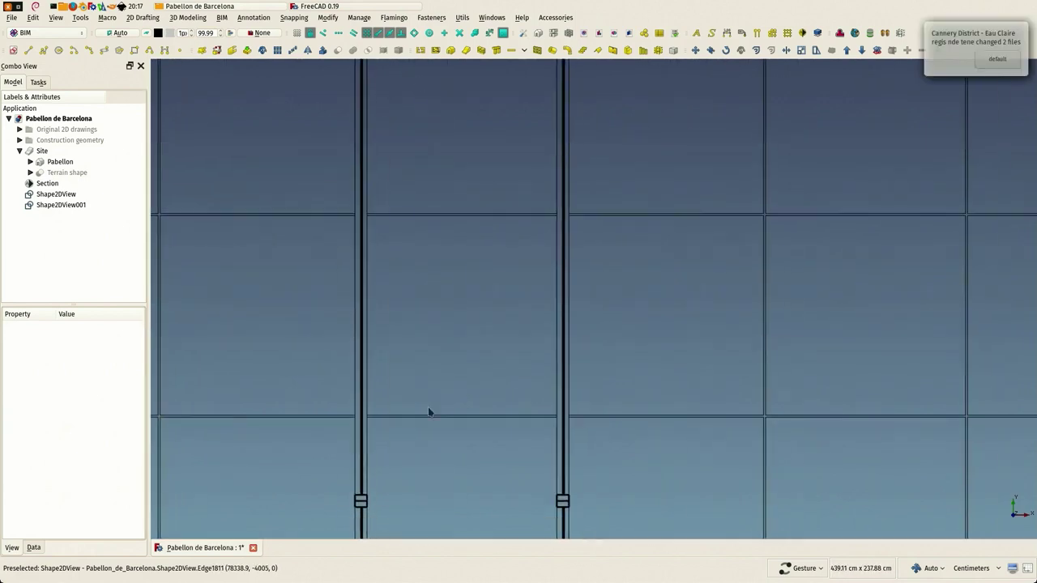
right_click_drag(376, 489, 490, 195)
scroll(490, 197, "up", 5)
scroll(464, 332, "down", 4)
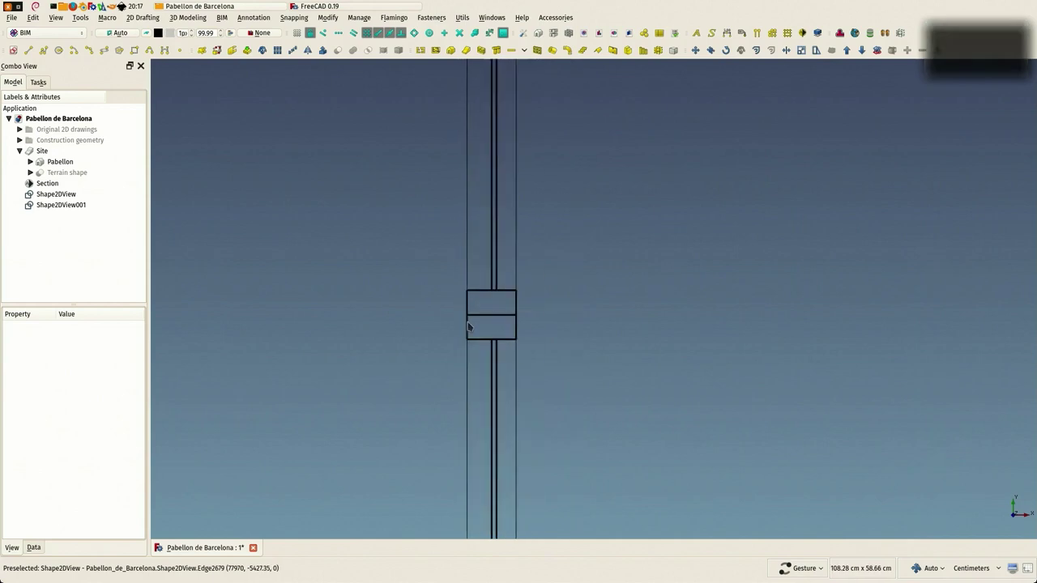
scroll(478, 259, "down", 4)
scroll(429, 312, "up", 2)
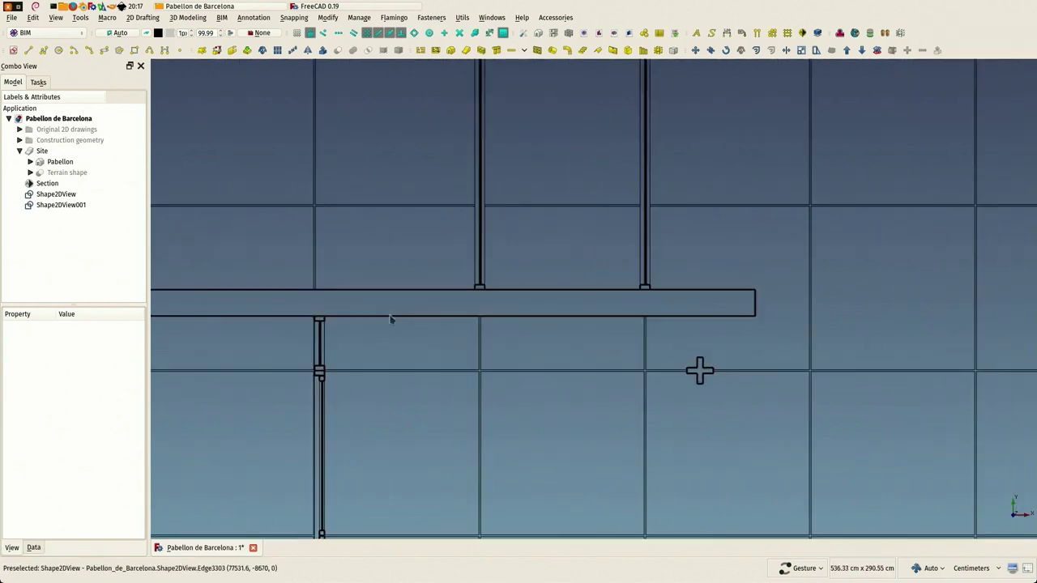
scroll(381, 344, "down", 10)
right_click_drag(396, 206, 575, 246)
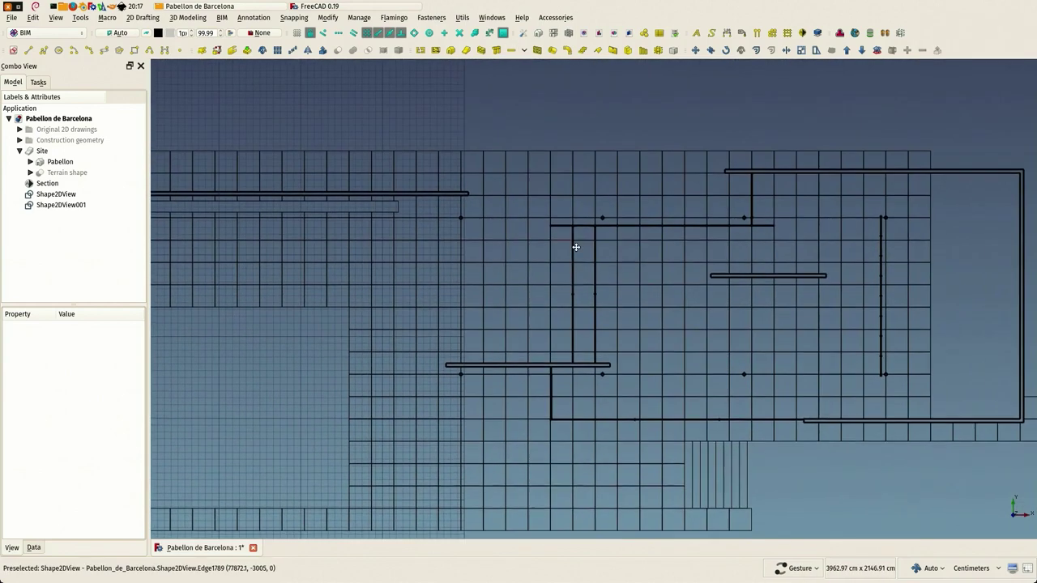
- Set the display mode of the cut-faces 2D view back to Flat Lines
left_click(53, 205)
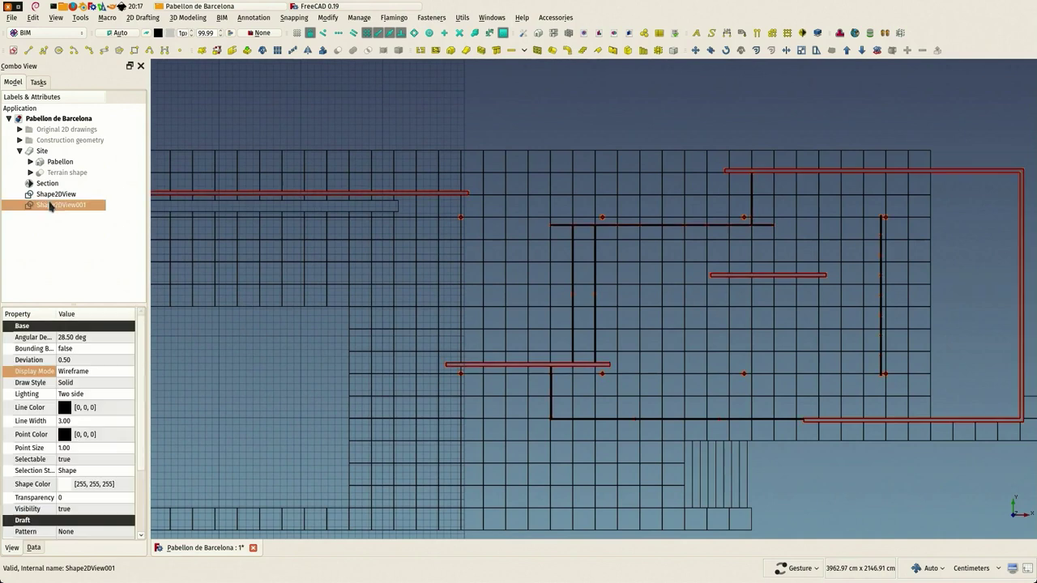
left_click(114, 373)
left_click(113, 374)
left_click(81, 358)
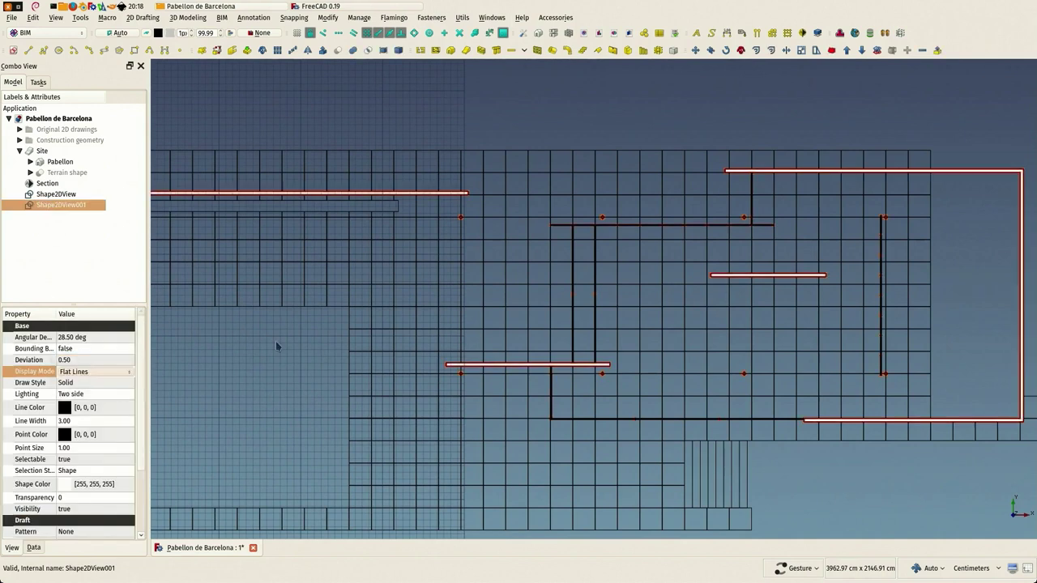
left_click(314, 345)
- View the flat plan beside the 3D model in perspective and check both overlaid 2D views in turn
left_click_drag(316, 350, 306, 252)
scroll(535, 343, "down", 6)
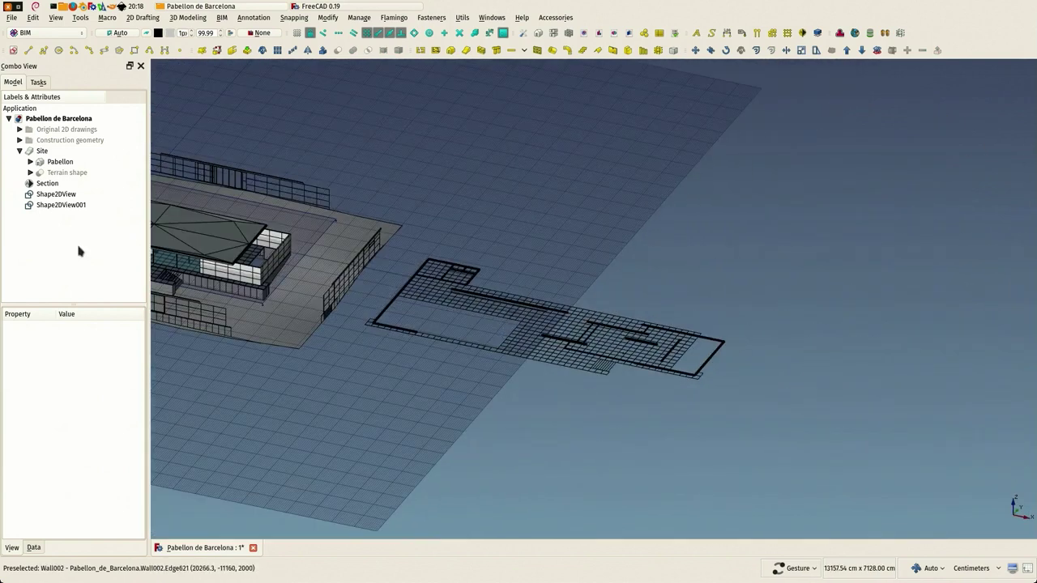
left_click(55, 195)
left_click(56, 209)
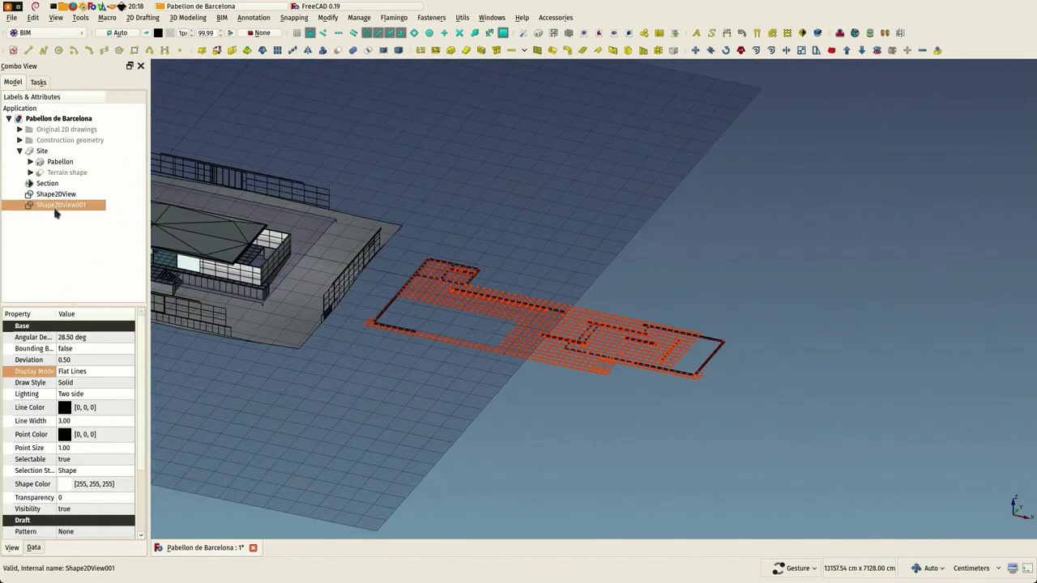
left_click(394, 387)
- From the top view, dimension the annex's upper outer wall corner to corner, placing the dimension line above the wall
key("2")
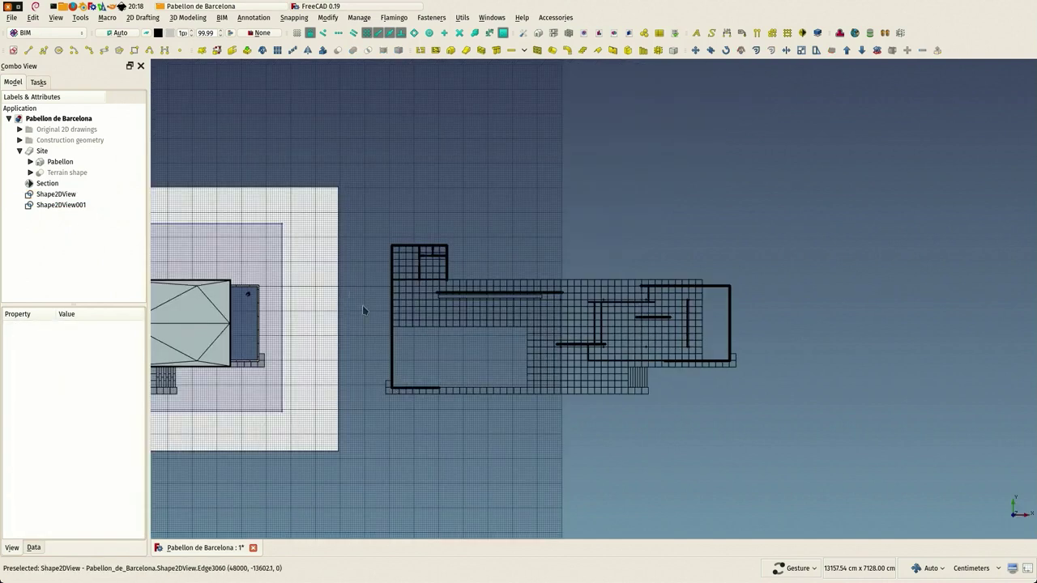
scroll(363, 308, "up", 5)
right_click_drag(391, 213, 384, 305)
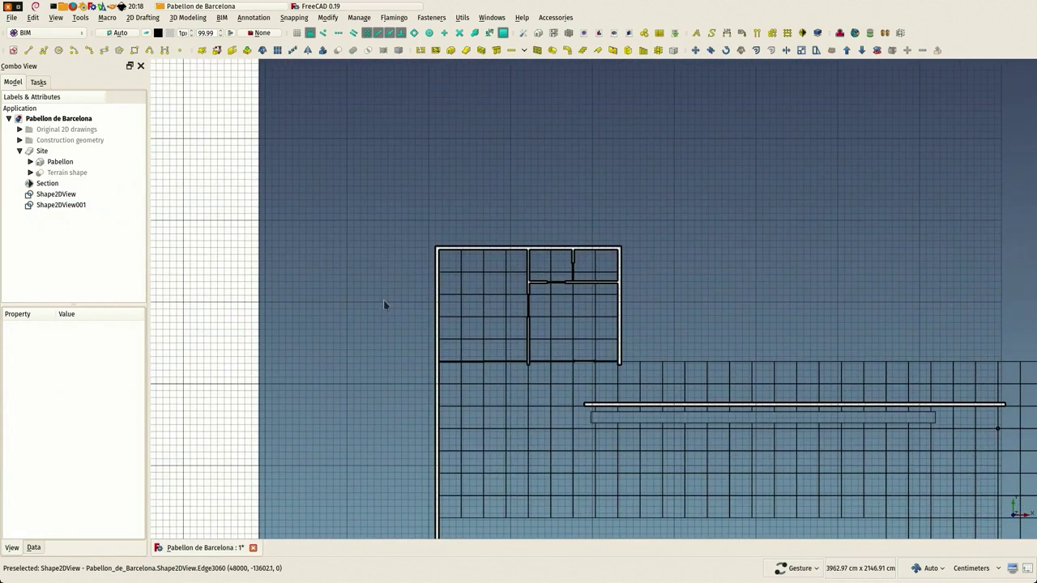
scroll(557, 181, "up", 2)
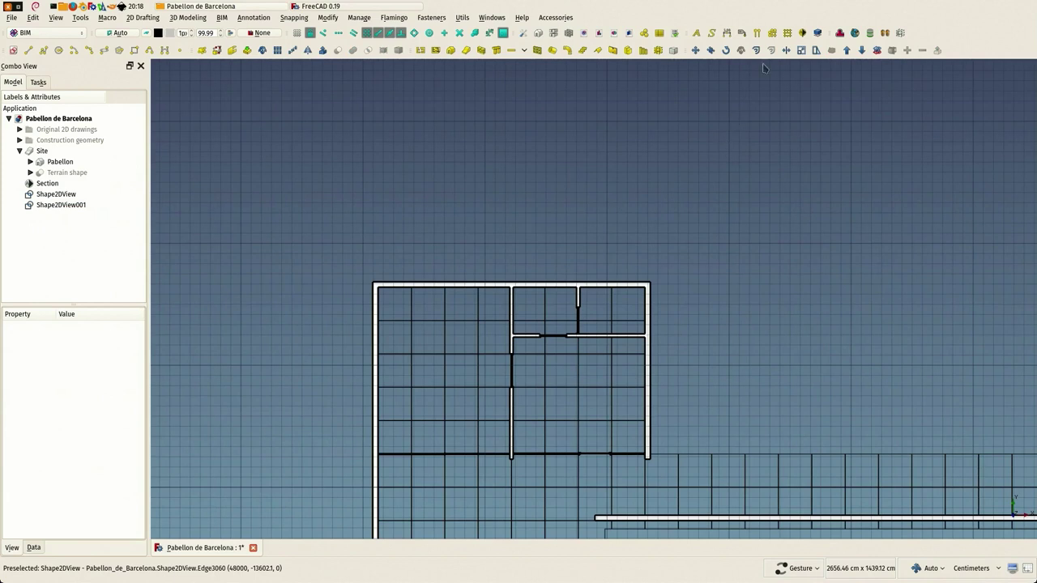
left_click(727, 34)
scroll(394, 261, "up", 5)
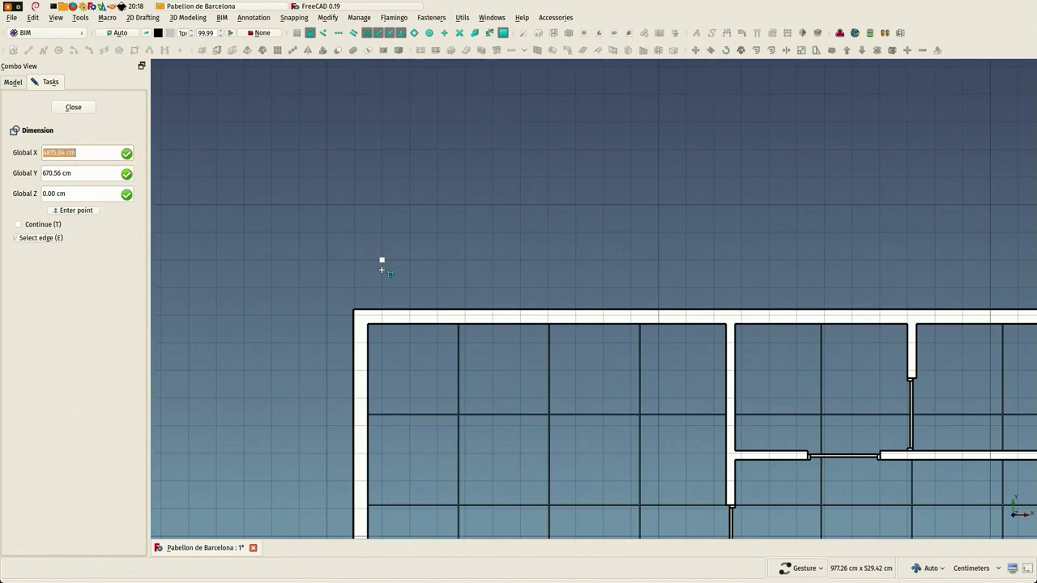
left_click(355, 309)
scroll(324, 259, "down", 4)
scroll(757, 273, "up", 4)
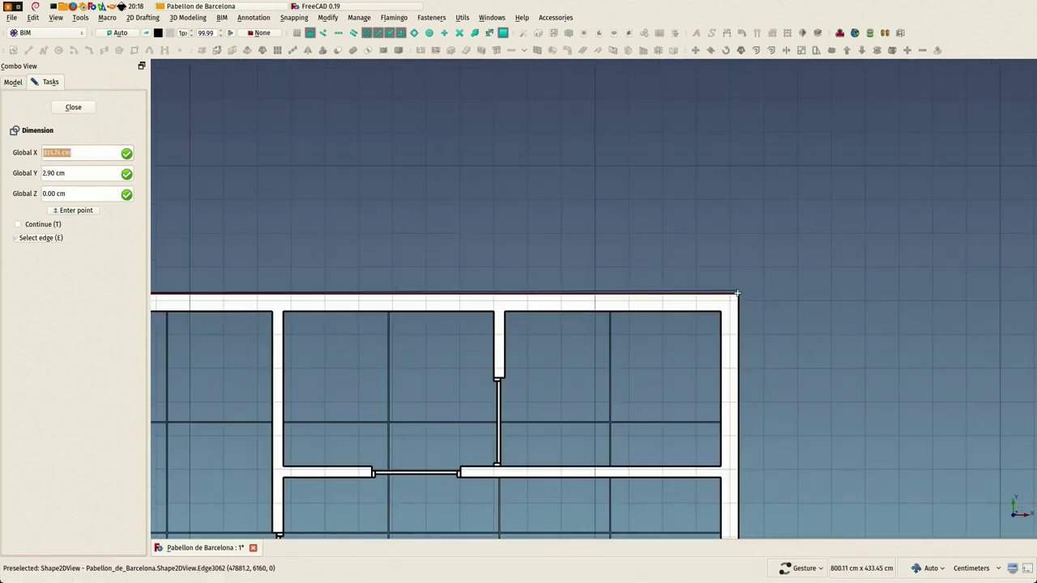
left_click(737, 293)
scroll(738, 294, "down", 2)
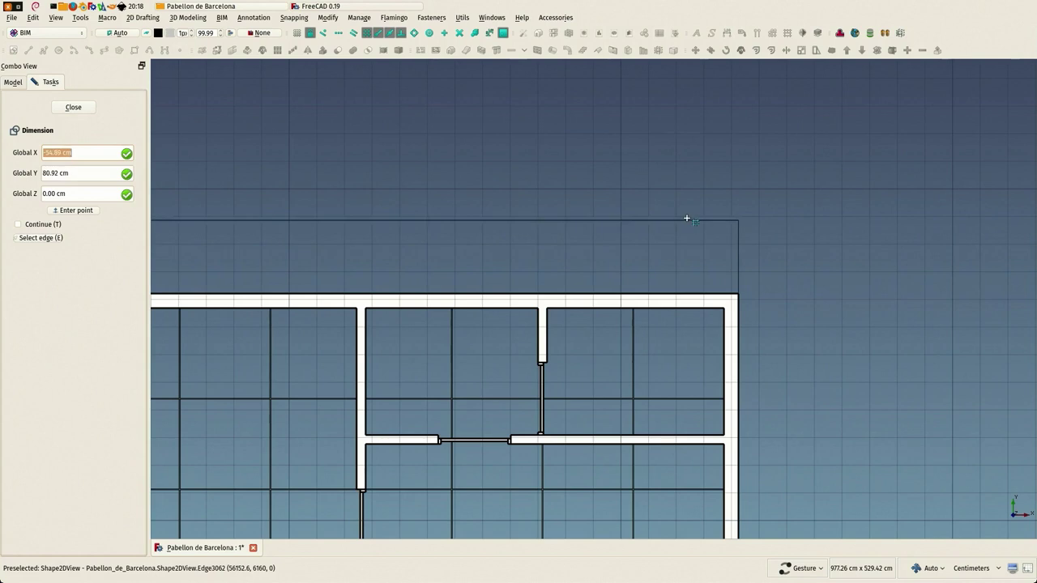
left_click(678, 216)
scroll(686, 240, "down", 2)
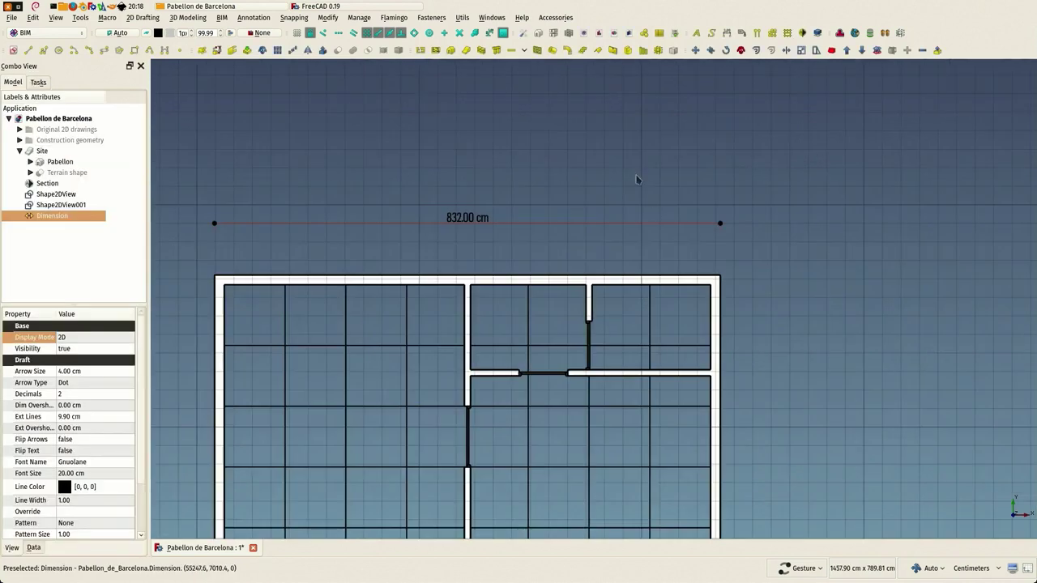
left_click(636, 178)
- Add a horizontal dimension from the annex's upper outer corner to the far end of the long wall, in line with the first dimension
scroll(636, 178, "down", 4)
right_click_drag(758, 260, 554, 211)
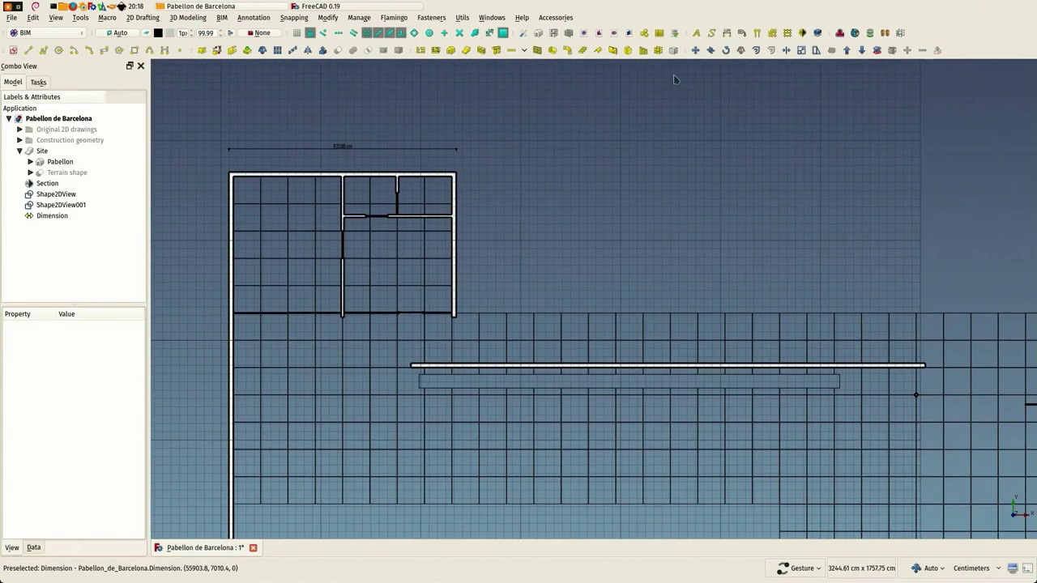
left_click(728, 32)
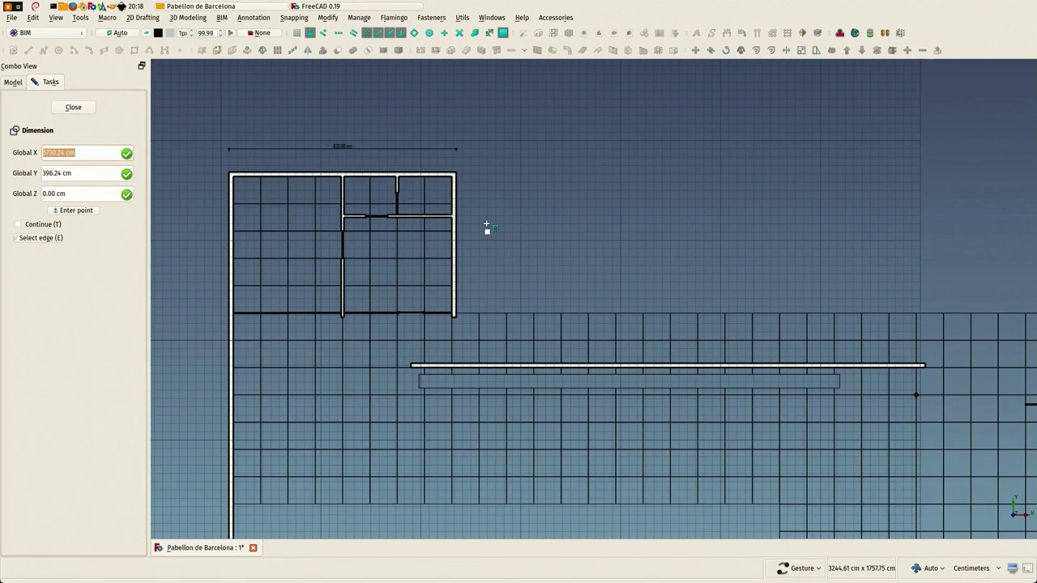
left_click(455, 173)
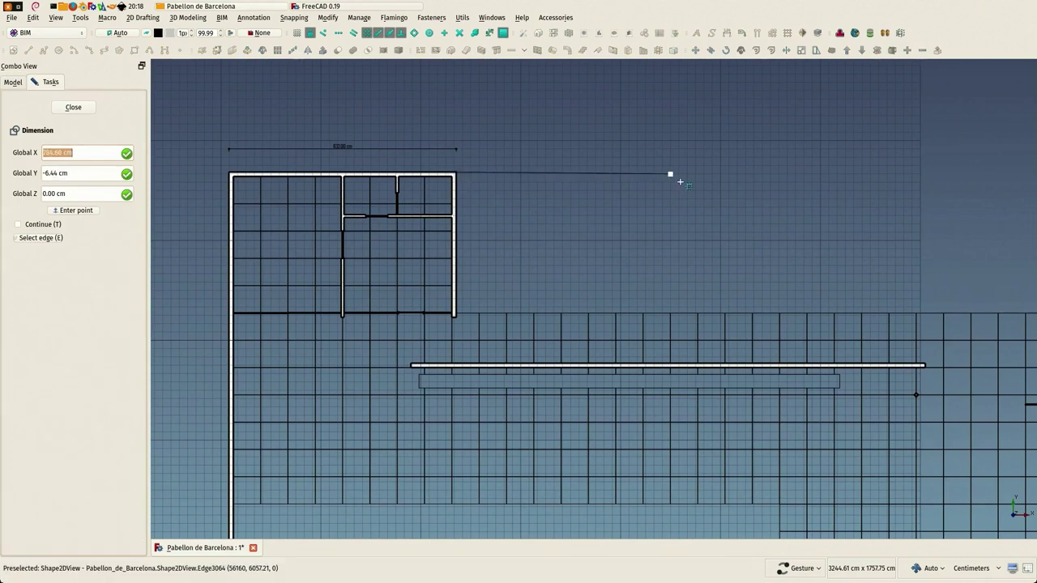
left_click(923, 362)
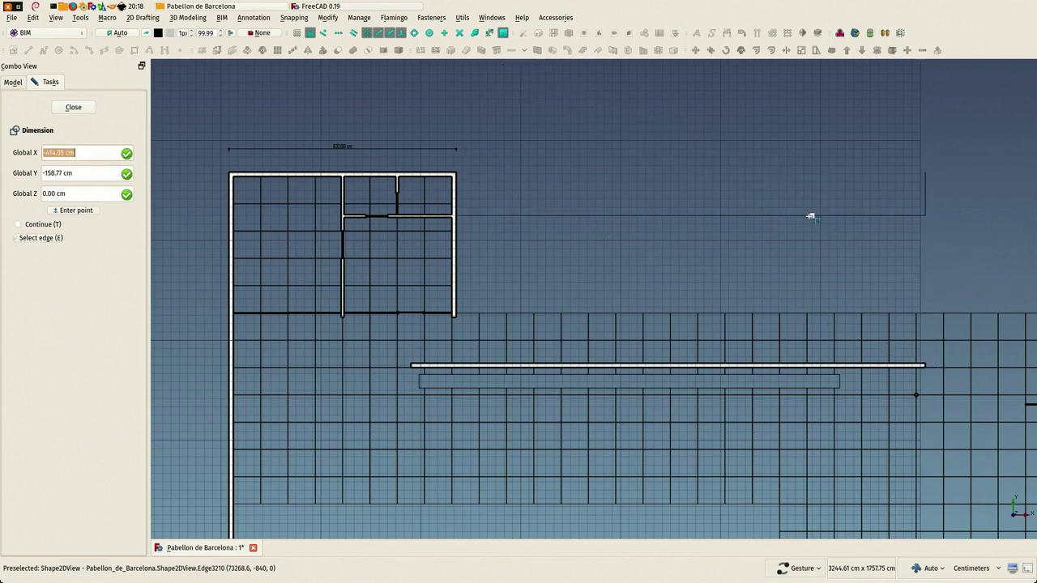
left_click(695, 212)
- Add a horizontal dimension from the long wall's far end to the start of the main building's upper outer wall, in line with the existing dimensions
right_click_drag(722, 236, 384, 245)
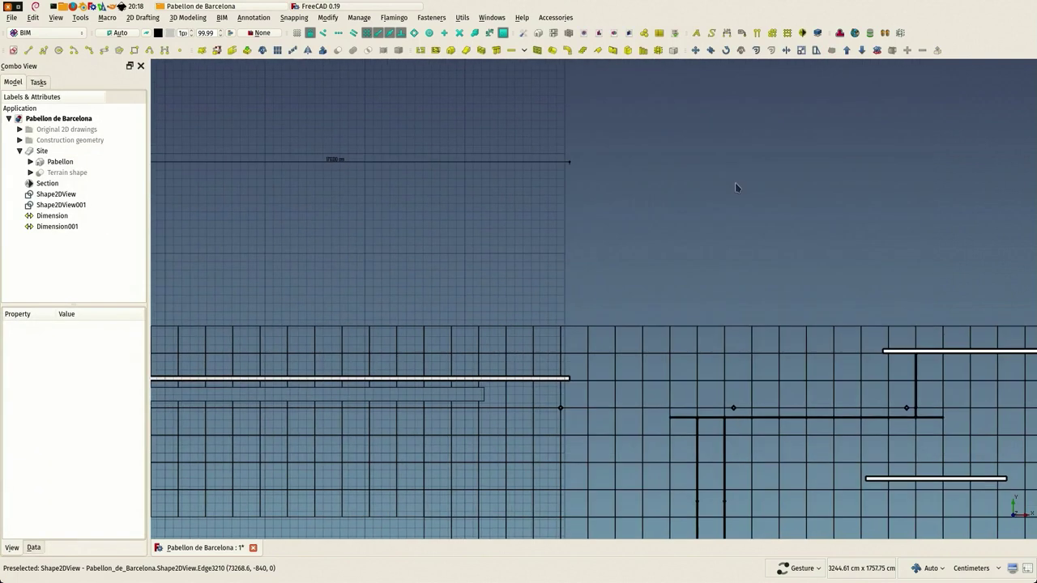
left_click(727, 34)
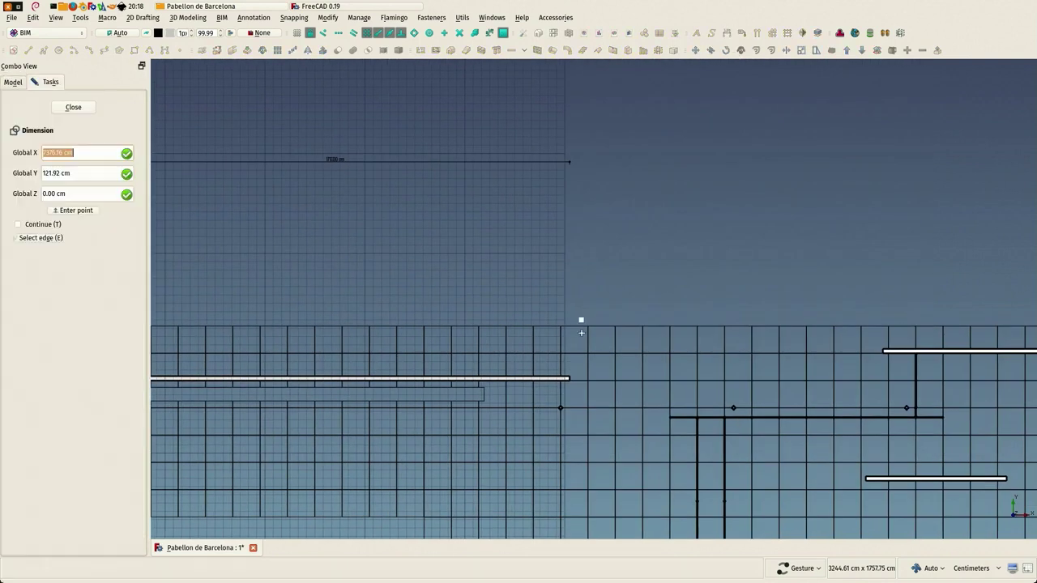
left_click(659, 334)
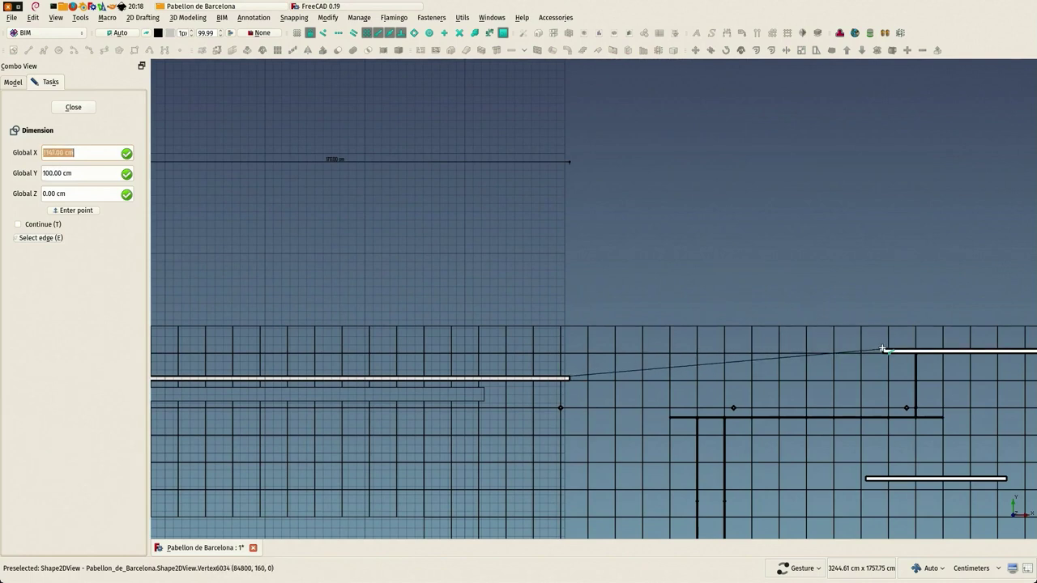
left_click(883, 350)
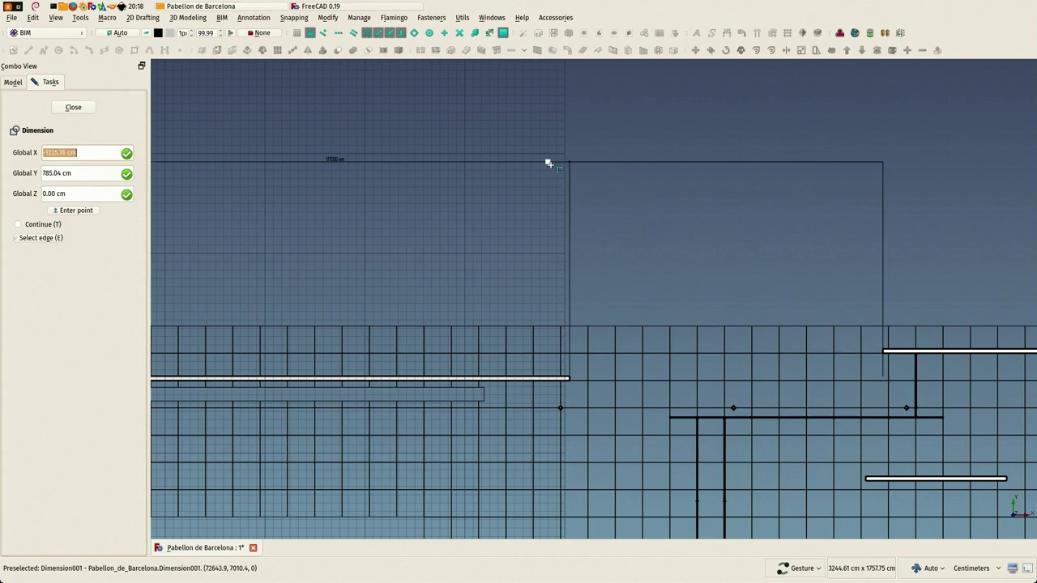
left_click(548, 162)
scroll(655, 260, "down", 4)
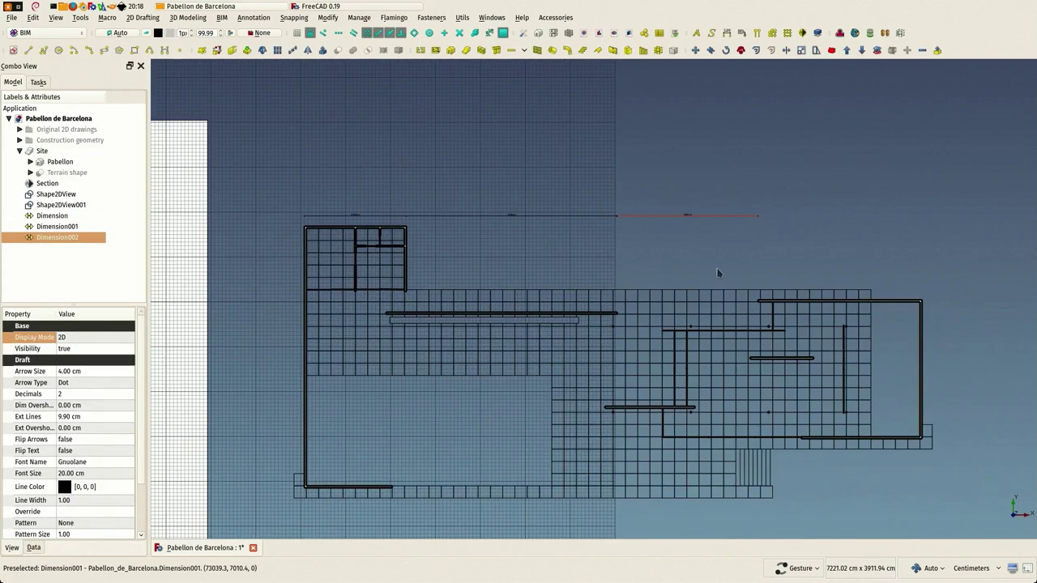
- Dimension the main building's upper outer wall from its free end to its outer corner, continuing the same dimension line
scroll(718, 273, "up", 4)
left_click(701, 308)
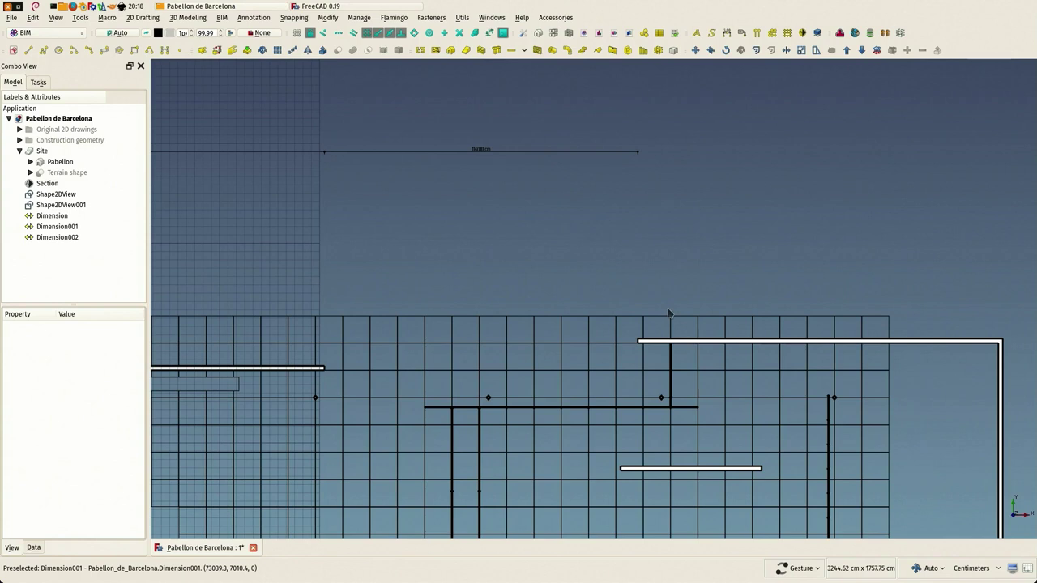
key("d")
key("i")
left_click(640, 337)
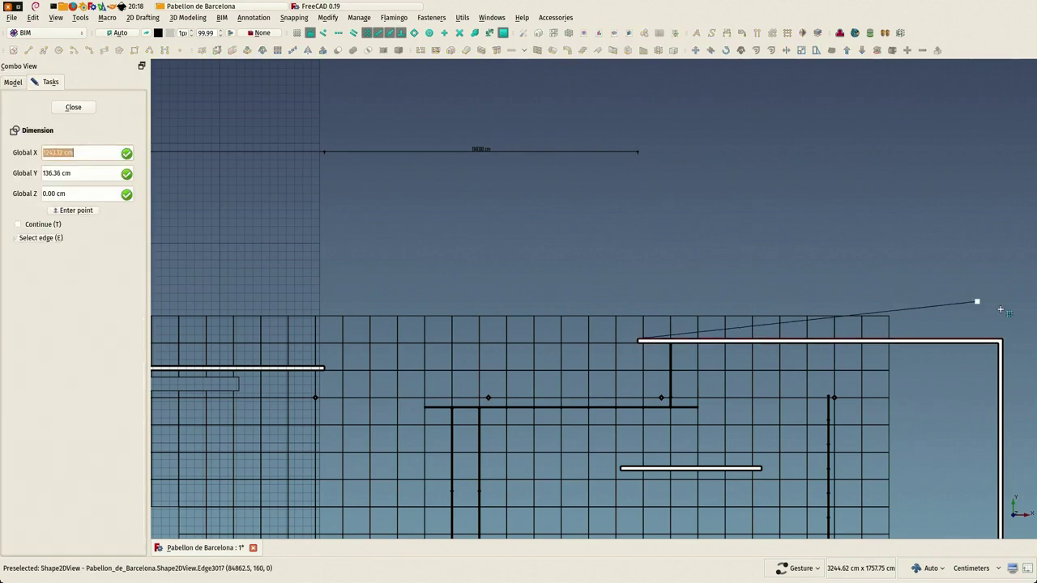
left_click(1003, 340)
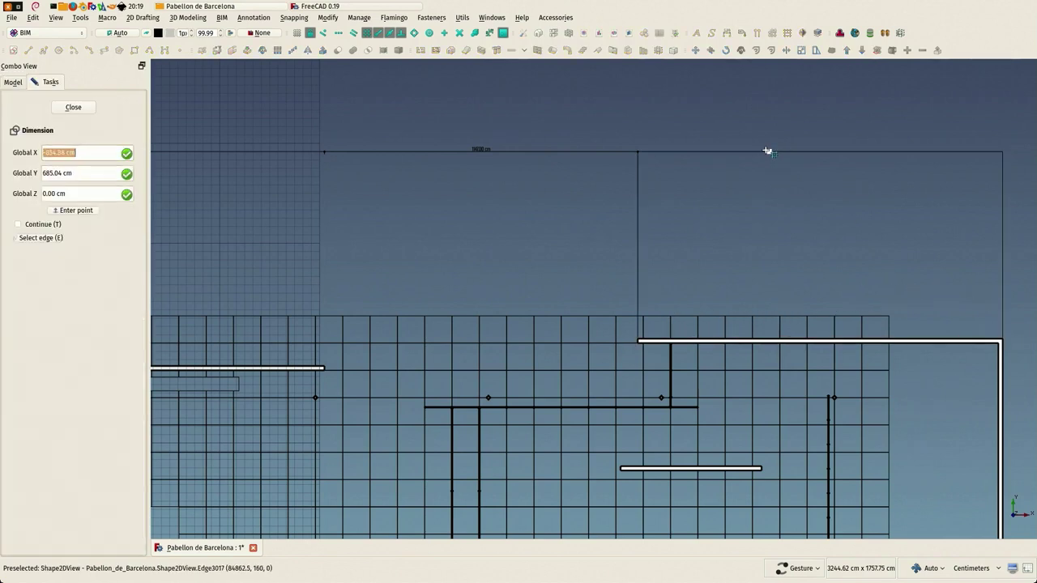
left_click(794, 205)
- Add a vertical dimension along the annex side's long outer wall, from its lower to its upper outer corner, placed just outside the wall
scroll(773, 206, "down", 3)
scroll(435, 286, "up", 5)
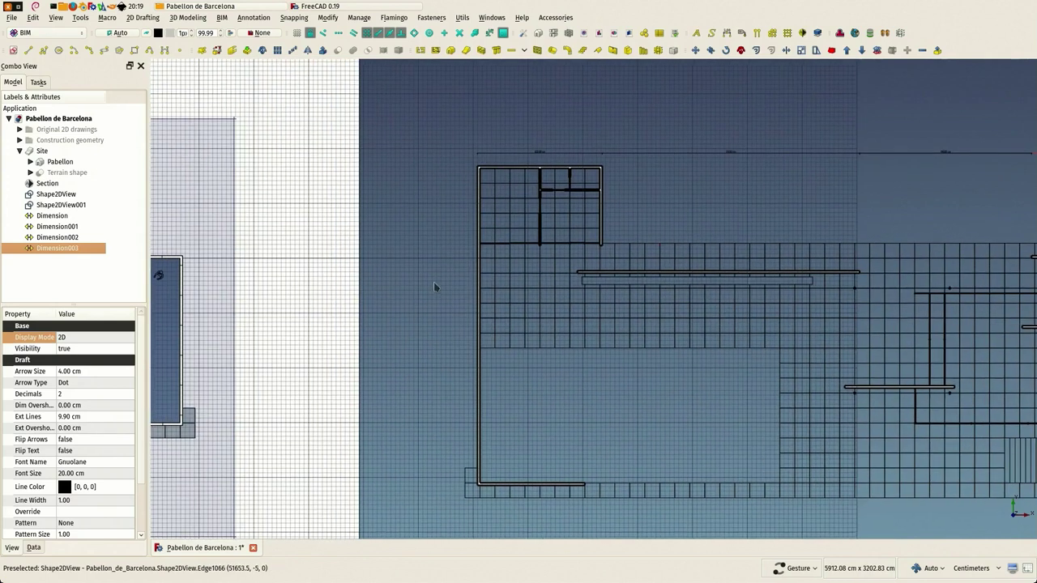
key("d")
key("i")
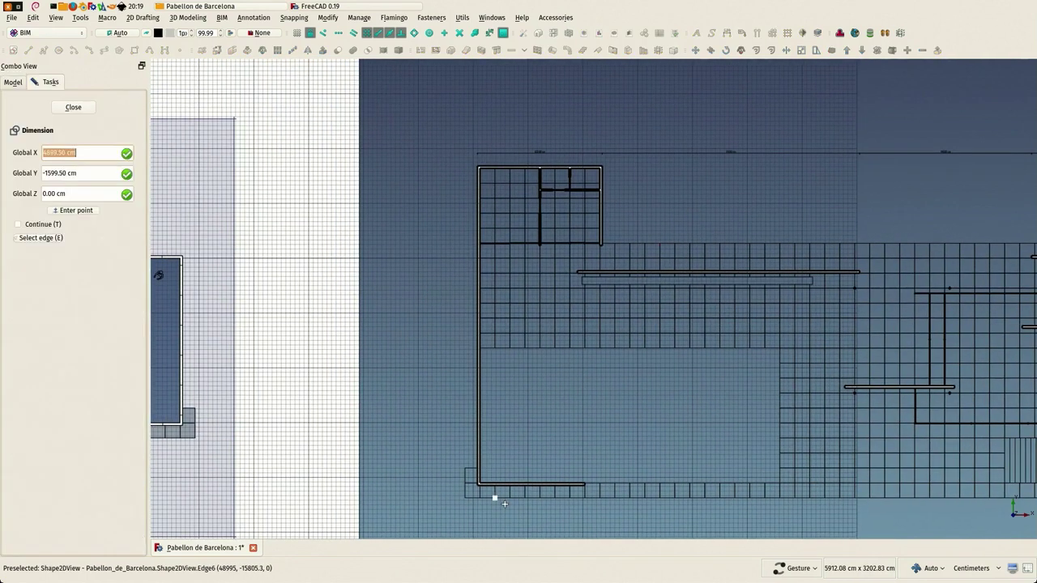
scroll(486, 491, "up", 3)
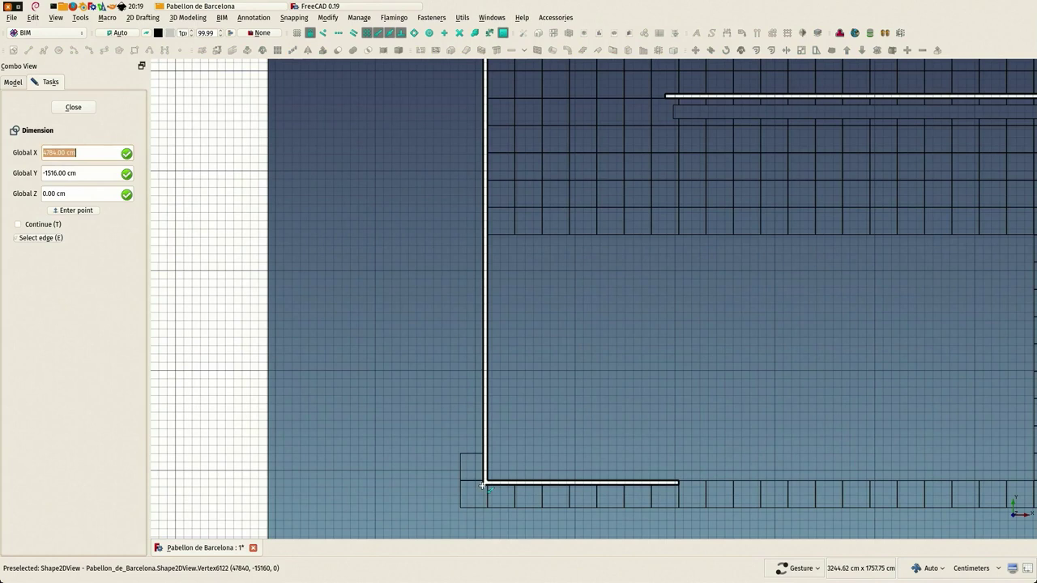
left_click(484, 490)
scroll(470, 488, "down", 3)
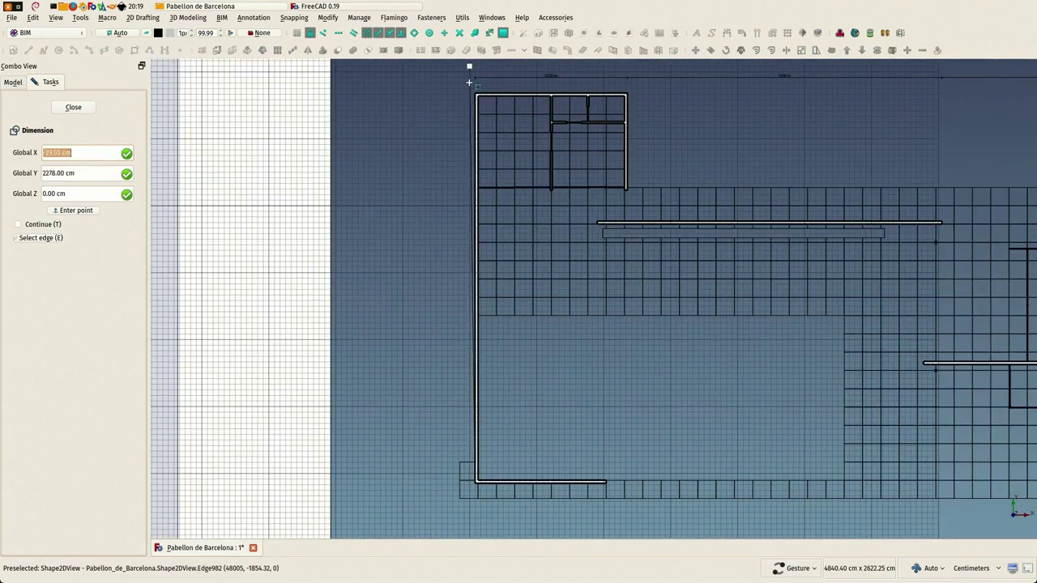
left_click(475, 94)
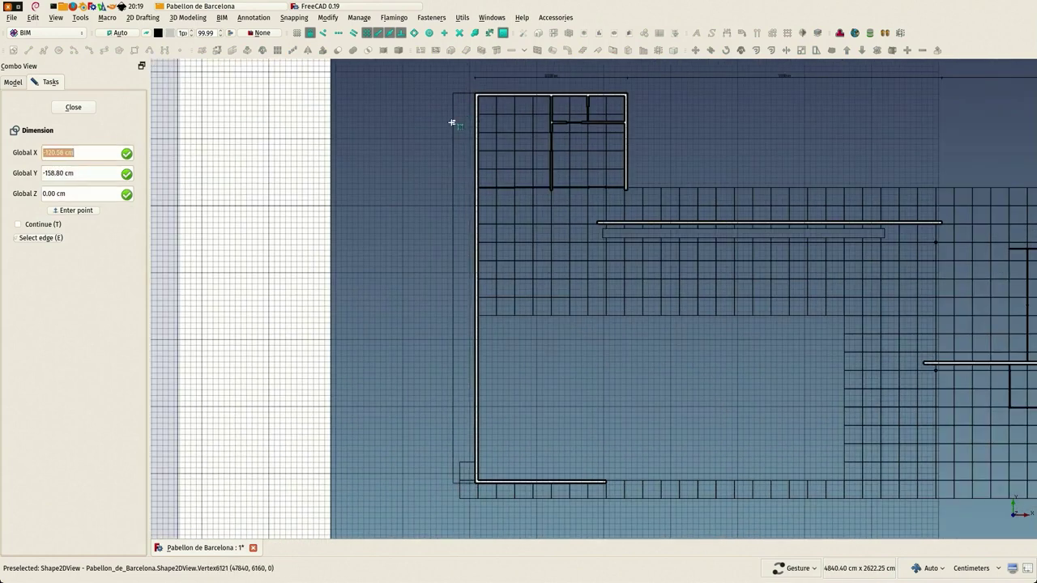
left_click(460, 123)
- Select all five dimensions and set their arrow size to 13 cm and font size to 67 cm
scroll(421, 185, "down", 3)
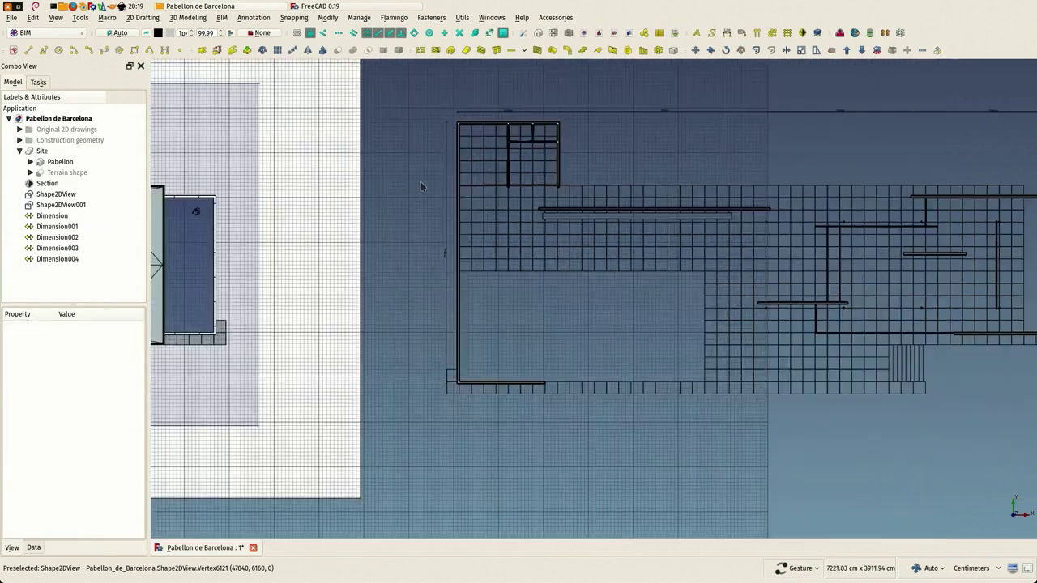
right_click_drag(601, 242, 539, 284)
scroll(582, 228, "up", 1)
right_click_drag(581, 228, 539, 244)
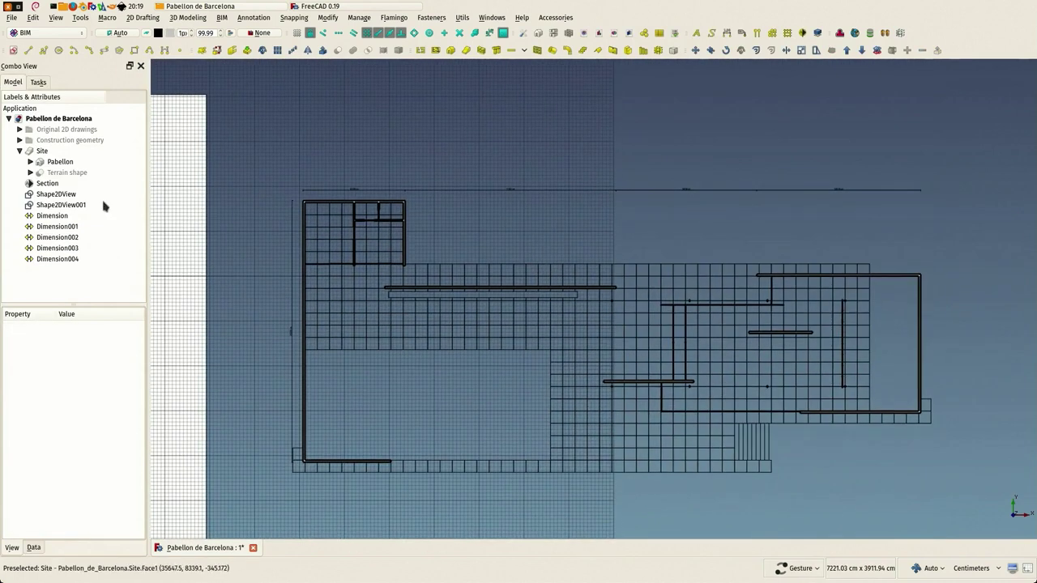
left_click(52, 216)
left_click(63, 261, "shift")
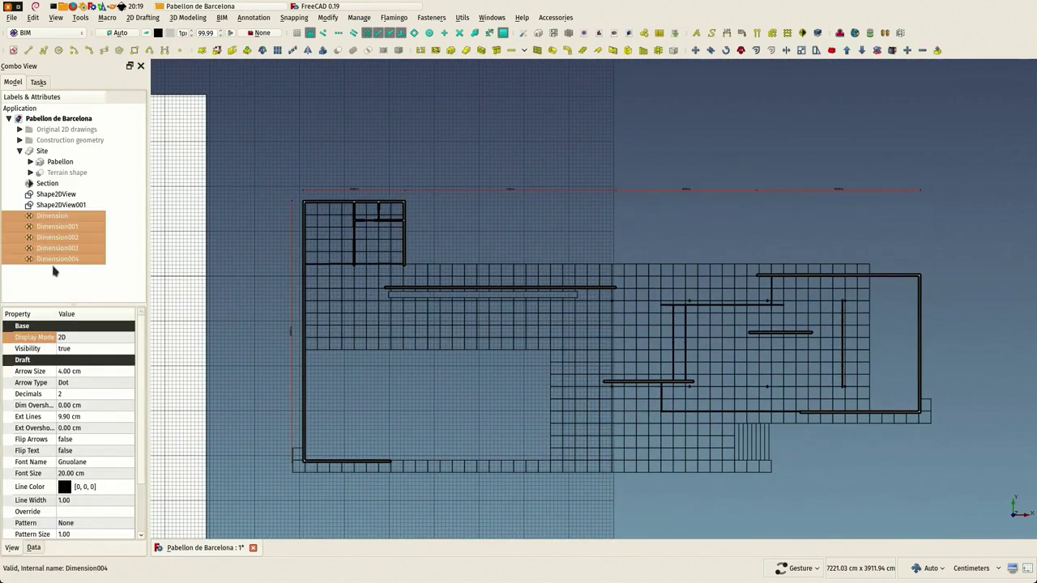
left_click(88, 371)
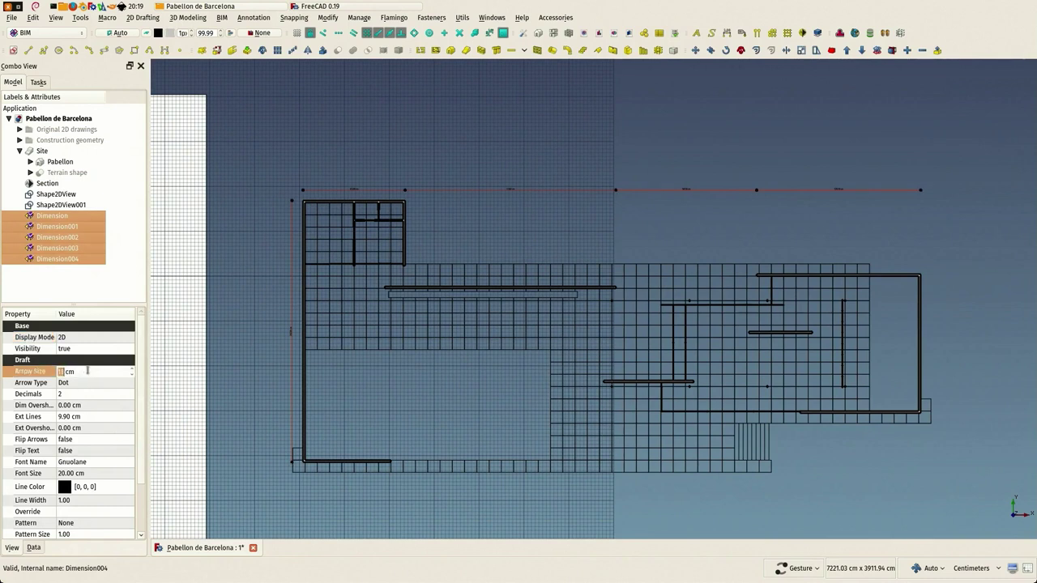
left_click(100, 473)
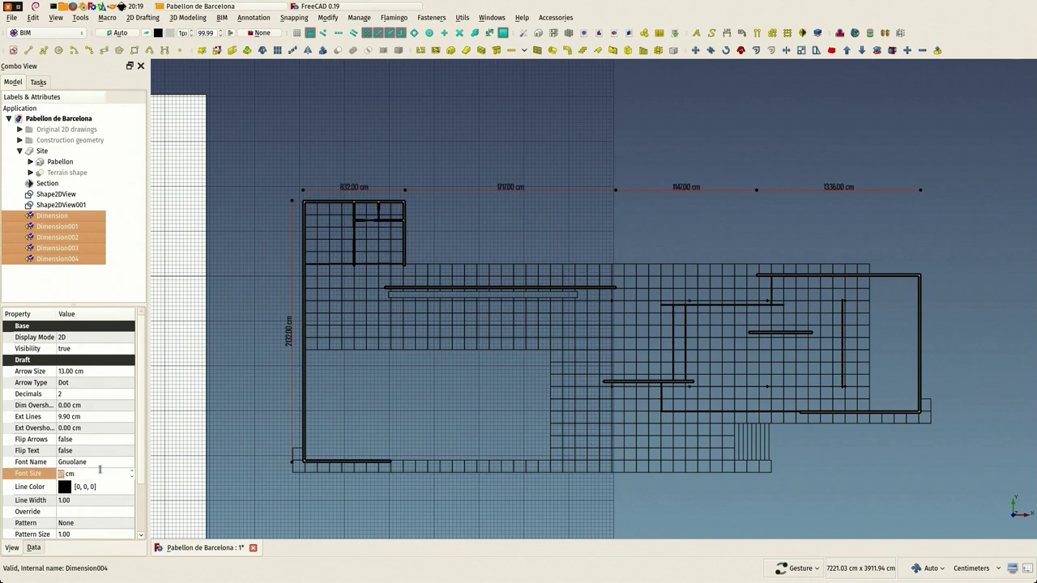
- Set the text spacing of the five selected dimensions to 18.5 cm
left_click_drag(142, 470, 138, 528)
left_click(102, 512)
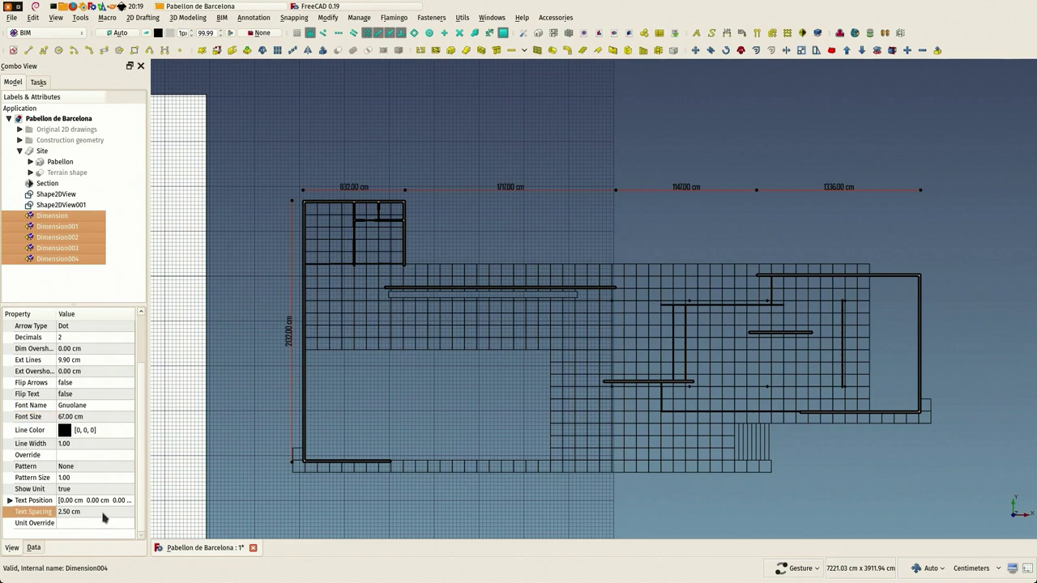
scroll(102, 512, "up", 3)
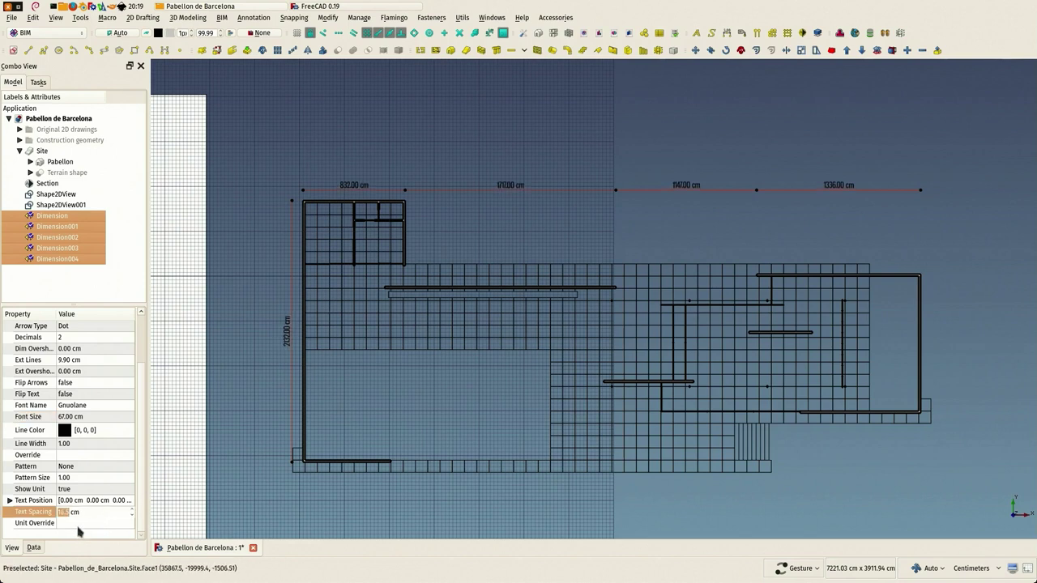
- Override the unit of the selected dimensions with m, turn off their unit display, and deselect them
left_click(72, 522)
type("m")
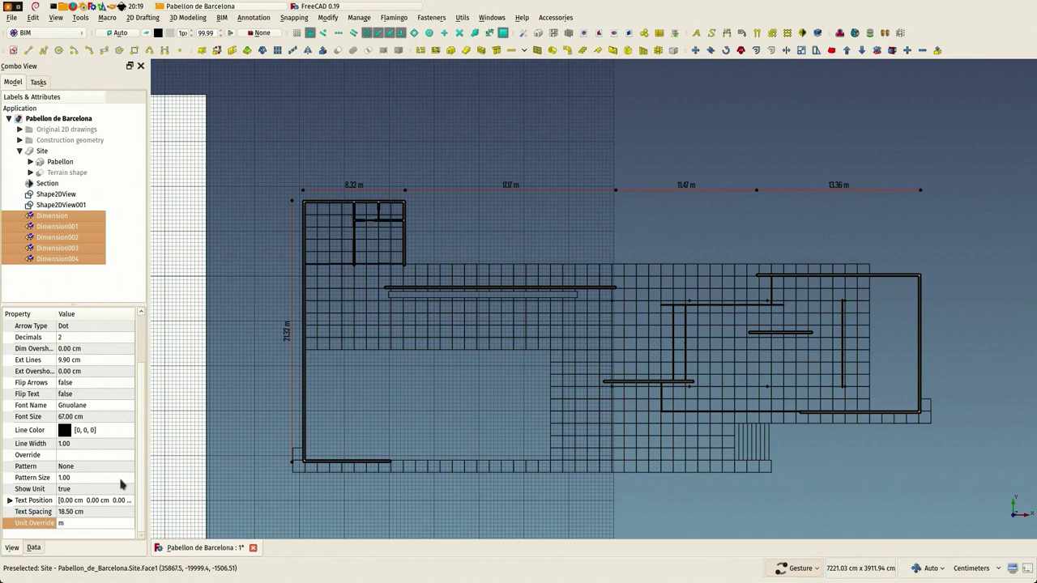
left_click(84, 489)
left_click(86, 476)
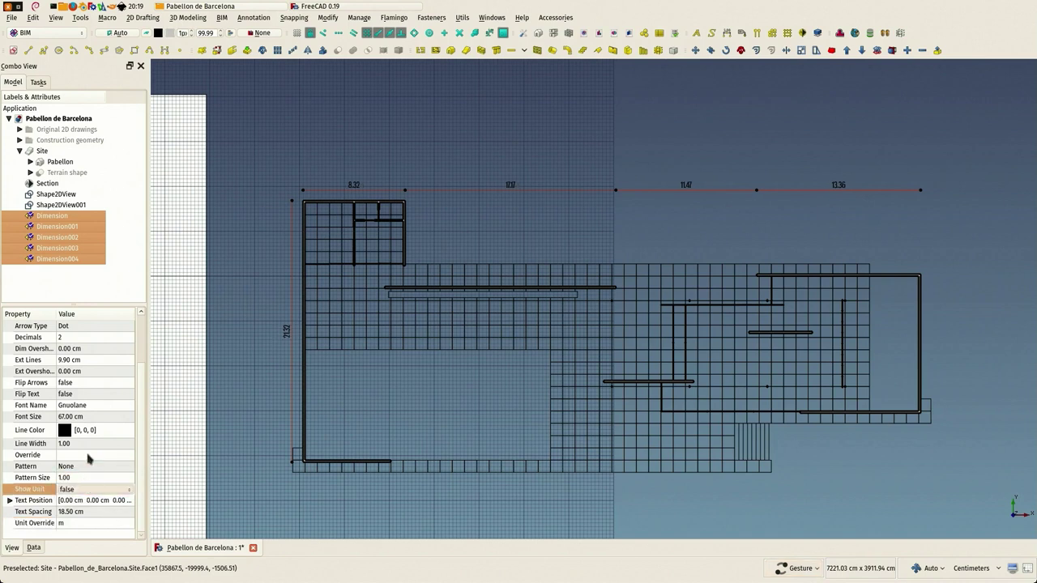
left_click(241, 288)
right_click_drag(258, 263, 269, 239)
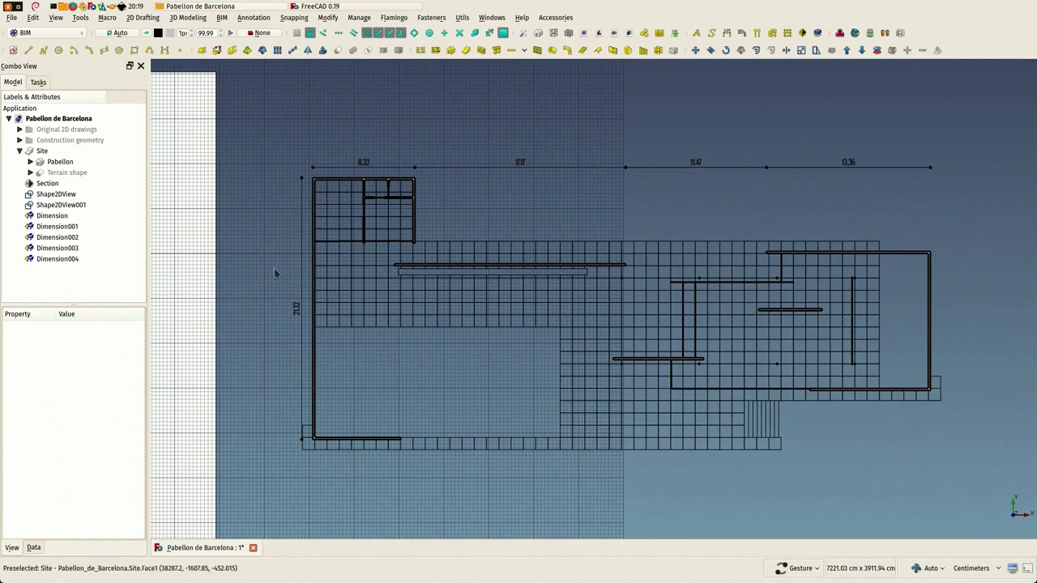
scroll(275, 243, "down", 1)
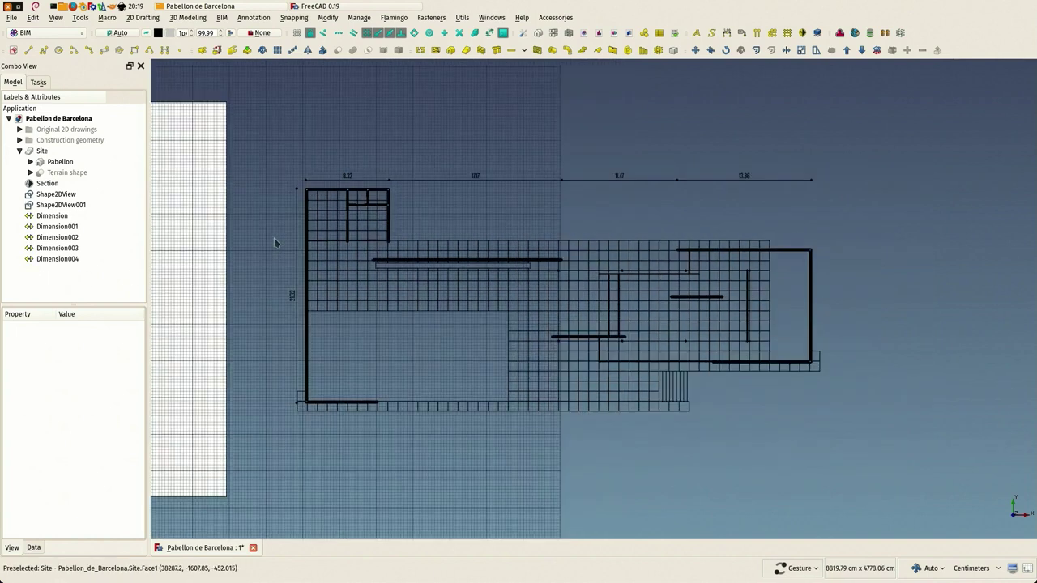
scroll(276, 243, "up", 1)
right_click_drag(271, 247, 258, 249)
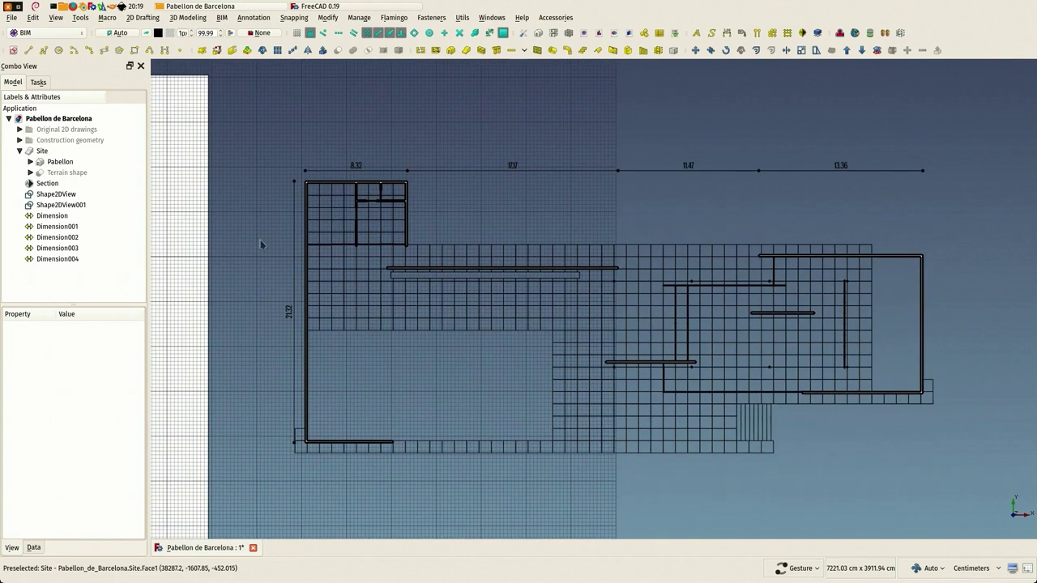
left_click(42, 197)
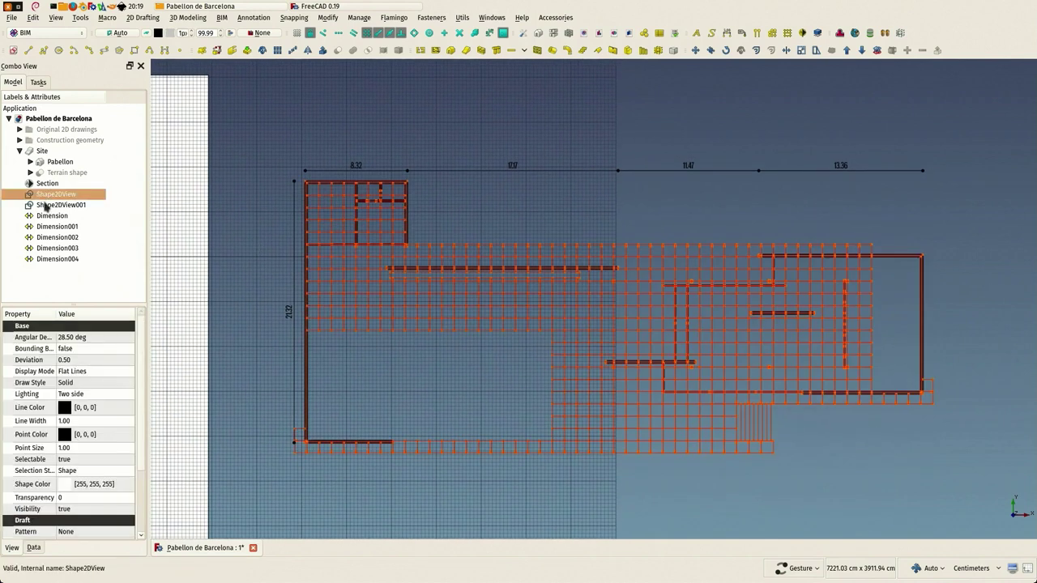
left_click(49, 259, "shift")
left_click(248, 281)
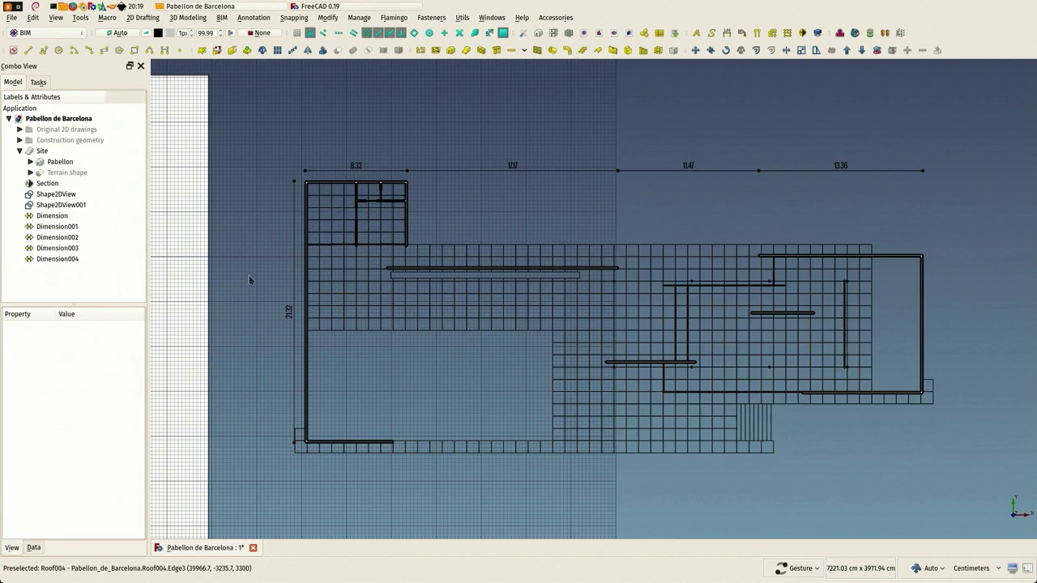
- Review the DXF import and export settings in the preferences, then leave them without changing anything
left_click(38, 17)
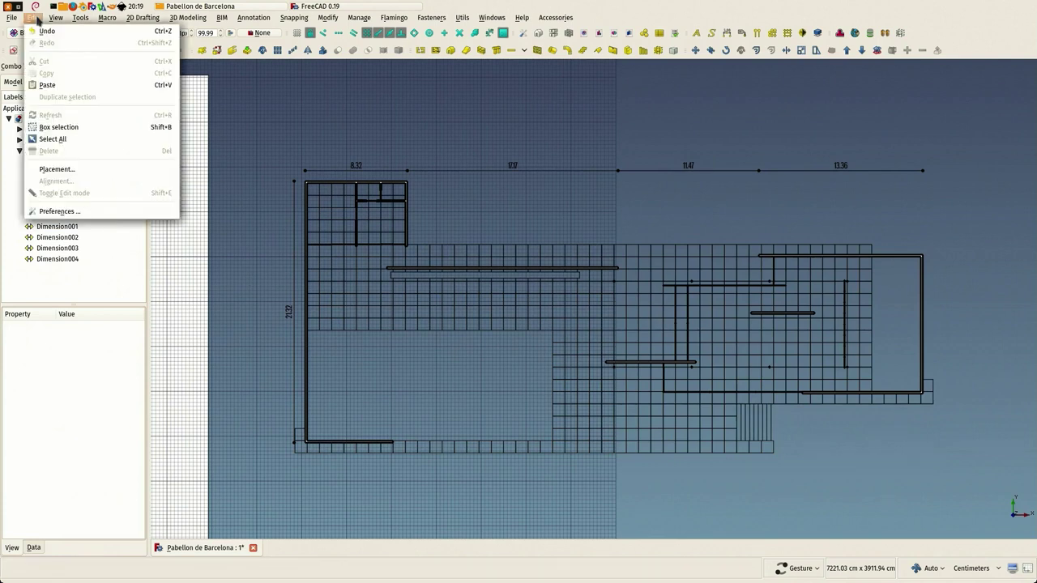
left_click(60, 216)
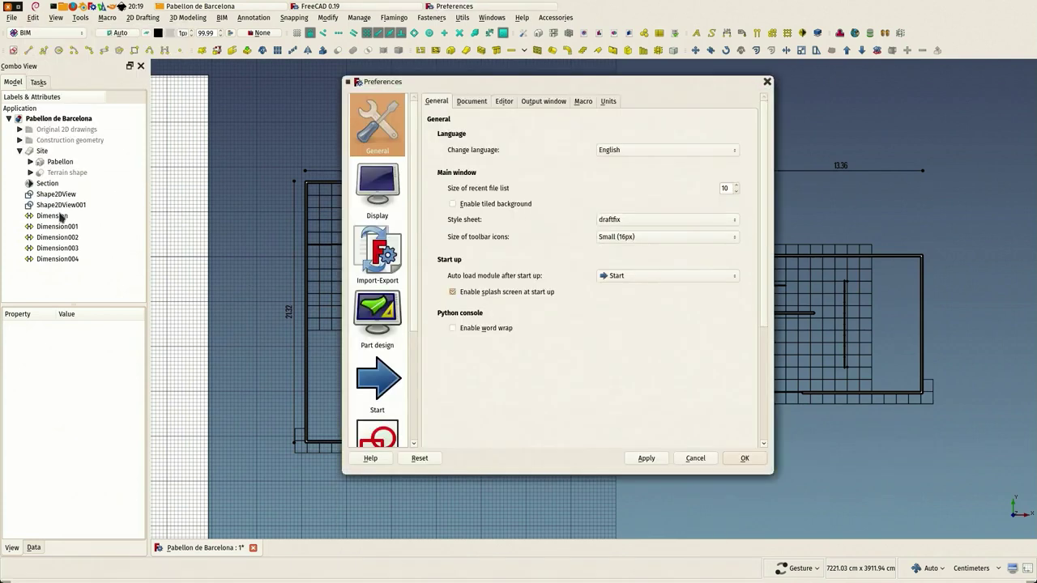
left_click(396, 264)
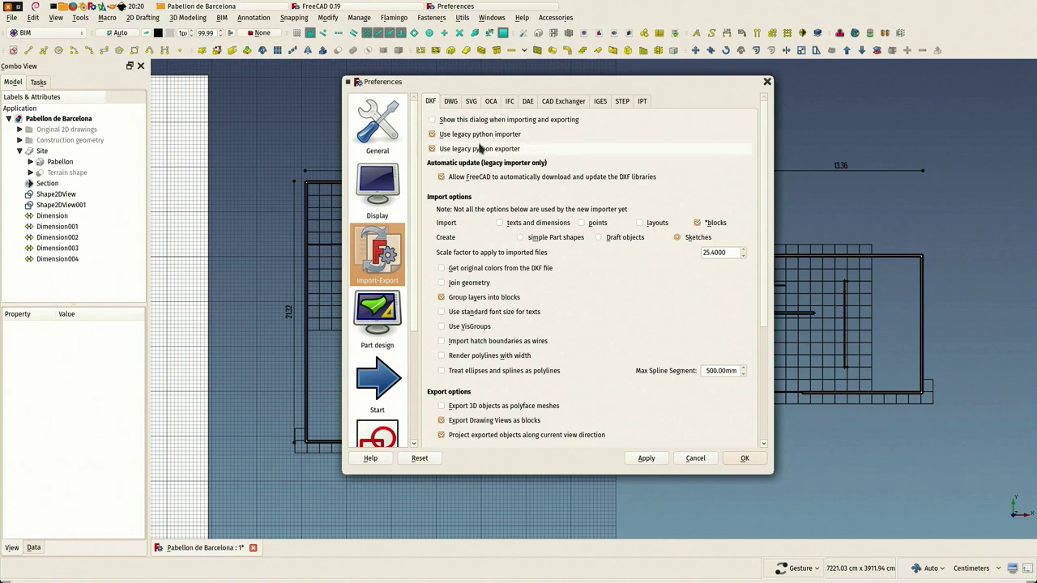
left_click(695, 461)
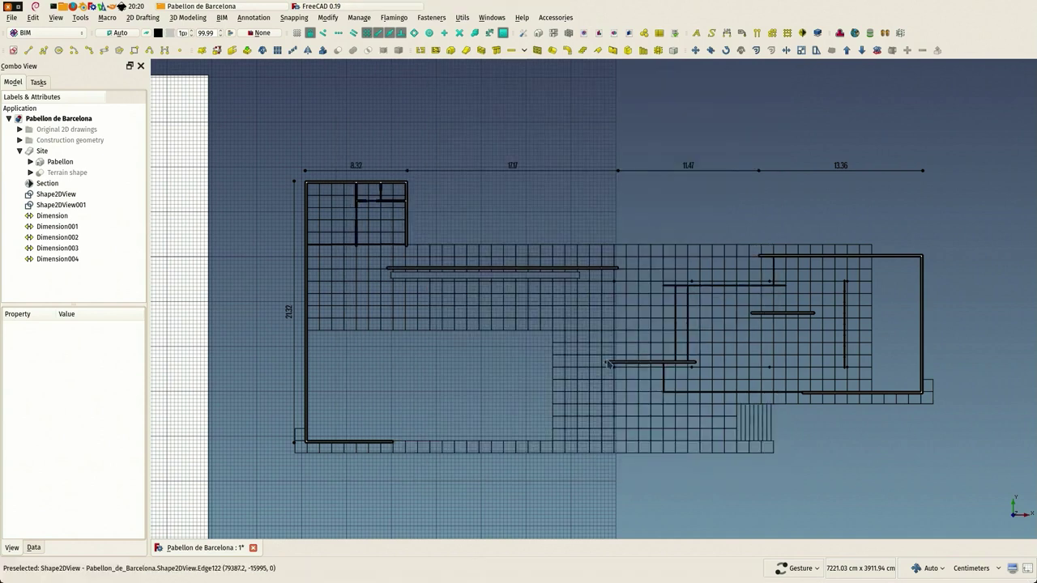
- Export the two 2D views and five dimensions as Autodesk DXF 2D file "plan exported" in the Pabellon de Barcelona folder, and deselect them
left_click(50, 200)
left_click(61, 259, "shift")
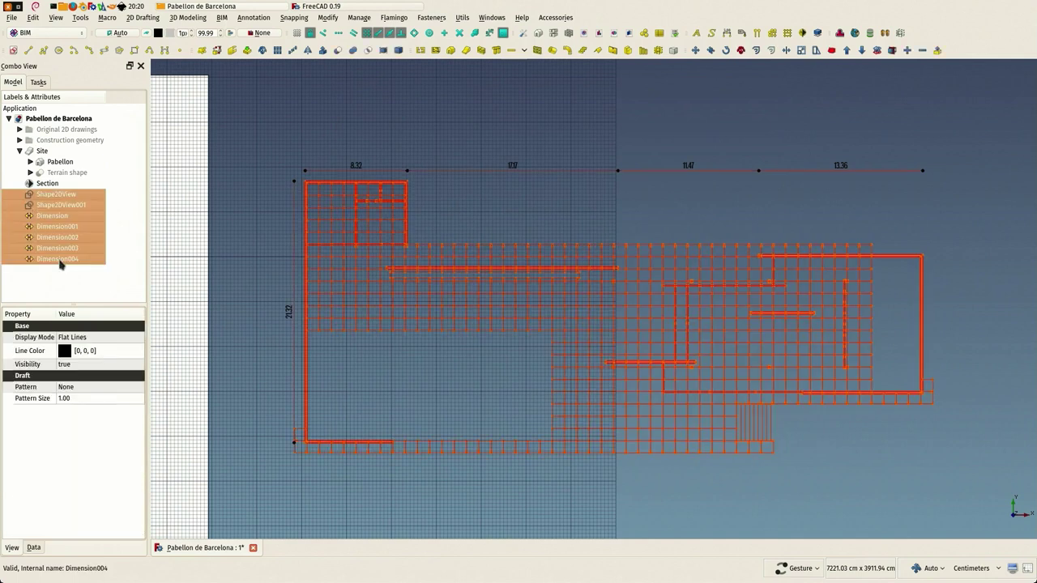
left_click(11, 18)
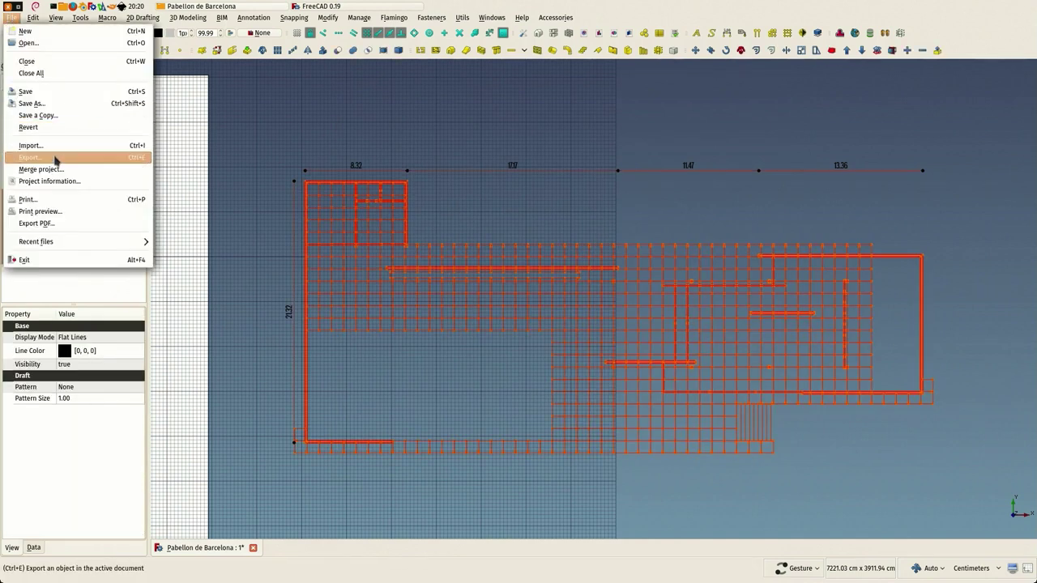
left_click(57, 159)
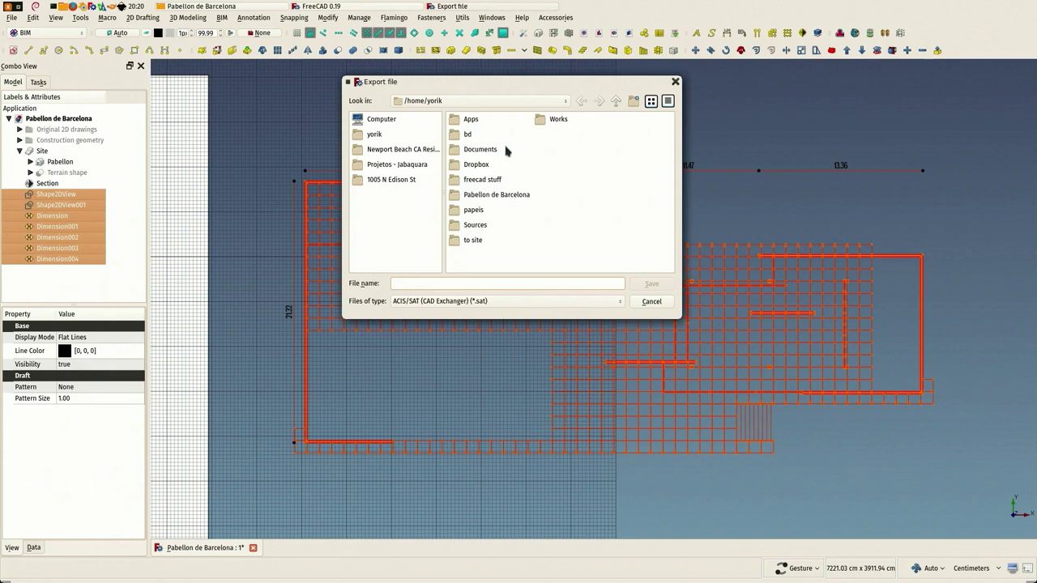
double_click(496, 195)
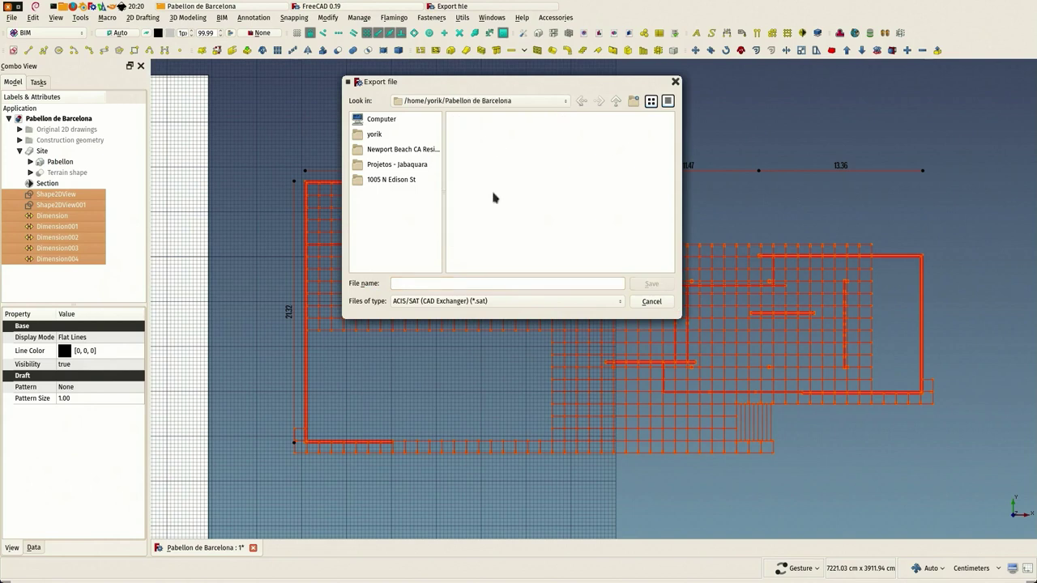
left_click(451, 303)
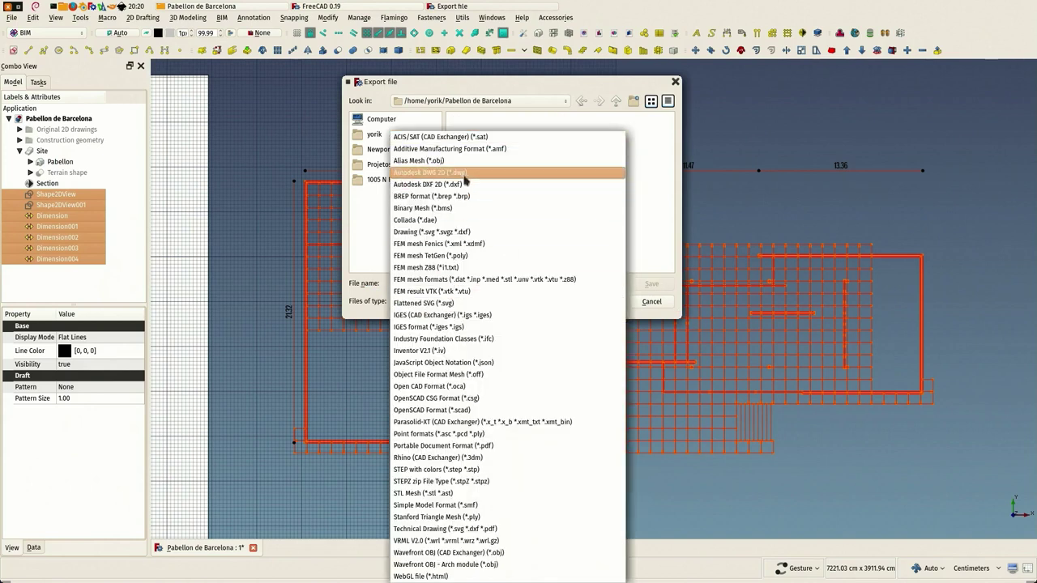
left_click(466, 185)
left_click(458, 283)
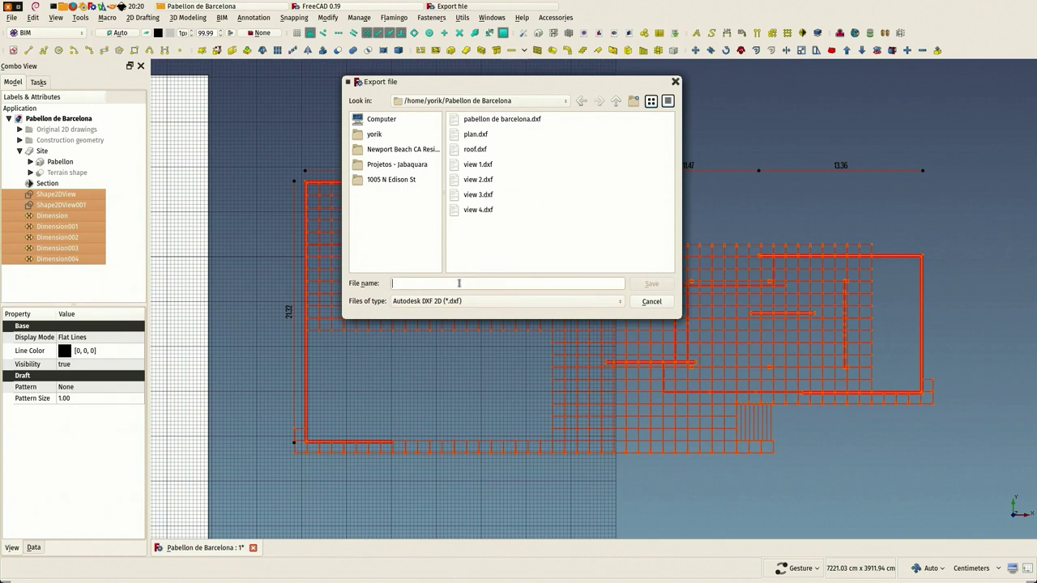
type("plan exported.dxf")
left_click(648, 284)
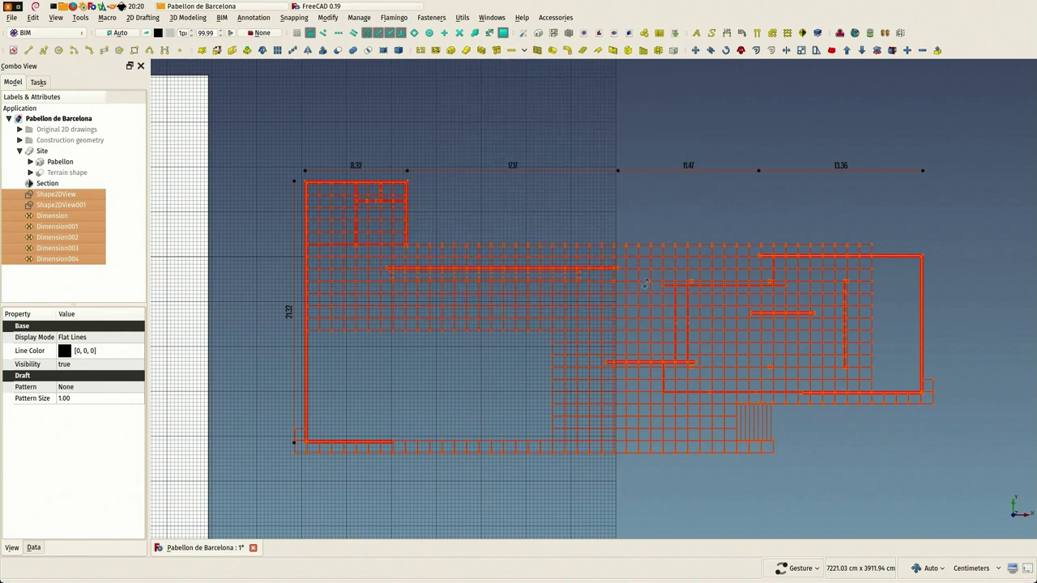
left_click(646, 201)
- Switch to the file manager's Pabellon de Barcelona folder and open plan exported.dxf in DraftSight
left_click(239, 7)
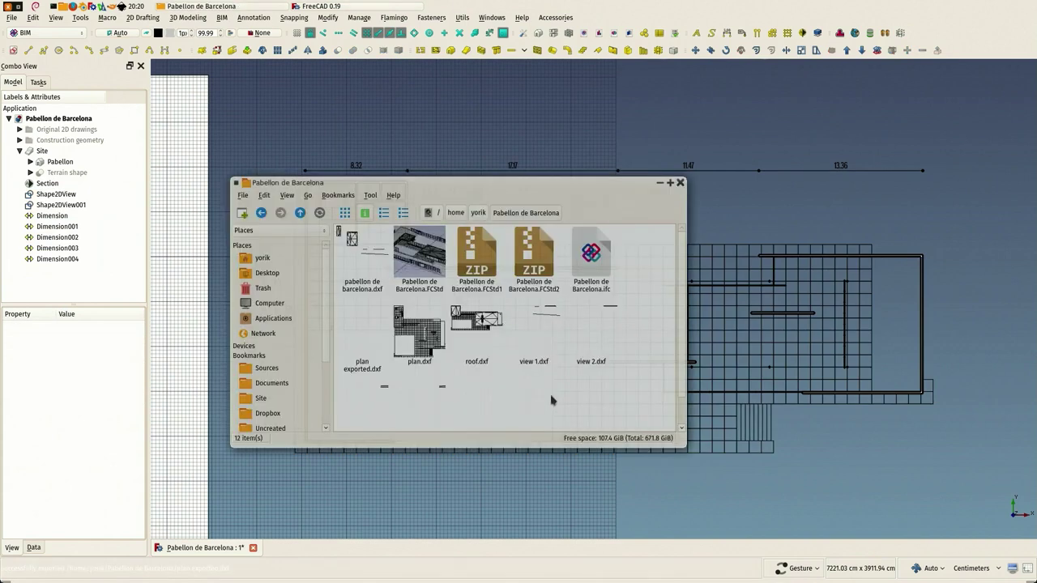
scroll(550, 404, "down", 1)
left_click(356, 309)
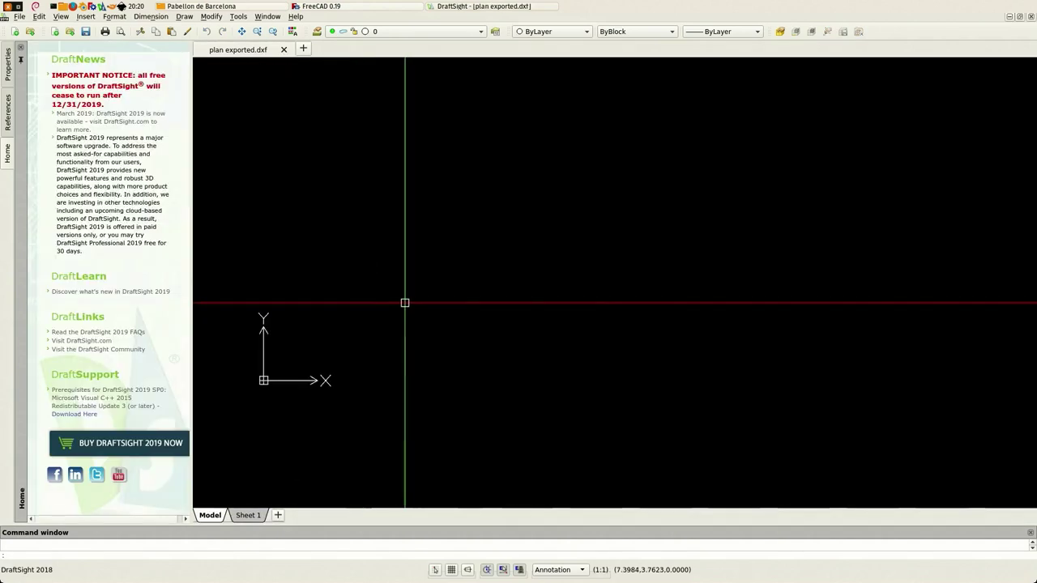
- Zoom the drawing to its full extents and close the Home palette
key("Return")
type("e")
key("Return")
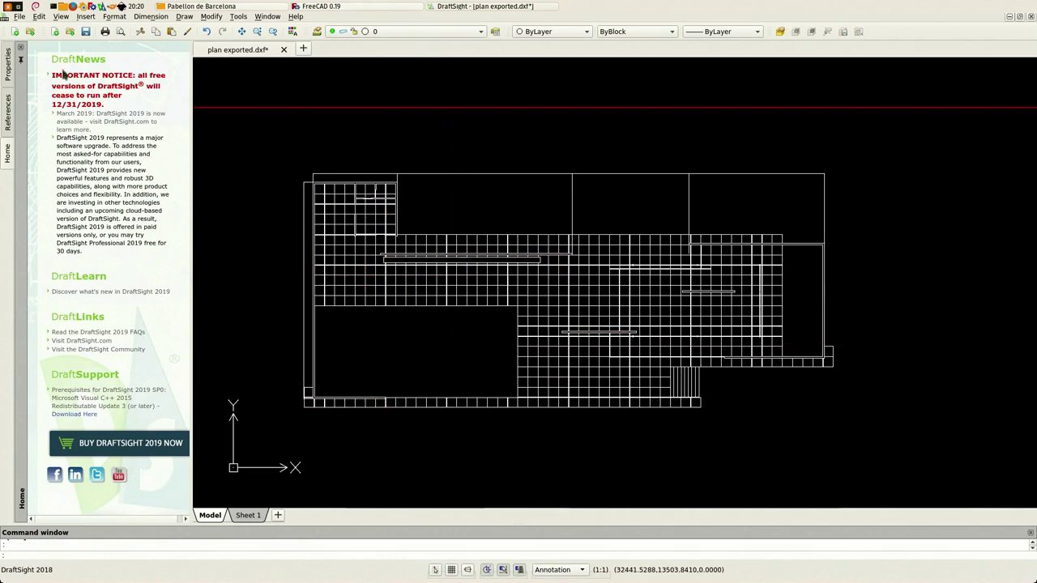
left_click(21, 50)
scroll(285, 231, "up", 2)
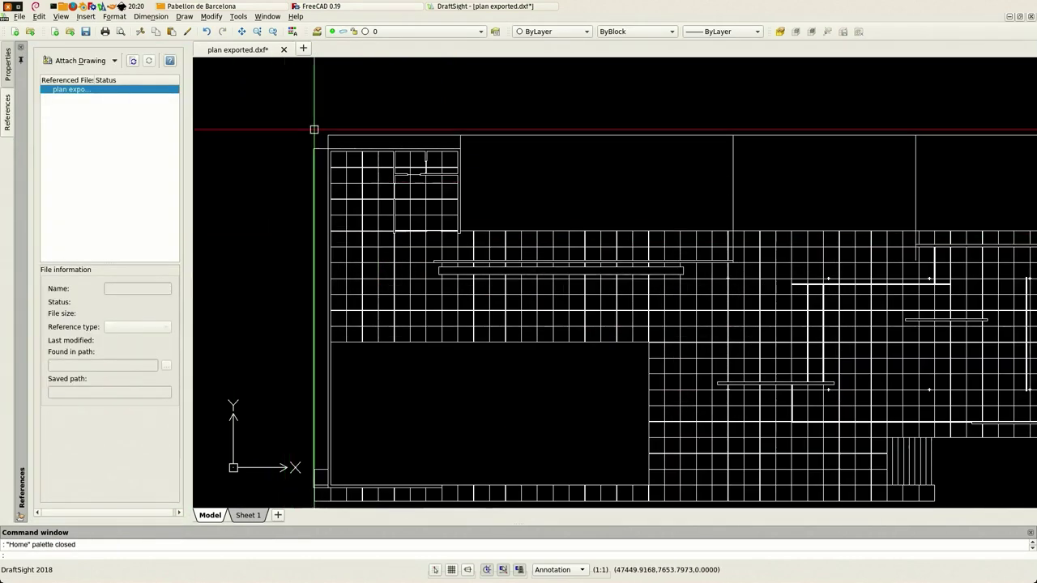
- Select the four dimensions above the plan and the vertical one beside it, and show their text properties
left_click(397, 135)
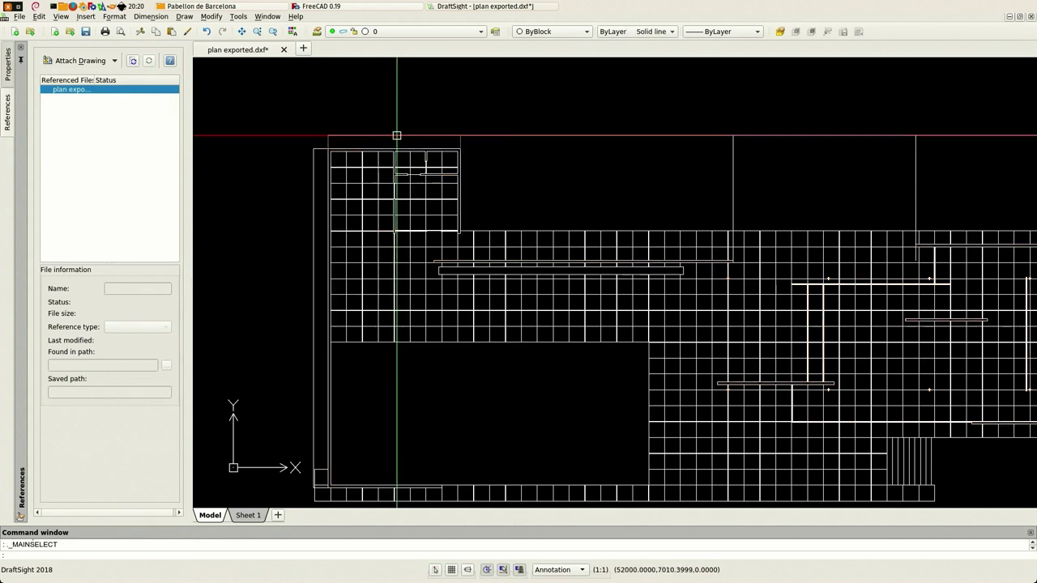
left_click(664, 136)
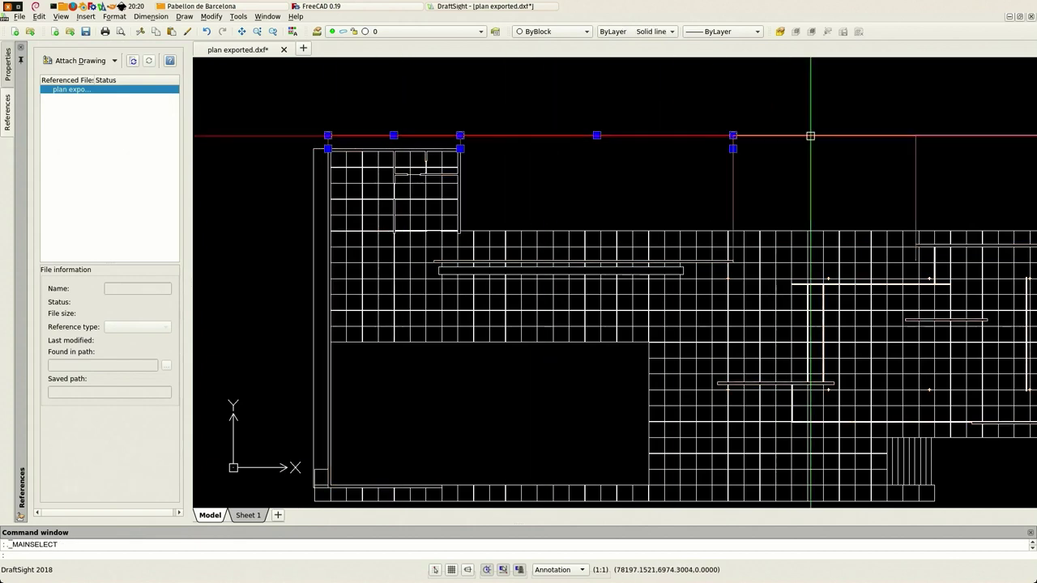
left_click(810, 137)
left_click(938, 135)
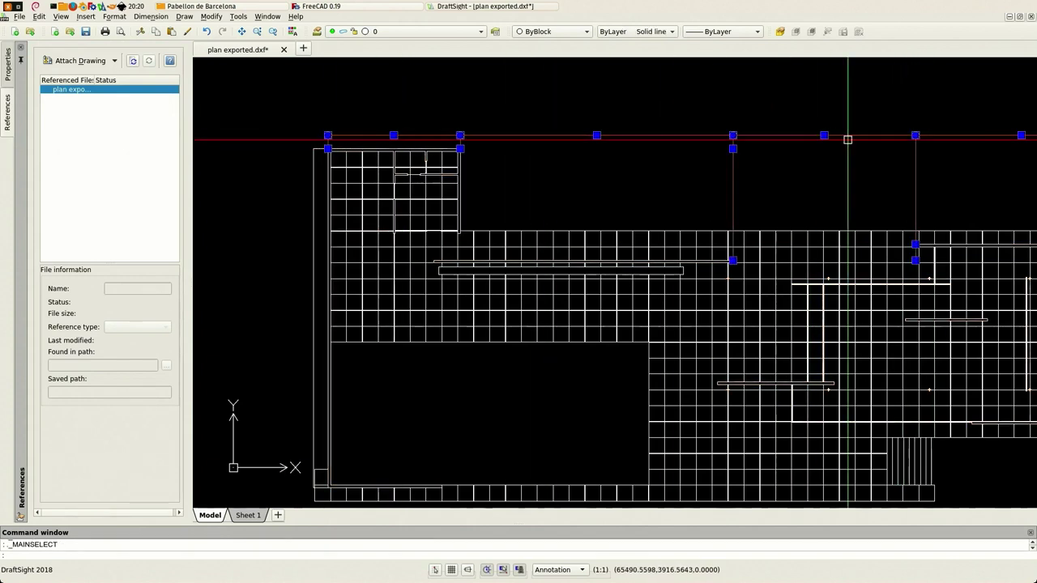
left_click(316, 285)
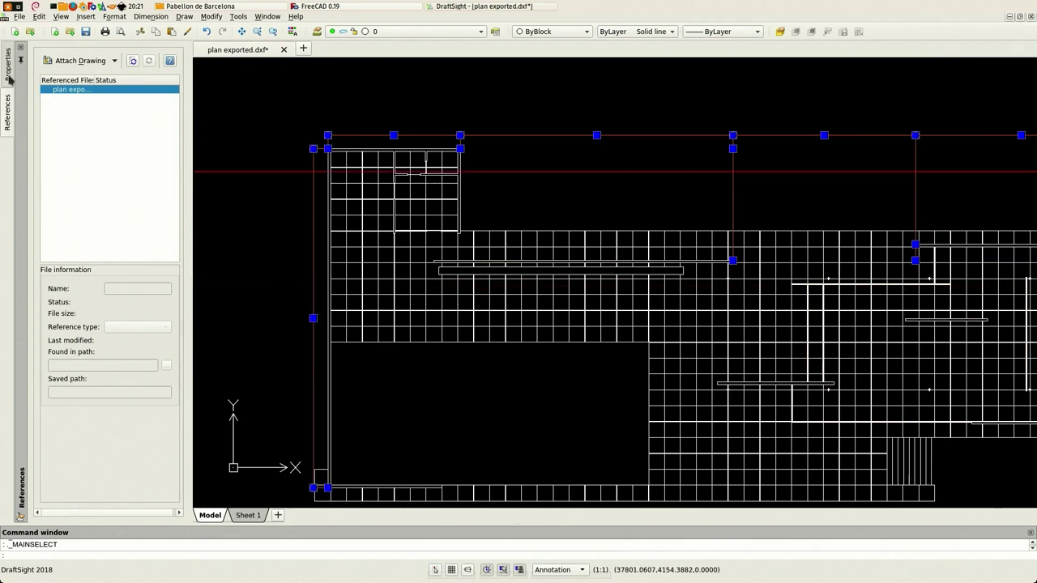
left_click(9, 65)
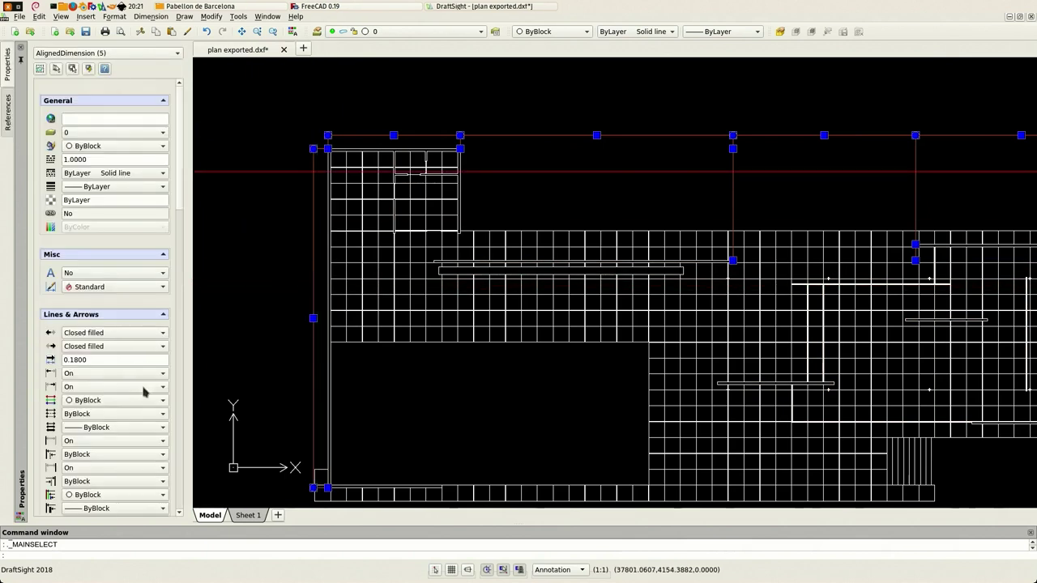
scroll(157, 410, "down", 9)
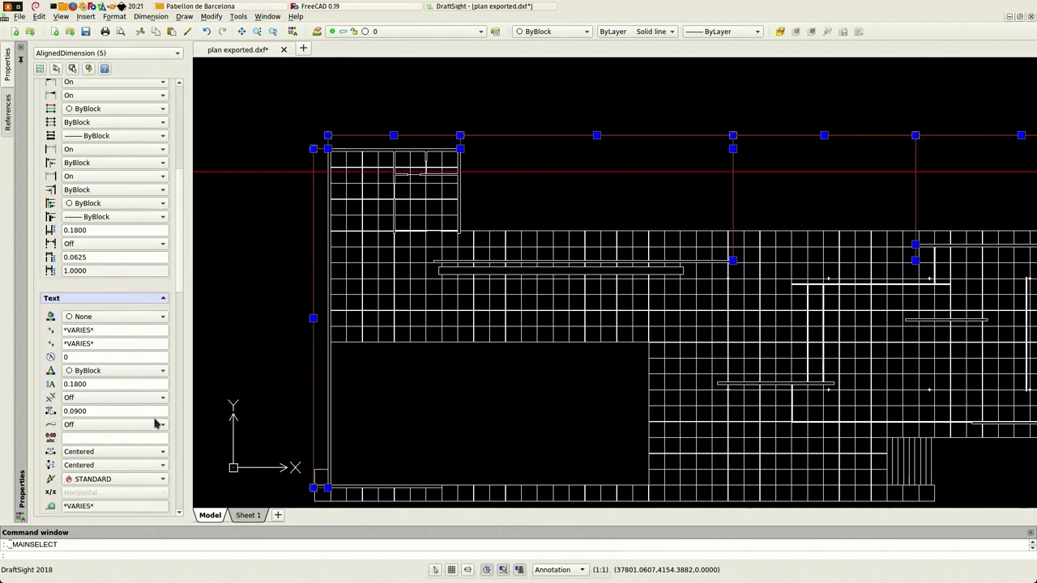
- Set the text height of the five selected dimensions to 18
left_click(118, 384)
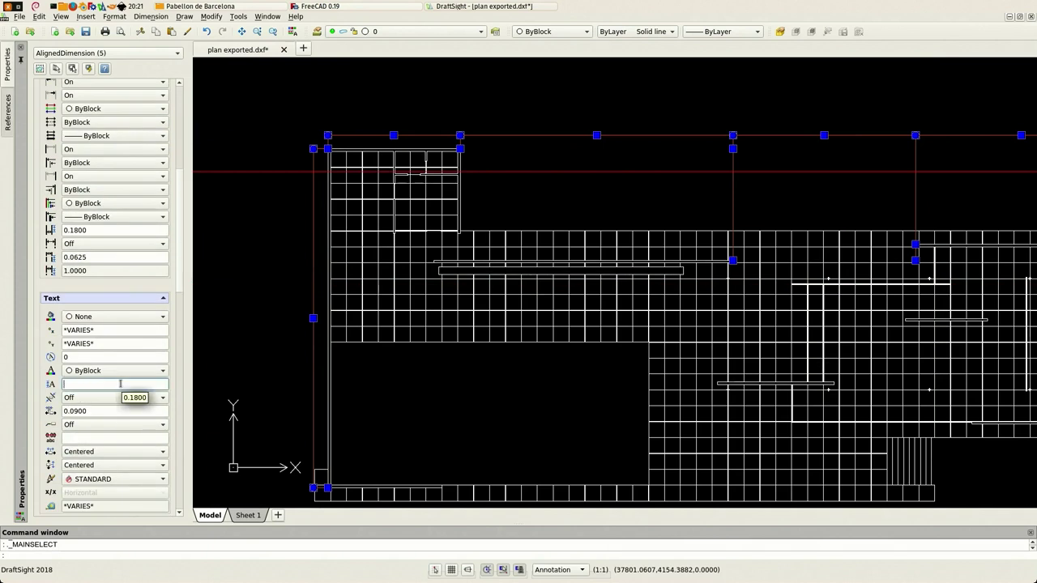
key("Return")
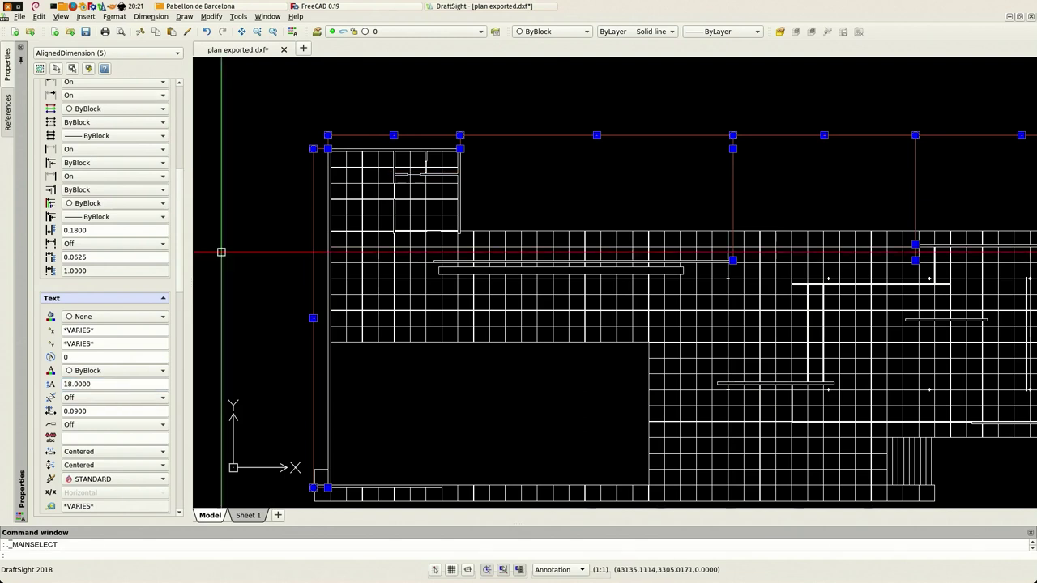
scroll(360, 164, "up", 5)
scroll(348, 171, "up", 6)
scroll(418, 194, "down", 5)
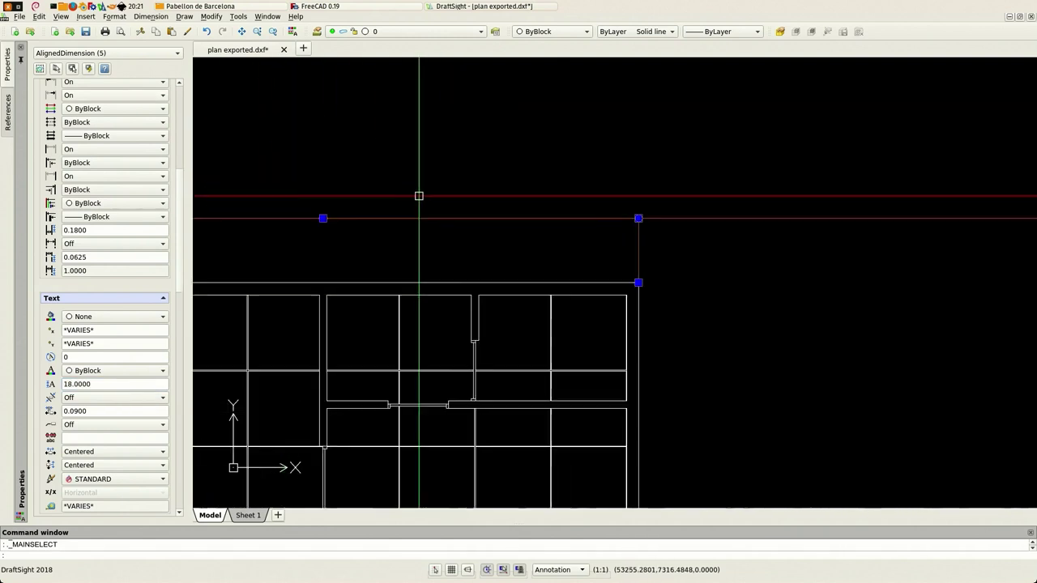
- Set the text height of the five selected dimensions to 500
left_click(97, 386)
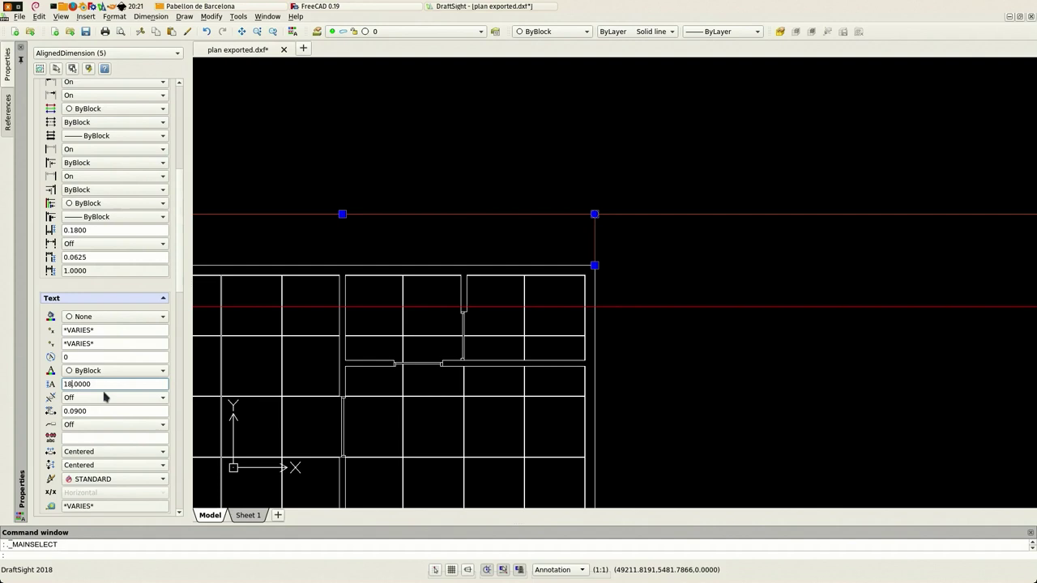
type("0")
key("Return")
scroll(540, 215, "down", 5)
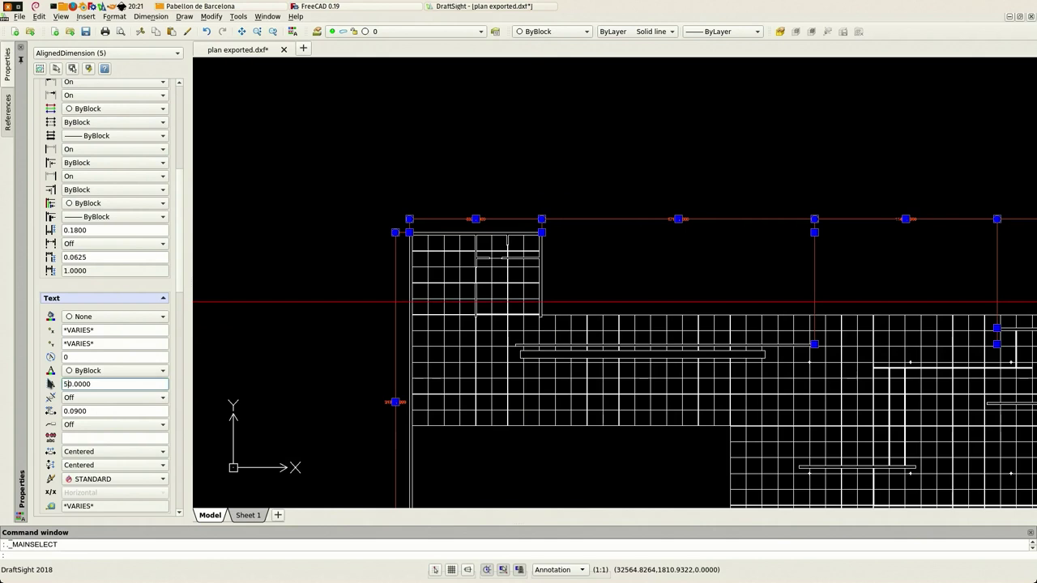
scroll(656, 143, "down", 3)
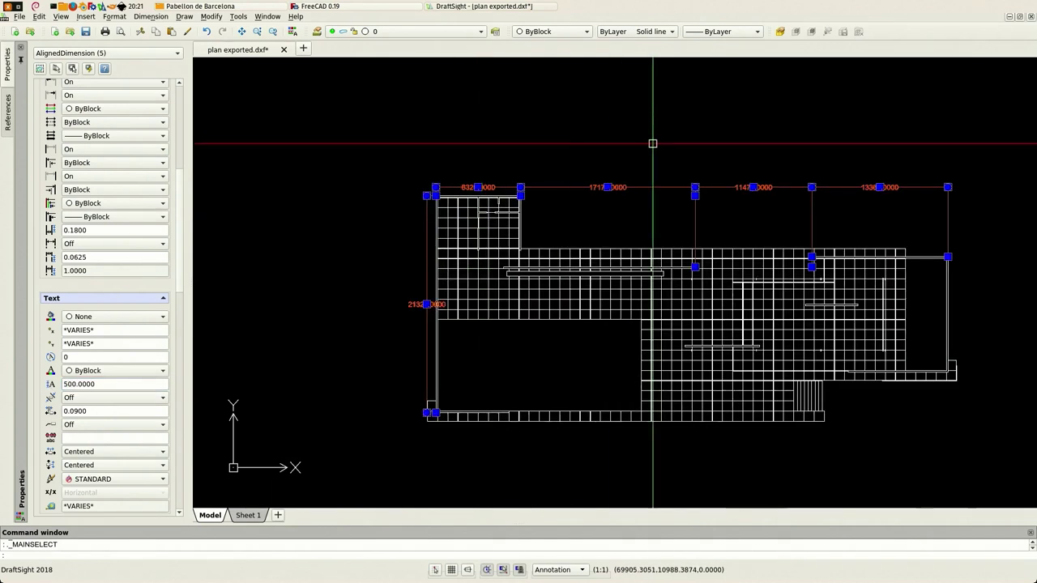
scroll(517, 174, "up", 4)
scroll(246, 194, "up", 3)
scroll(536, 168, "down", 5)
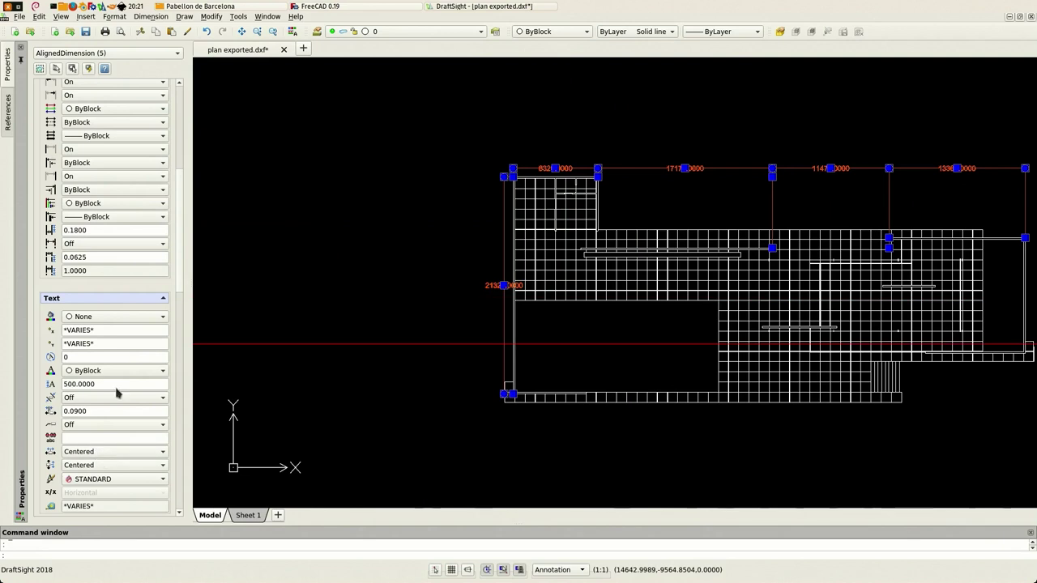
- Set the primary unit scale factor of the selected dimensions to 1000
scroll(117, 392, "down", 5)
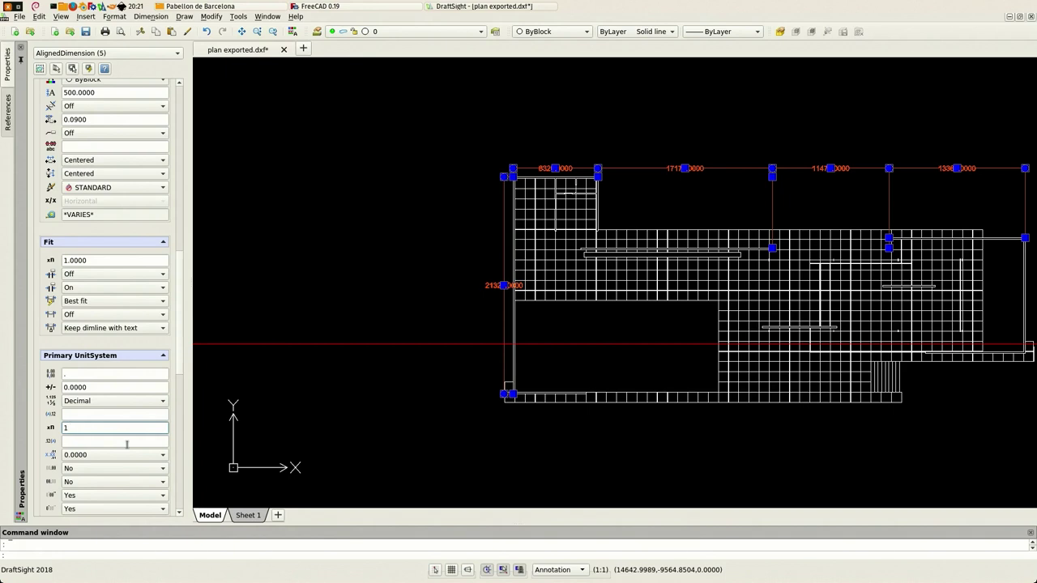
type("00")
key("Tab")
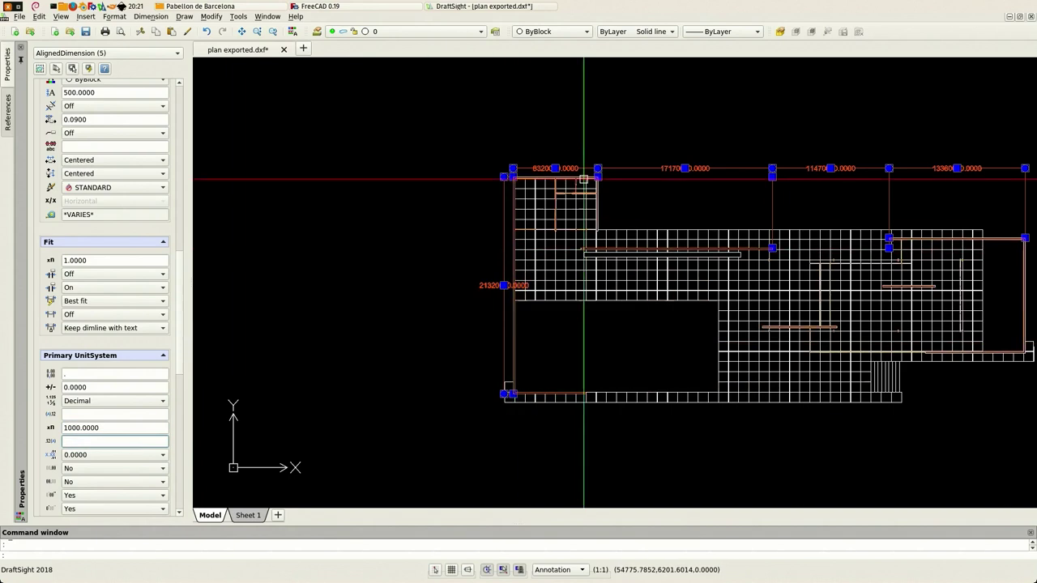
scroll(582, 172, "up", 3)
- Set the selected dimensions' primary unit scale factor to 0.001 and their precision to 0.00, and deselect them
left_click(108, 430)
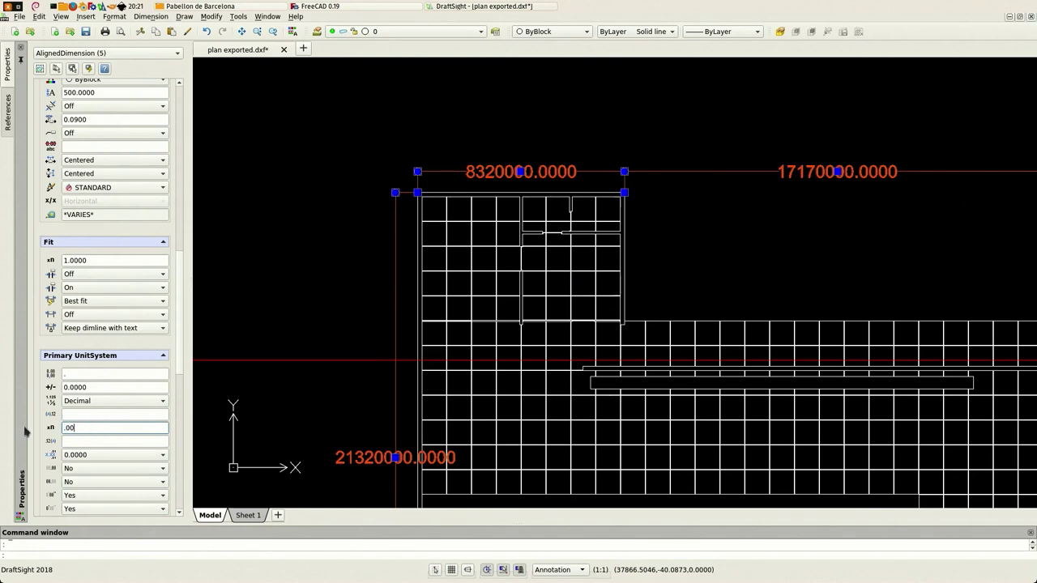
type(".001")
key("Tab")
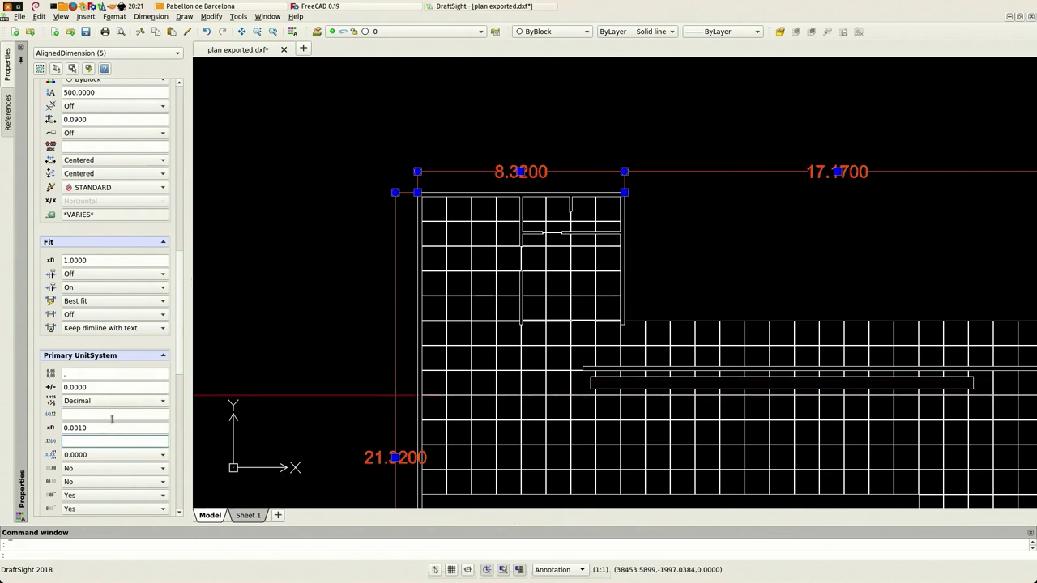
left_click(161, 455)
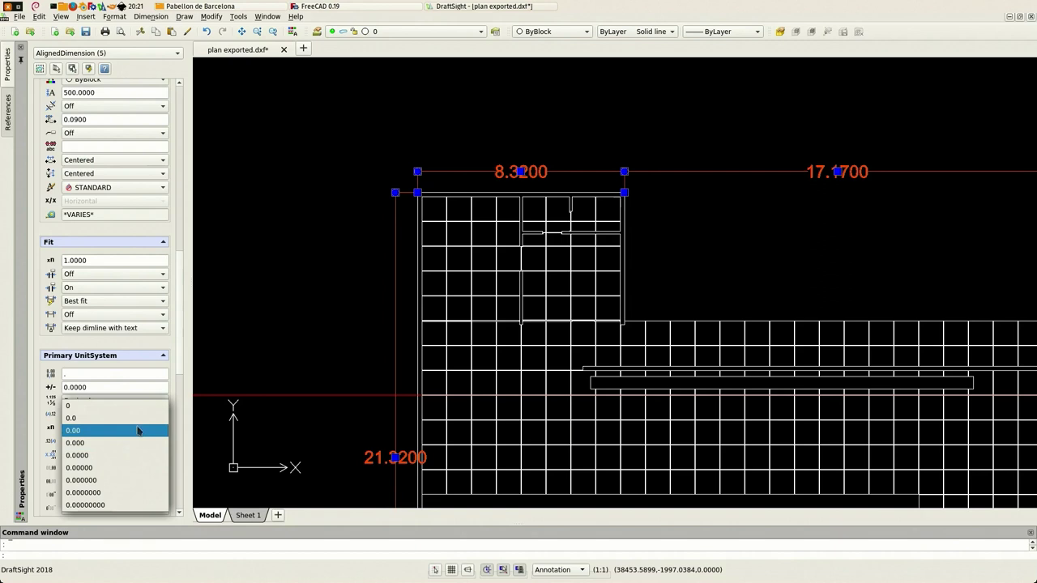
left_click(139, 430)
scroll(324, 270, "down", 2)
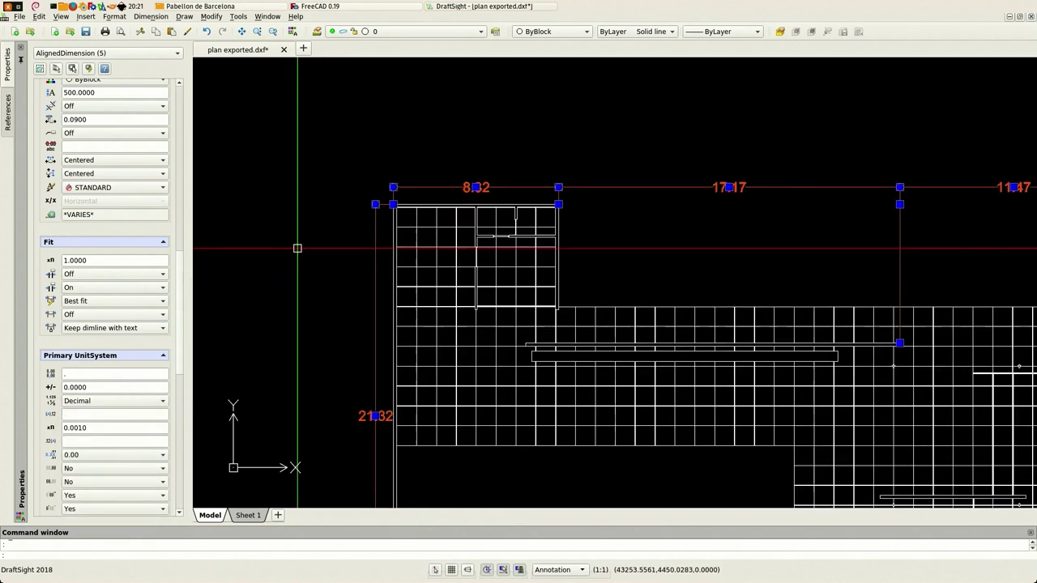
key("Escape")
- Select the wall outline block and the floor grid block, and set their line color to Red
scroll(347, 340, "down", 5)
scroll(412, 278, "up", 6)
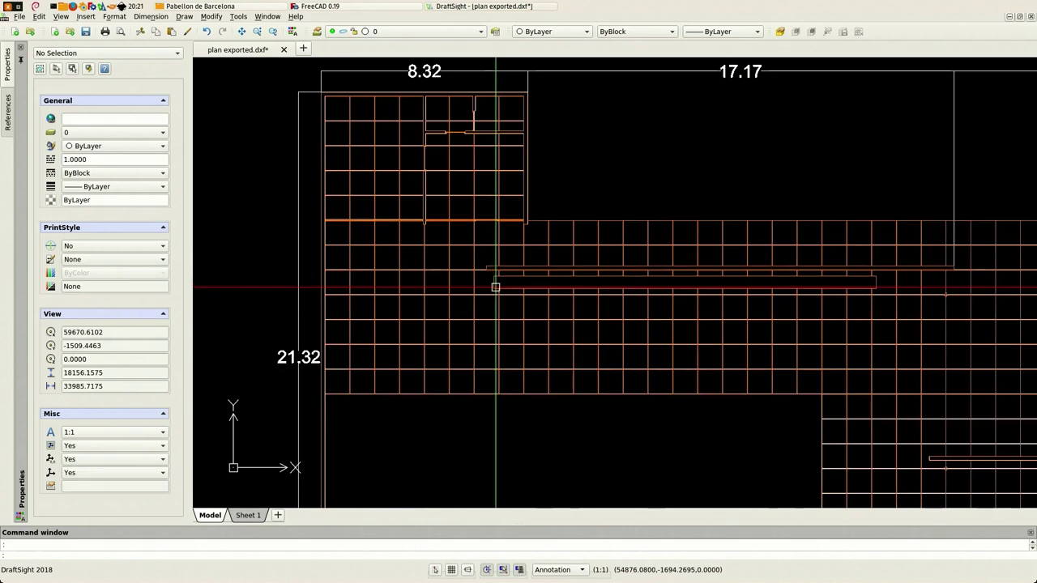
left_click(493, 267)
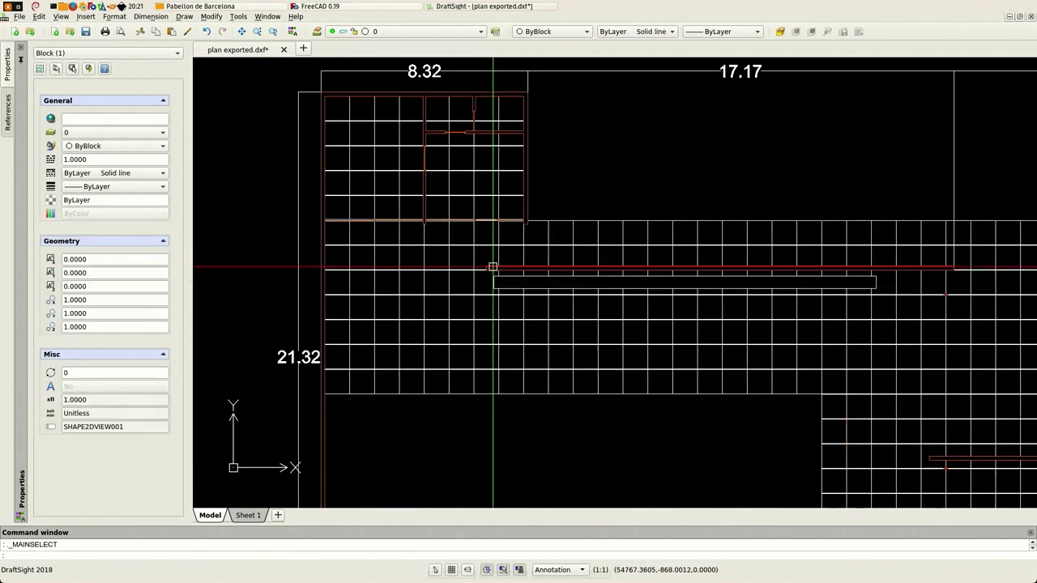
right_click(493, 266)
left_click(405, 368)
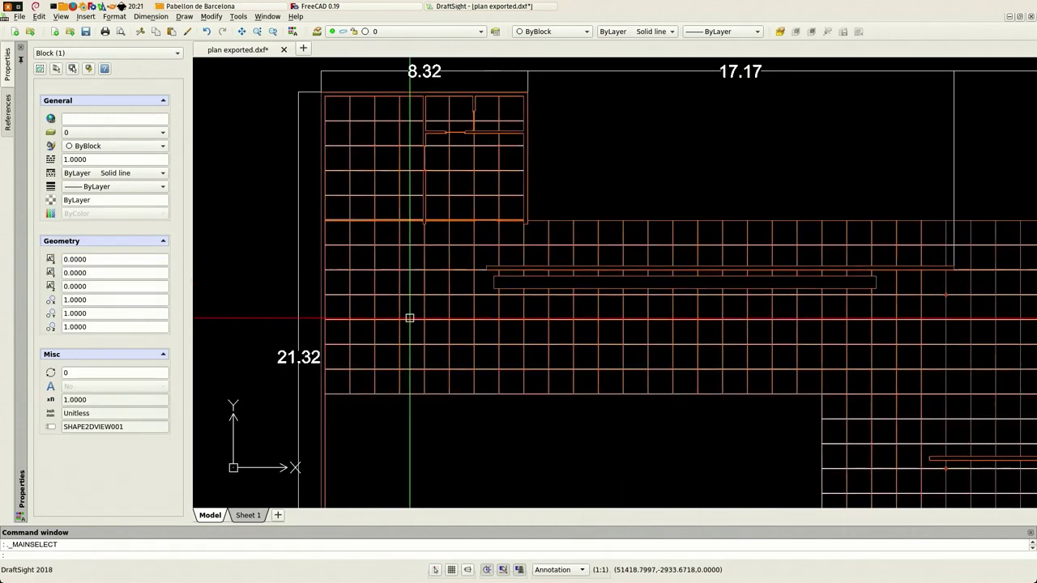
left_click(410, 318)
right_click(410, 318)
left_click(450, 249)
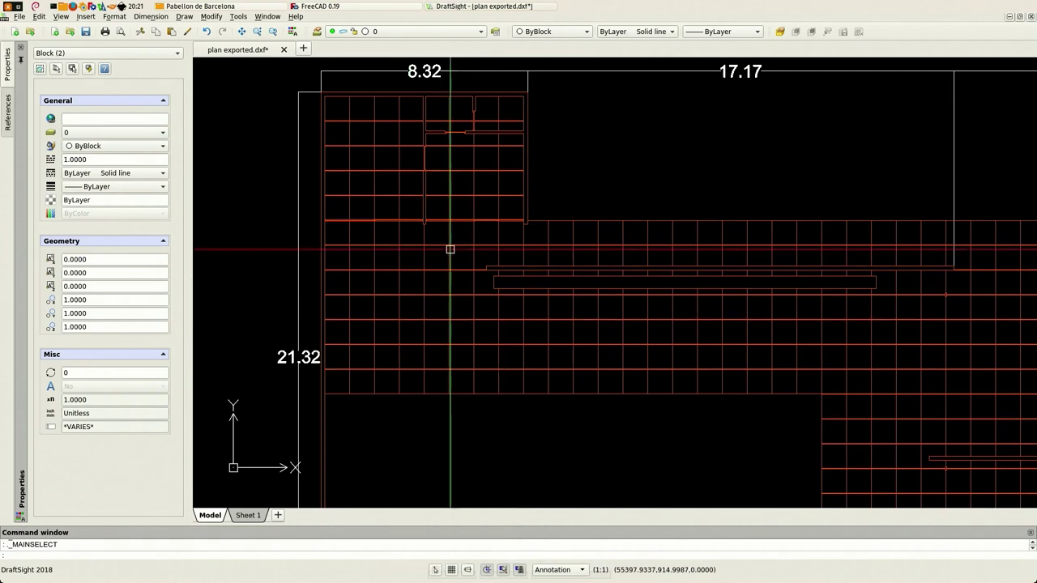
left_click(588, 32)
left_click(543, 107)
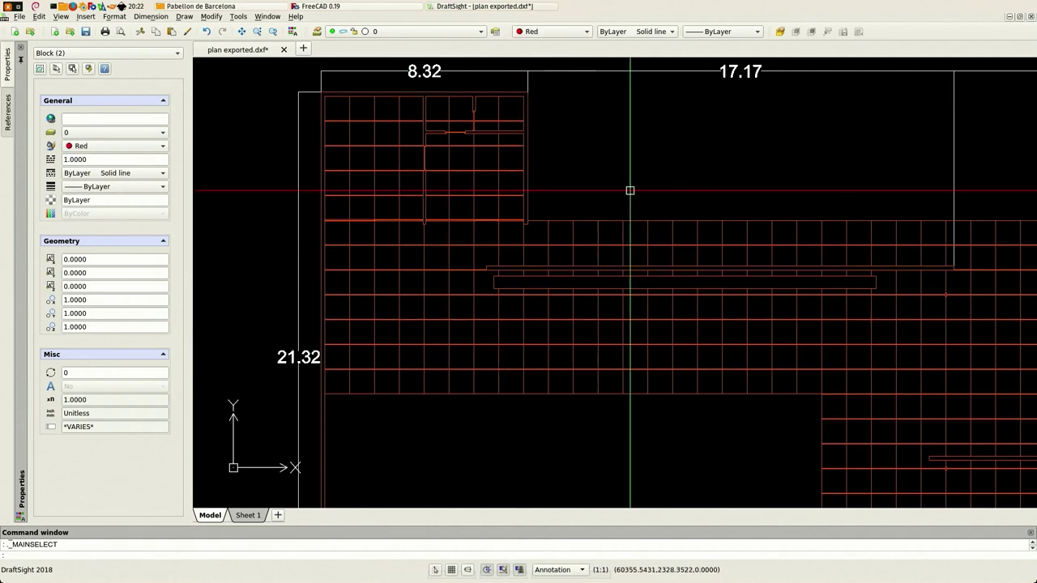
- Deselect the two blocks and change the display order of the wall outline block
key("Escape")
scroll(616, 174, "down", 5)
scroll(526, 134, "up", 4)
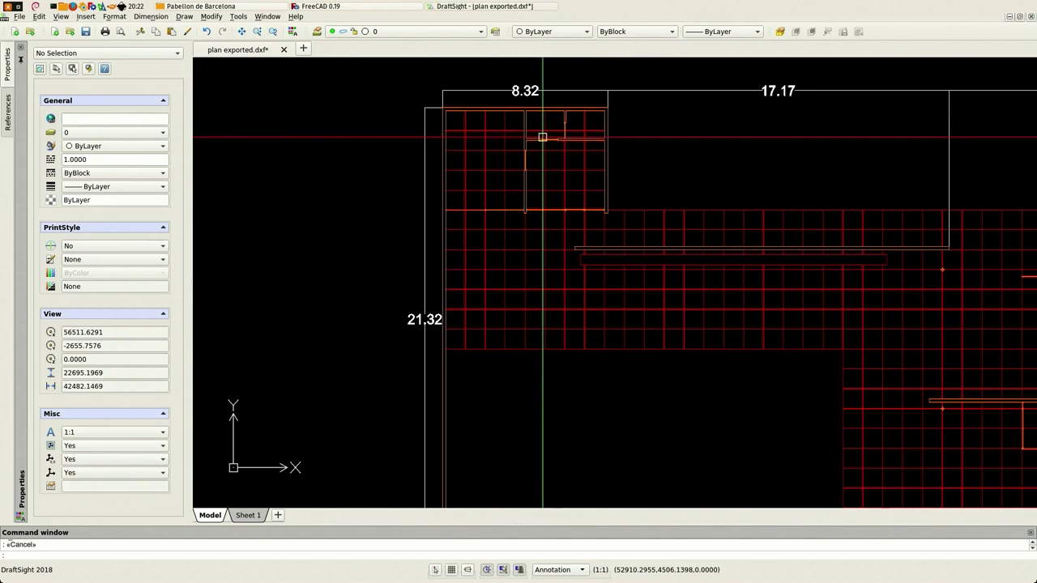
left_click(539, 137)
right_click(538, 138)
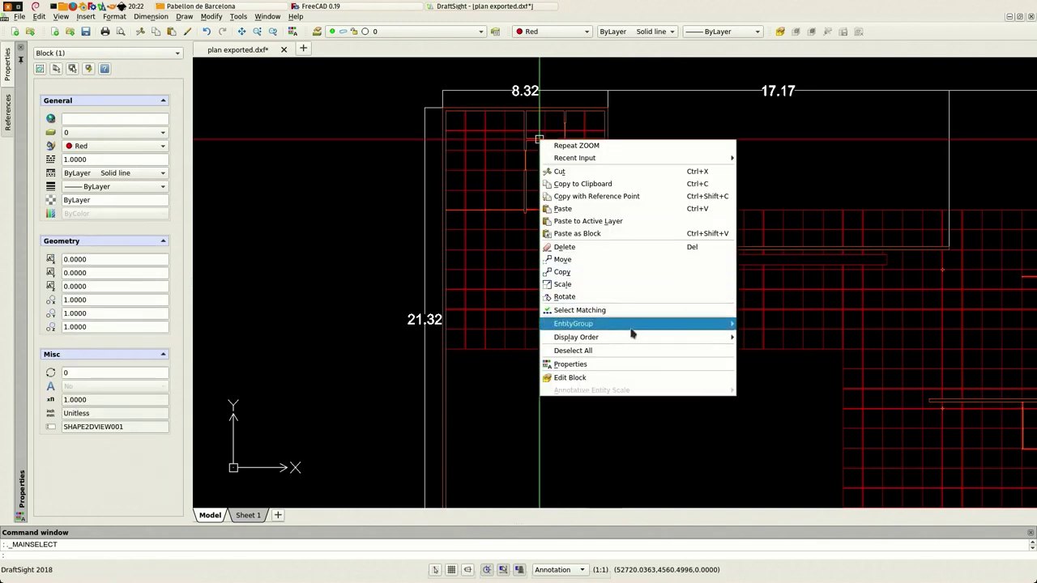
mouse_move(632, 336)
left_click(770, 342)
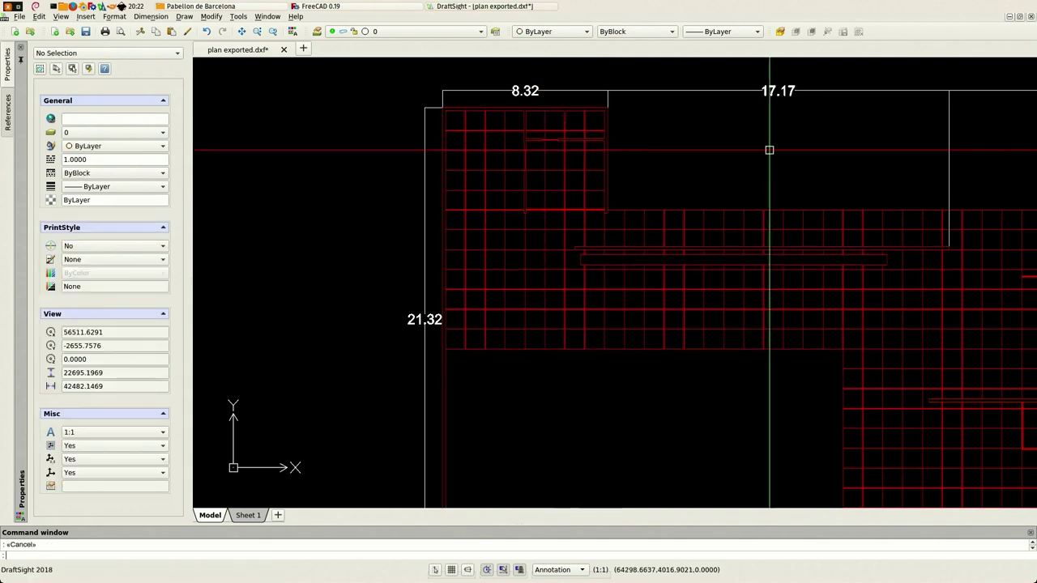
- Set the line color of the wall outline block to White and deselect it
scroll(486, 150, "up", 3)
left_click(519, 160)
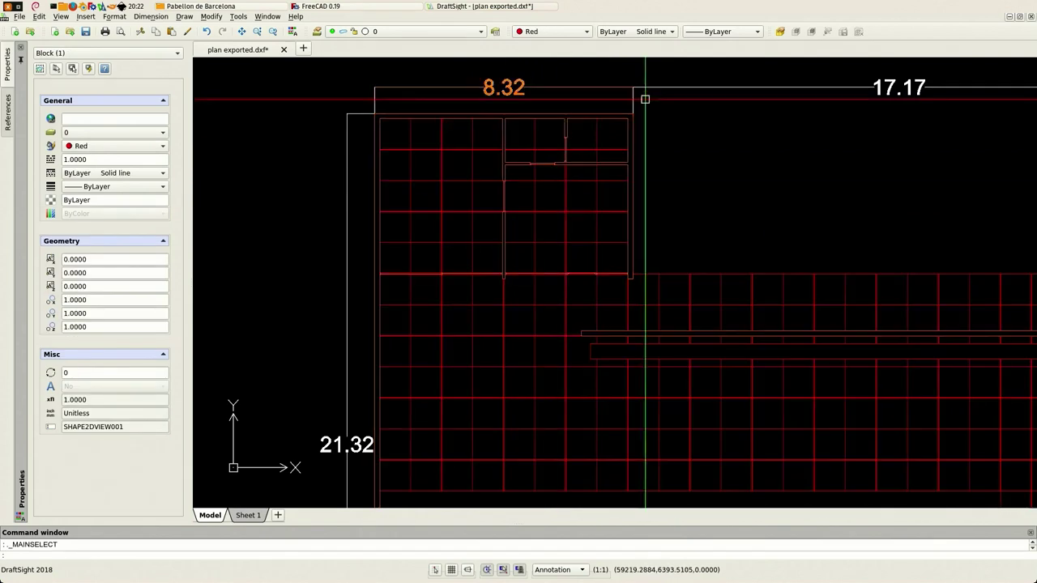
left_click(567, 32)
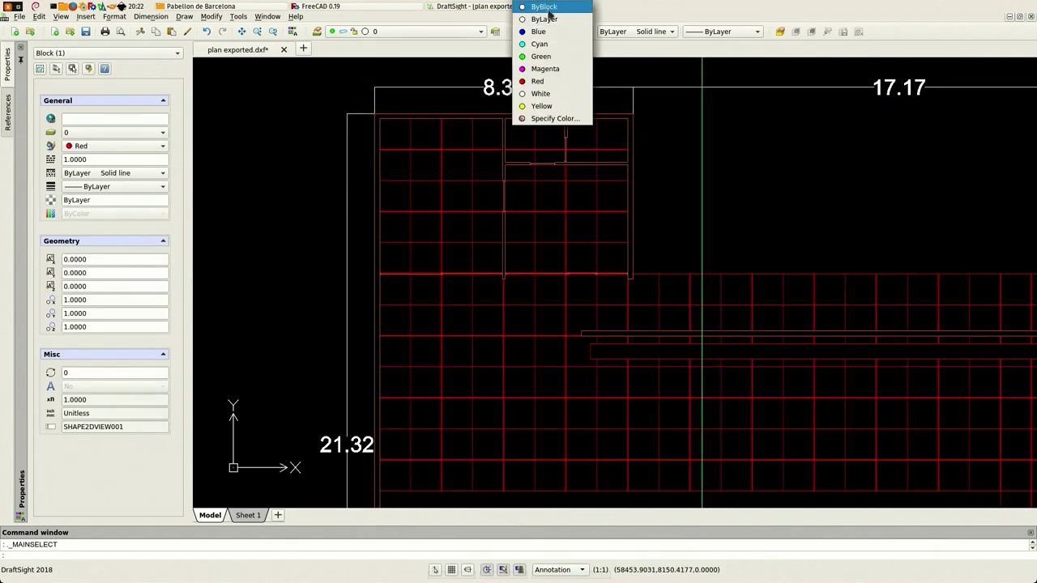
left_click(539, 93)
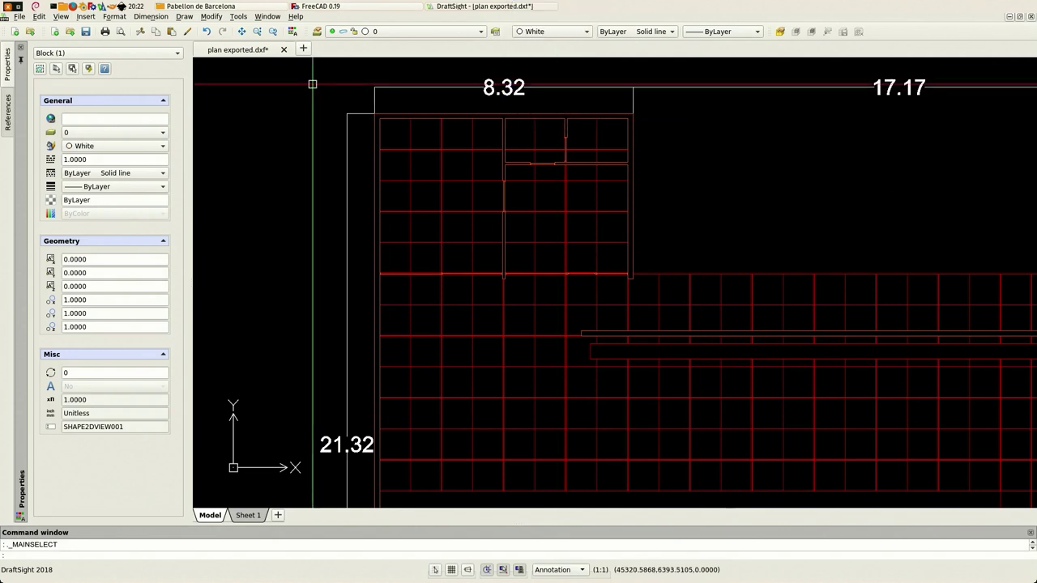
key("Escape")
scroll(294, 99, "down", 3)
middle_click_drag(567, 142, 528, 166)
scroll(527, 166, "down", 1)
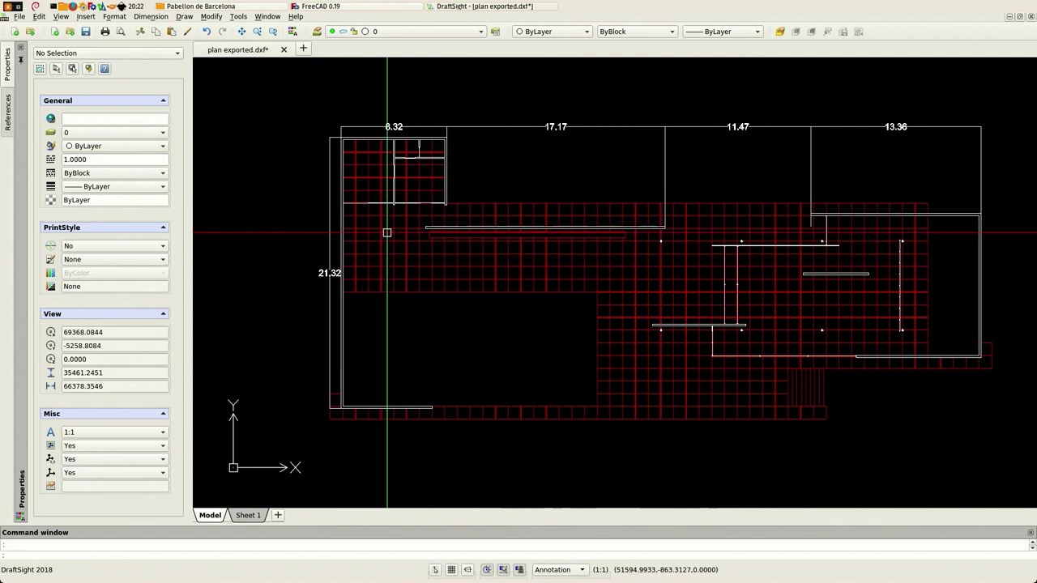
- Add a vertical linear dimension between the outer corners of the pavilion's easternmost wall, placed just outside it
scroll(553, 226, "up", 3)
scroll(695, 137, "down", 4)
middle_click_drag(665, 161, 552, 204)
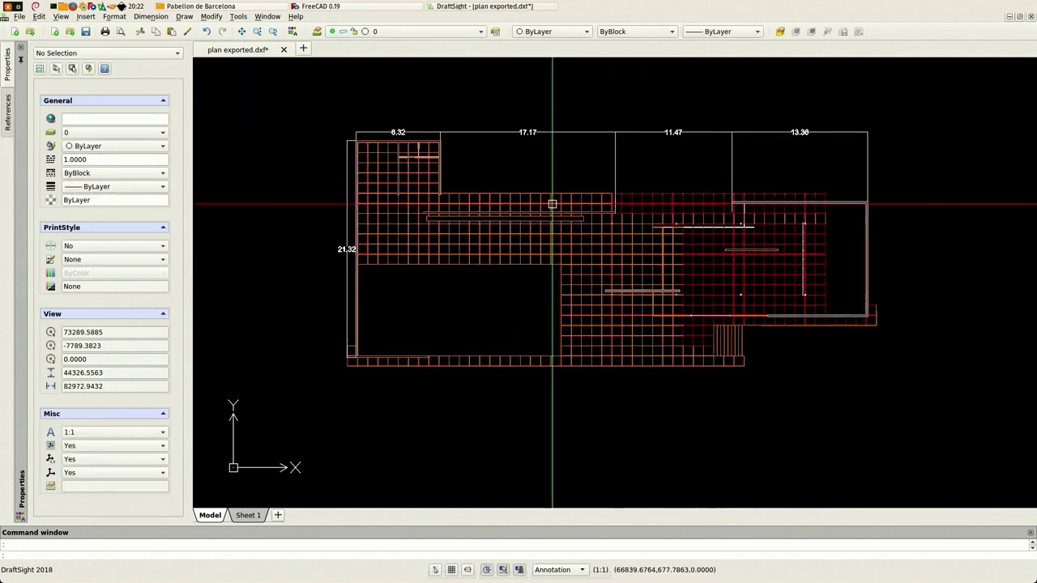
scroll(543, 194, "up", 3)
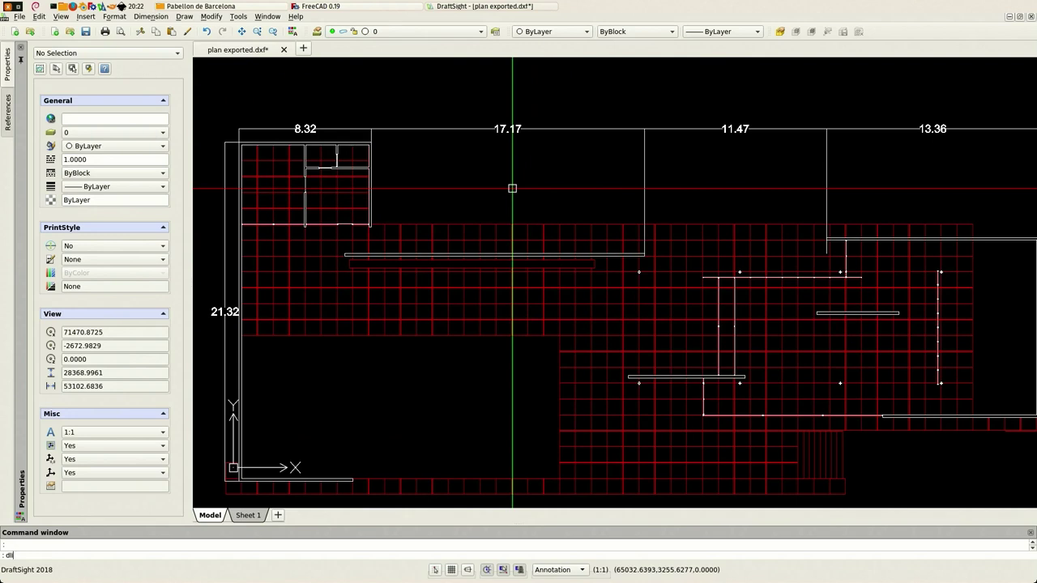
key("Return")
middle_click_drag(794, 218, 313, 157)
scroll(648, 211, "up", 4)
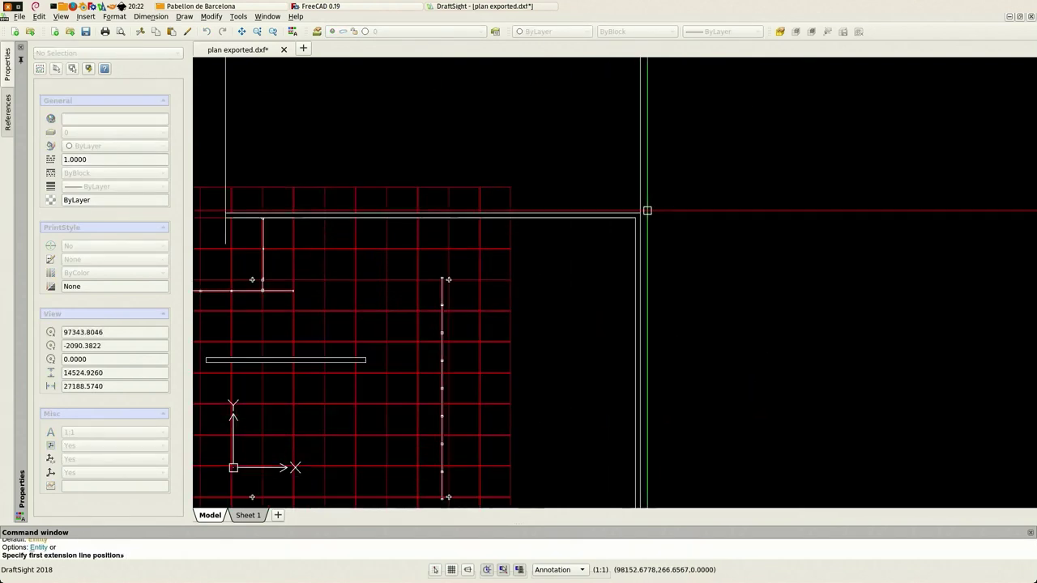
left_click(648, 211)
scroll(685, 167, "down", 1)
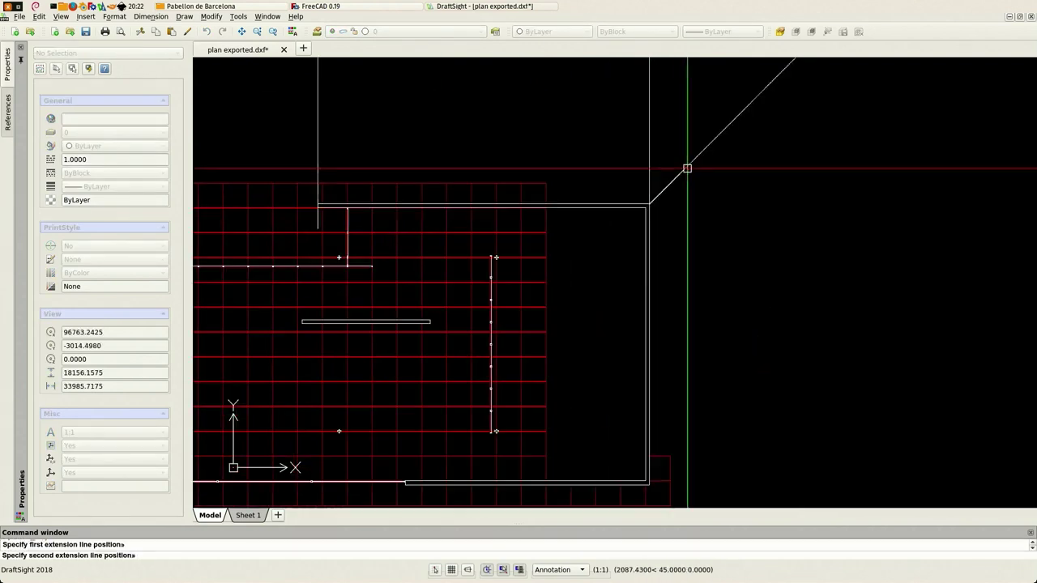
left_click(648, 484)
left_click(677, 324)
- Set the text height of the new vertical dimension beside the east wall to 500
scroll(679, 336, "up", 4)
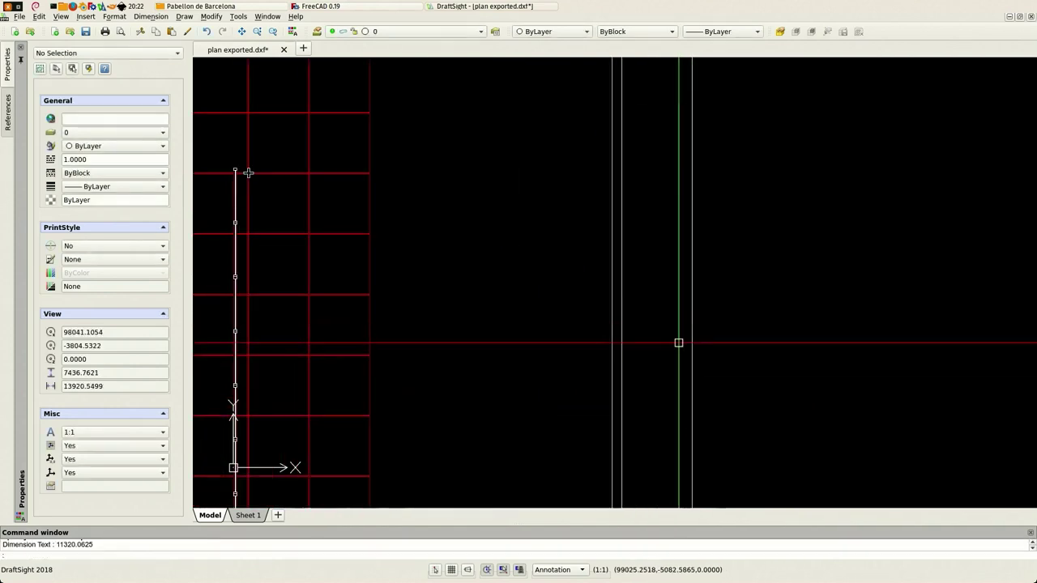
scroll(679, 342, "up", 4)
left_click(721, 336)
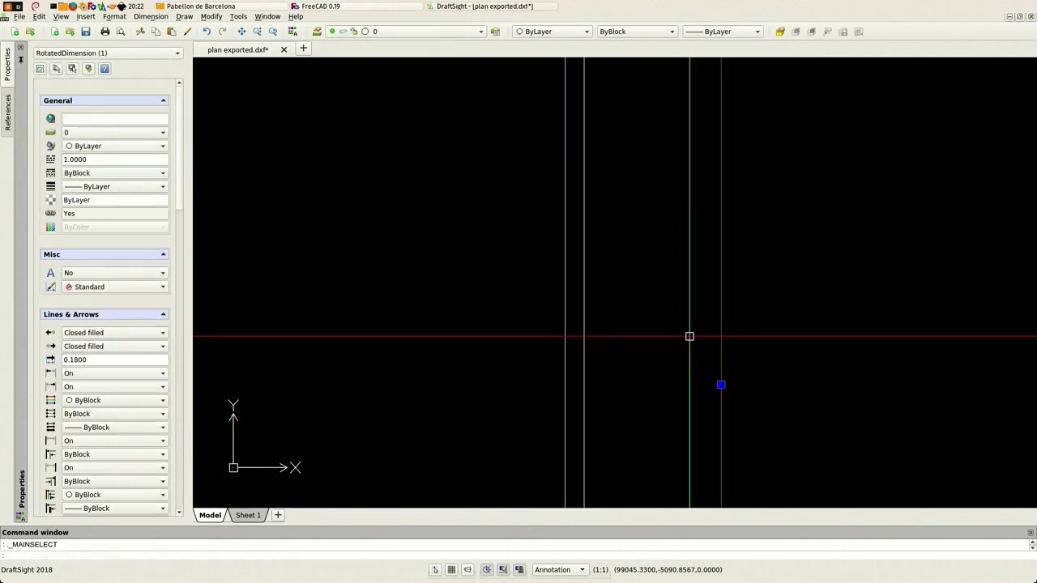
scroll(107, 448, "down", 7)
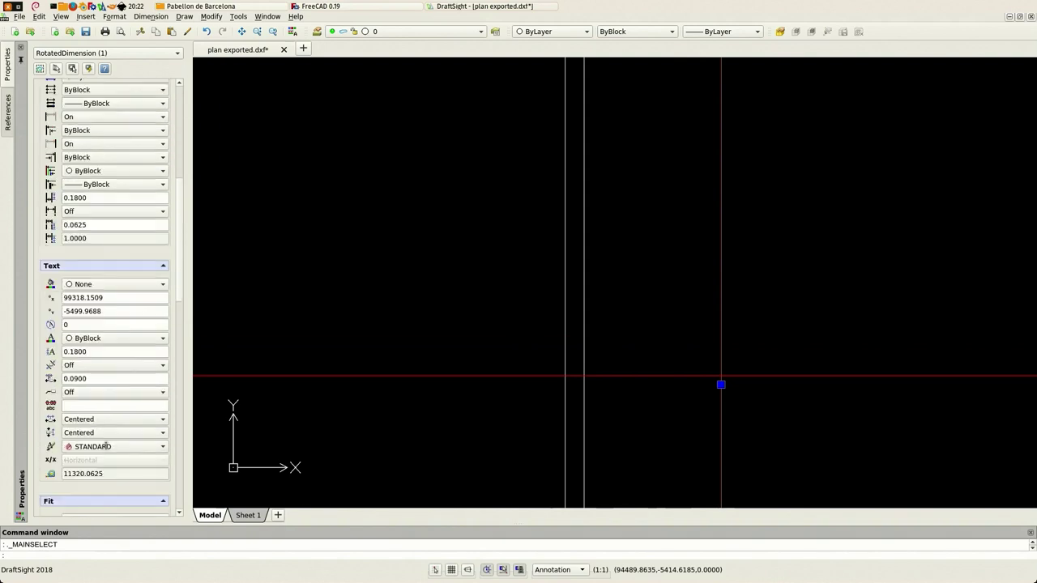
left_click(114, 351)
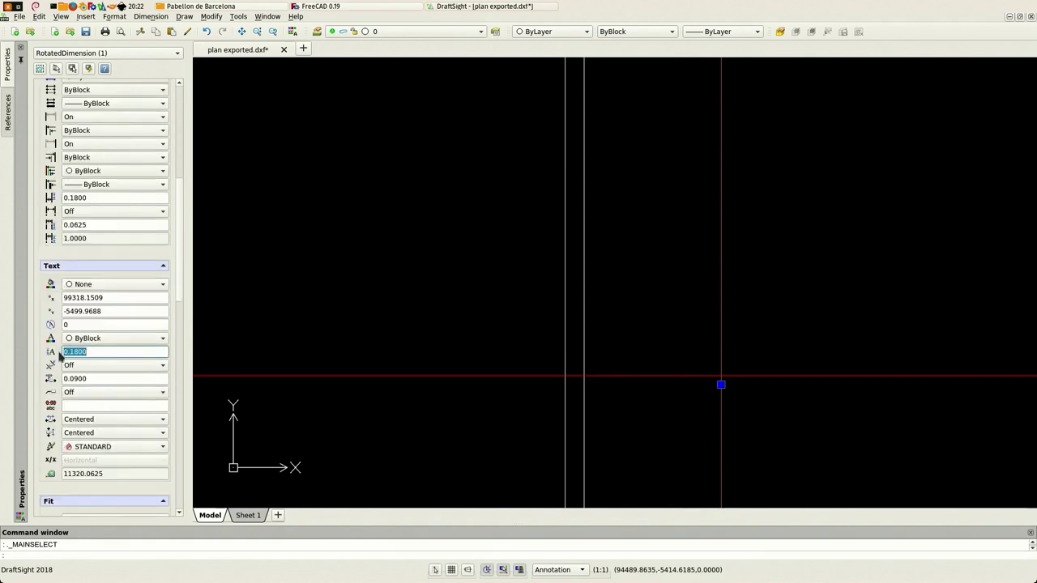
key("Return")
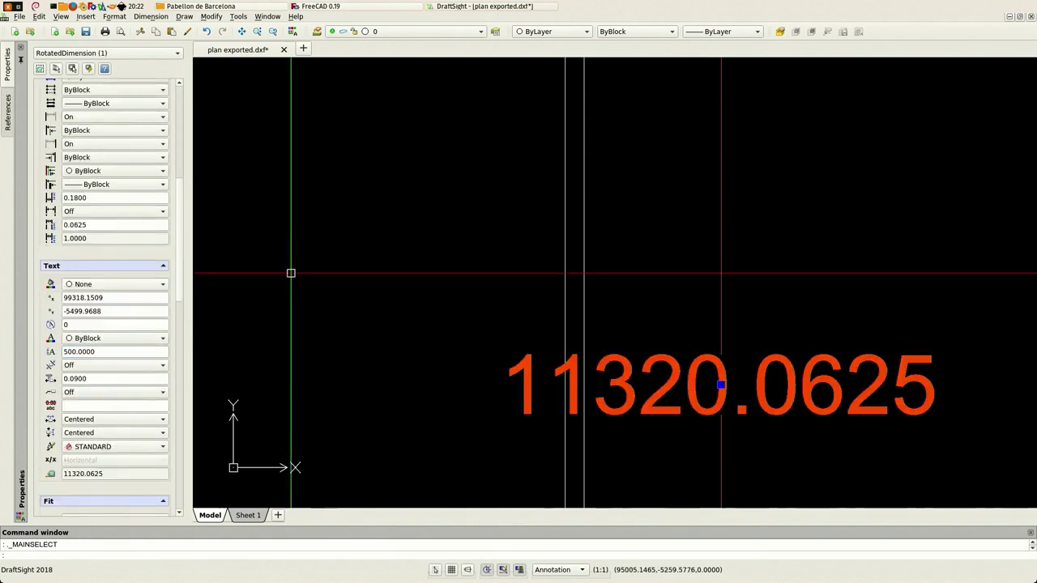
- Copy the properties of the 13.36 dimension to the new vertical dimension with the property painter
scroll(105, 389, "down", 3)
scroll(349, 314, "down", 6)
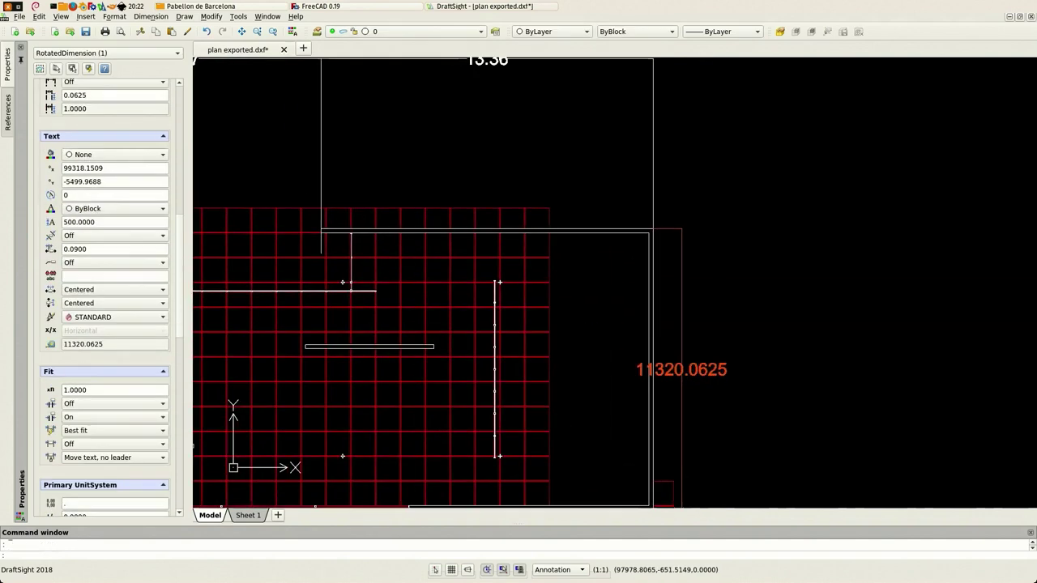
key("Escape")
type("ma")
key("Return")
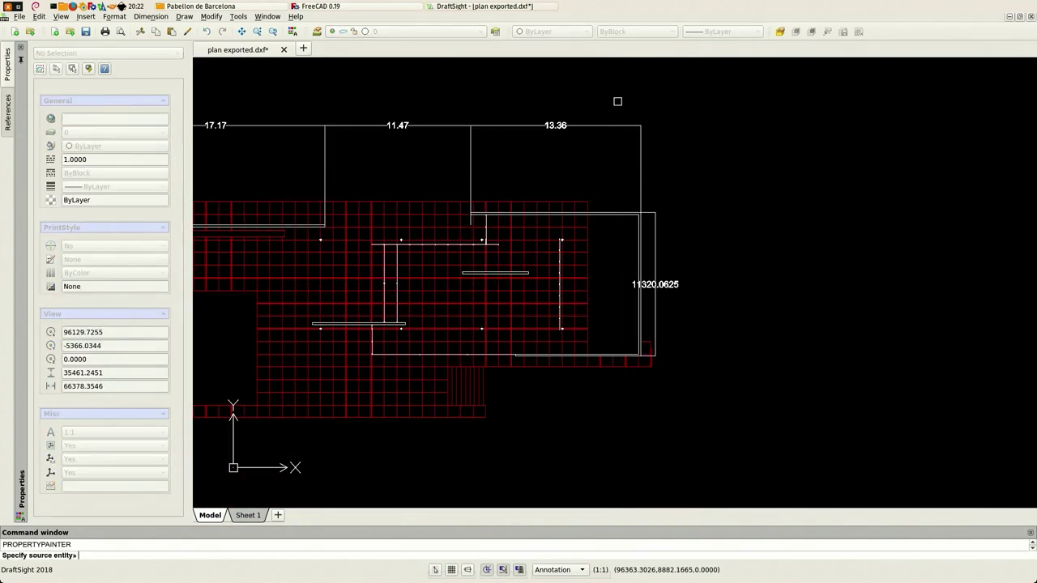
left_click(602, 124)
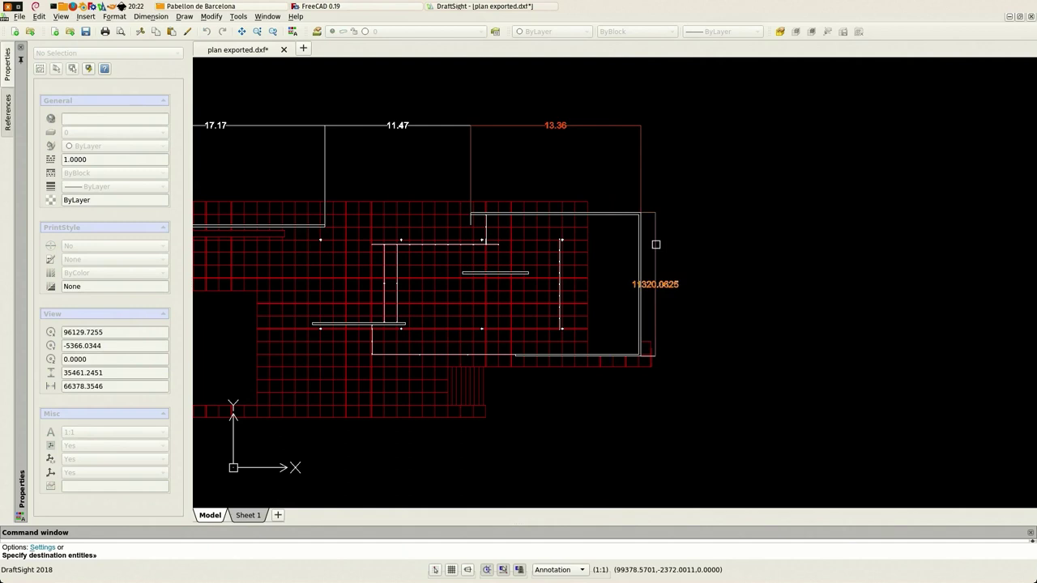
key("Return")
scroll(710, 264, "up", 1)
middle_click_drag(710, 265, 917, 276)
scroll(917, 276, "down", 2)
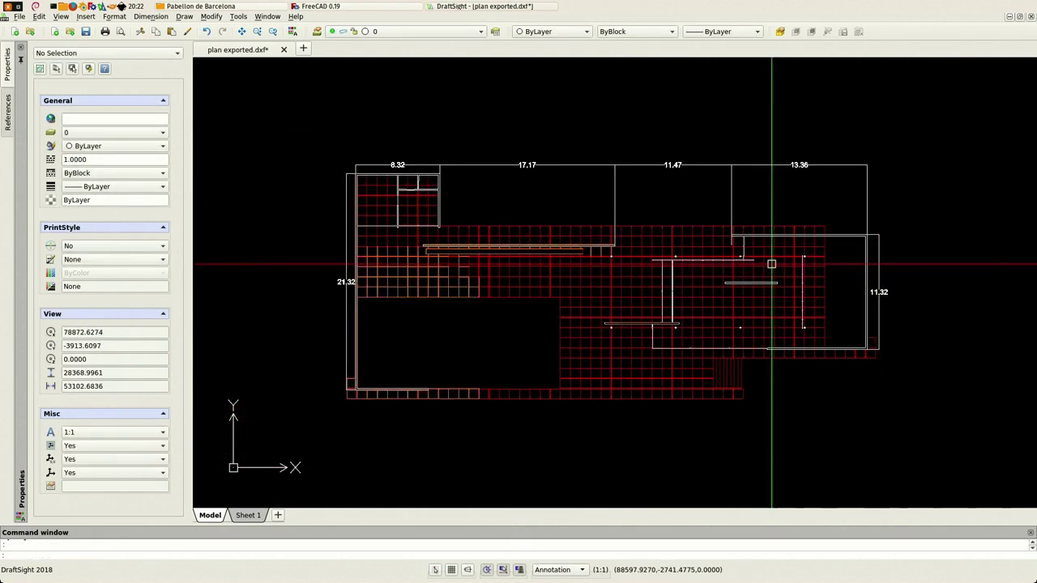
scroll(770, 273, "up", 2)
middle_click_drag(692, 268, 716, 271)
scroll(716, 271, "down", 1)
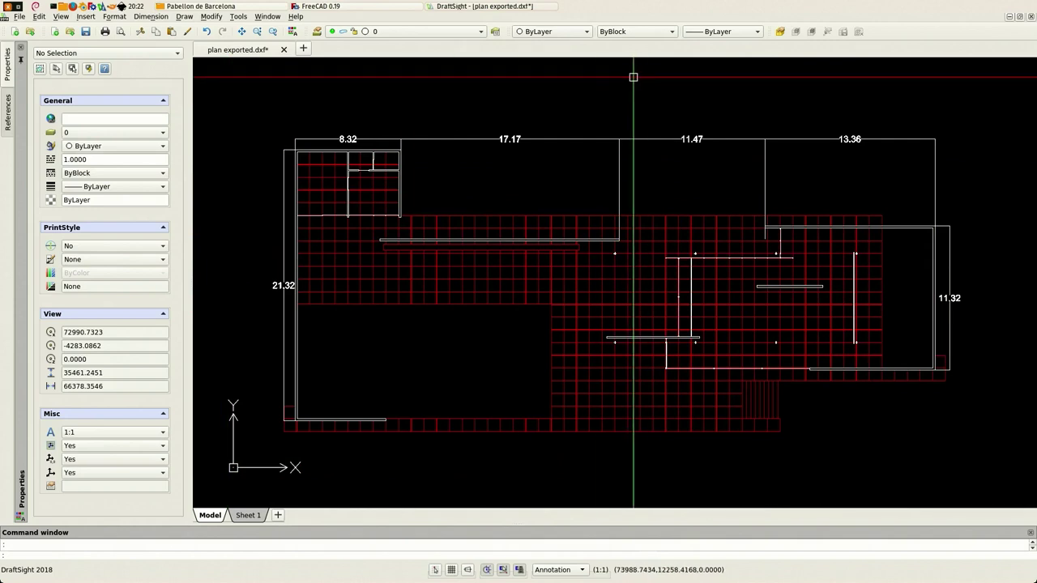
- Switch to FreeCAD and create a group named "2D plan output" in the Pabellon de Barcelona document
left_click(387, 7)
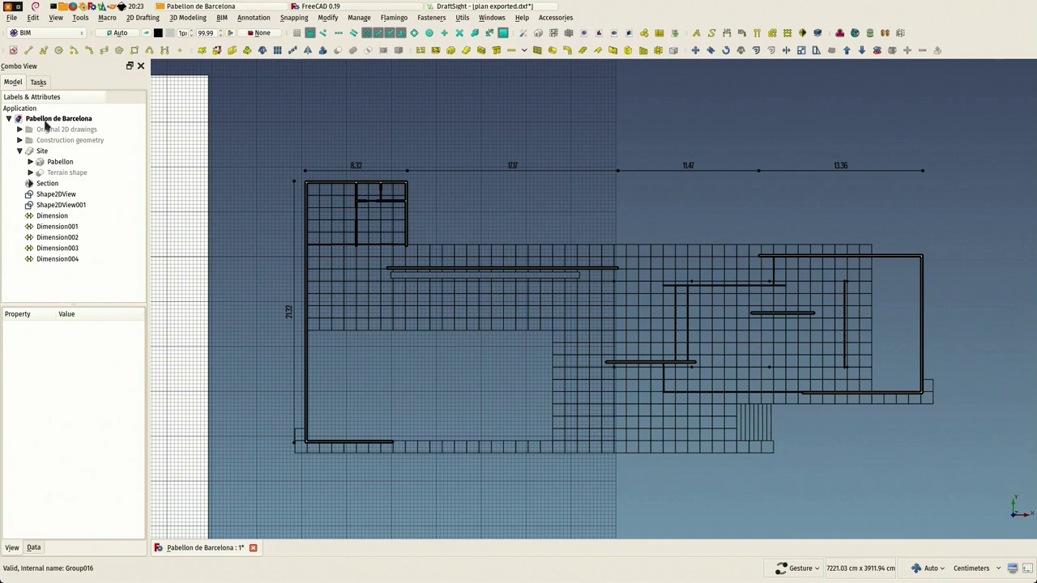
right_click(47, 121)
left_click(61, 151)
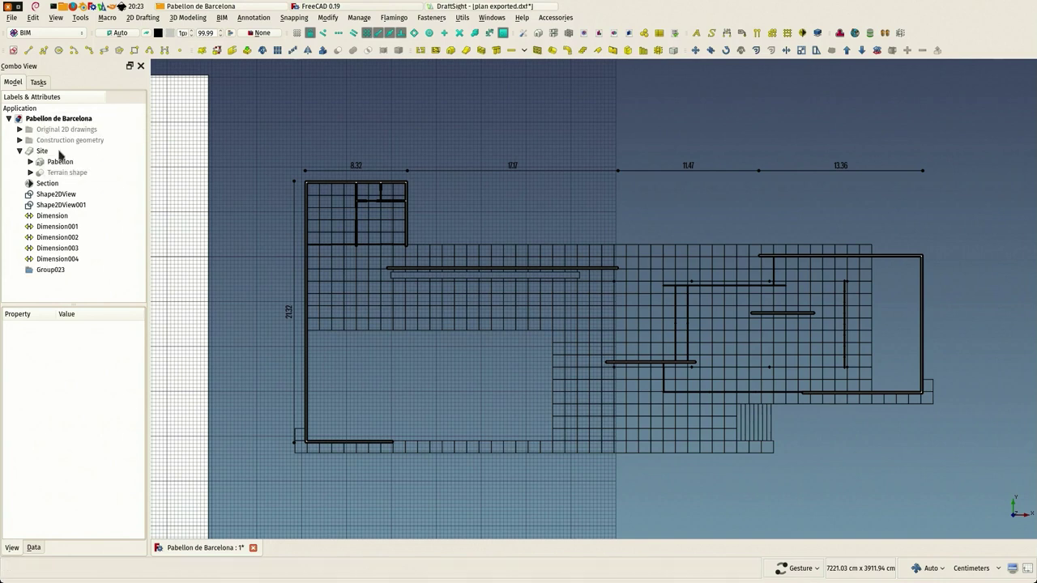
left_click(49, 271)
left_click(49, 273)
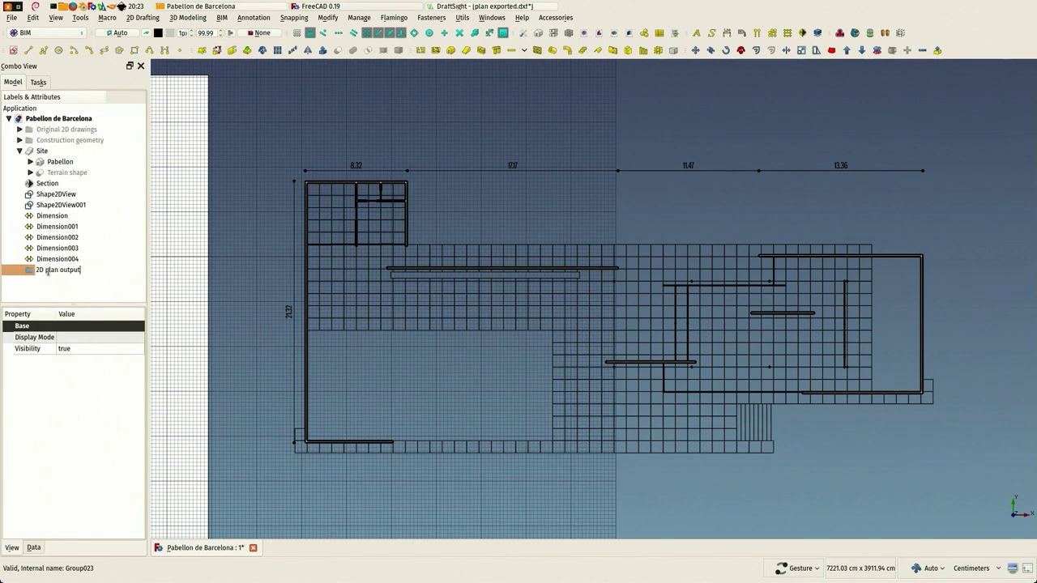
type("2D plan output")
key("Return")
- Move the two Shape2DView objects and the five dimensions into the 2D plan output group
left_click(49, 259)
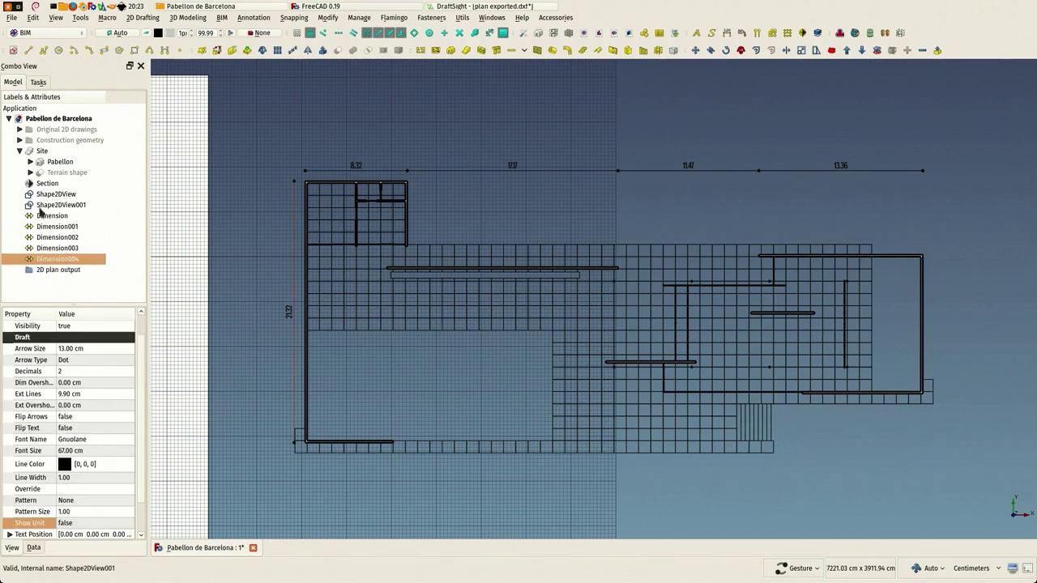
left_click(44, 194, "shift")
left_click_drag(39, 264, 53, 270)
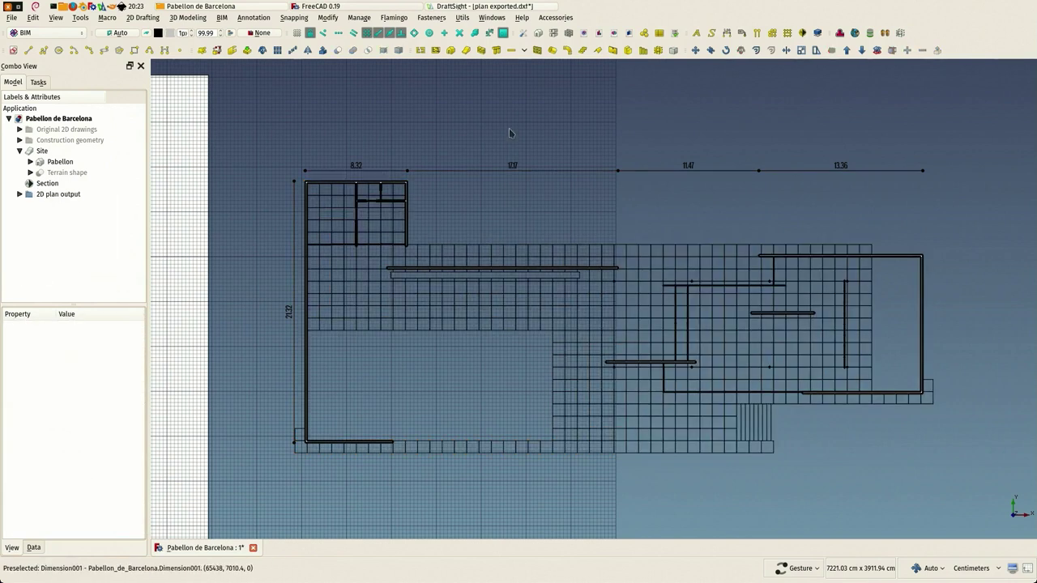
- Switch to DraftSight, inspect the properties of the 8.32 dimension and deselect it
scroll(465, 151, "down", 1)
right_click_drag(421, 108, 483, 158)
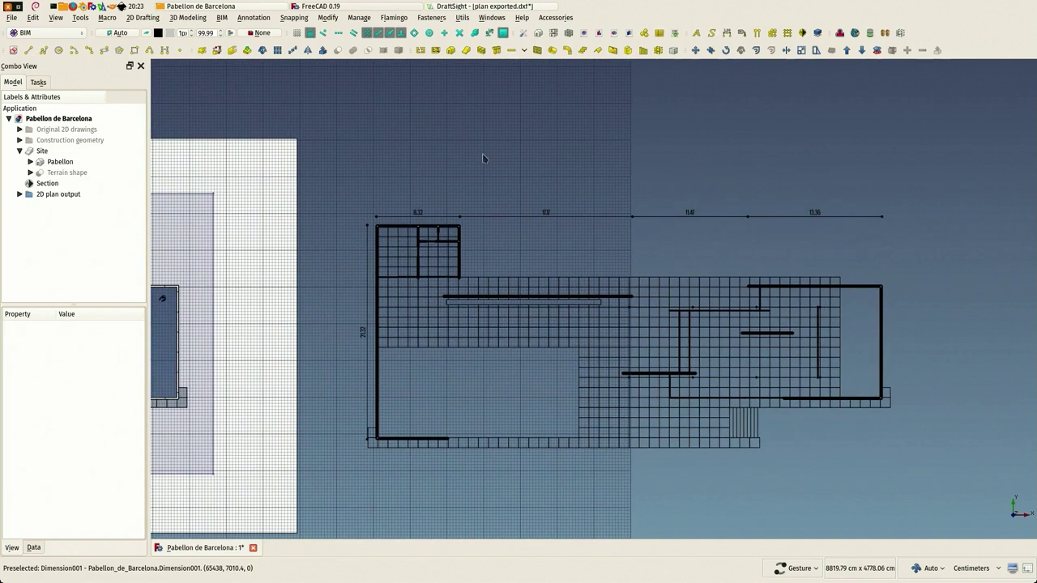
left_click(484, 7)
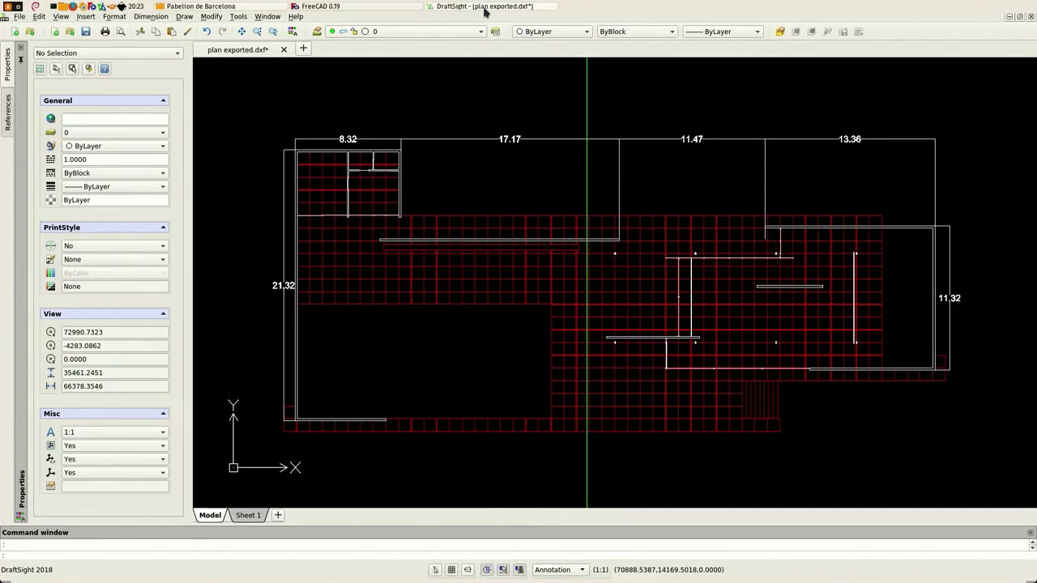
left_click(306, 138)
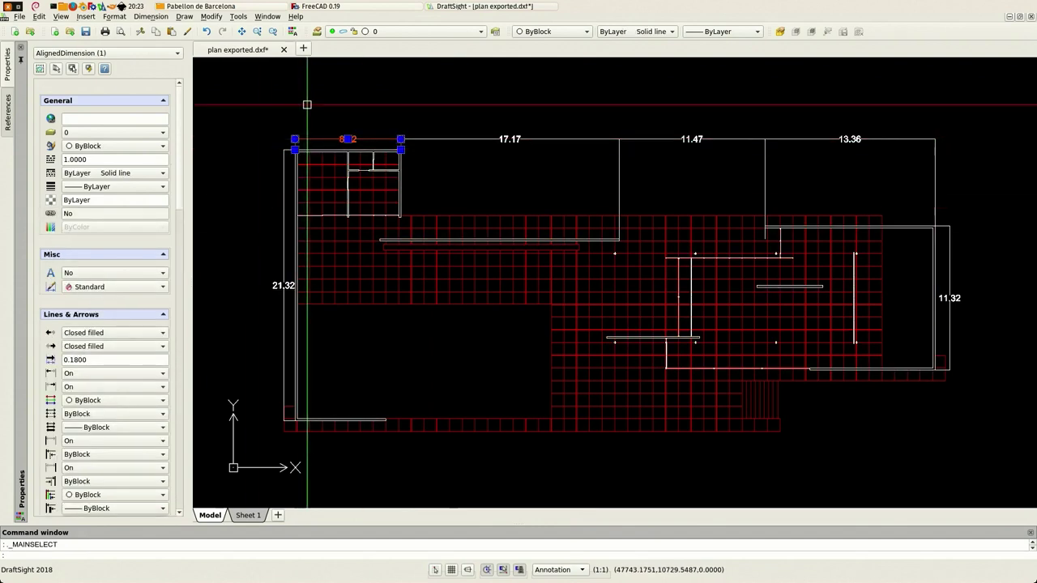
middle_click_drag(298, 104, 315, 110)
key("Escape")
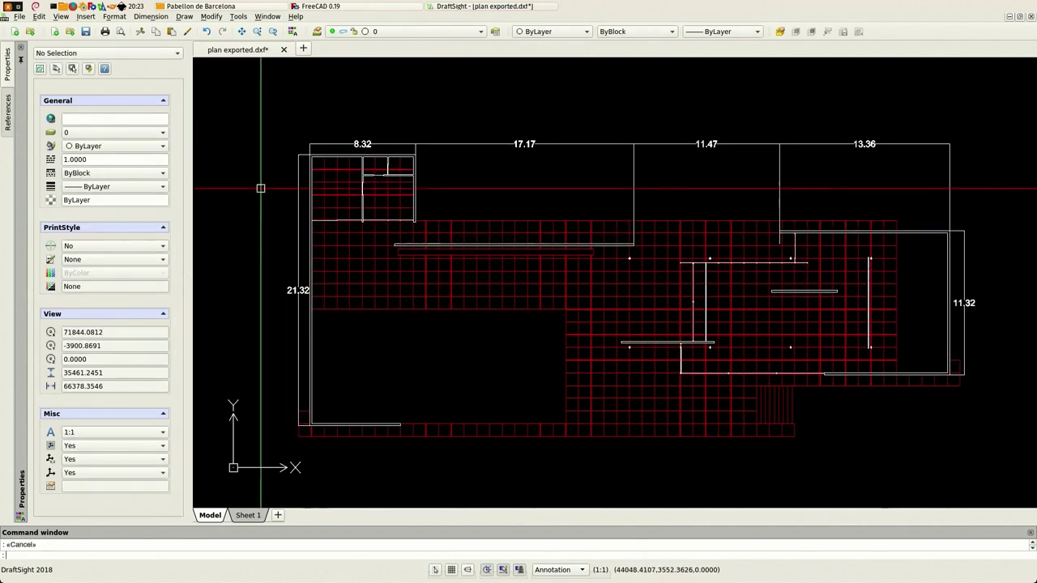
scroll(256, 186, "down", 1)
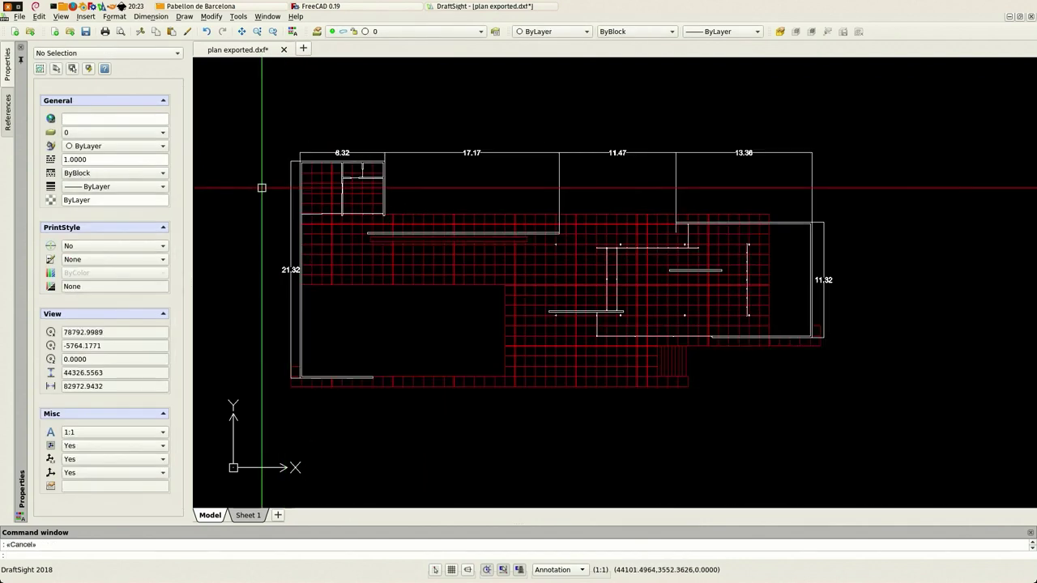
- Switch back to FreeCAD and save the Pabellon de Barcelona document
left_click(376, 8)
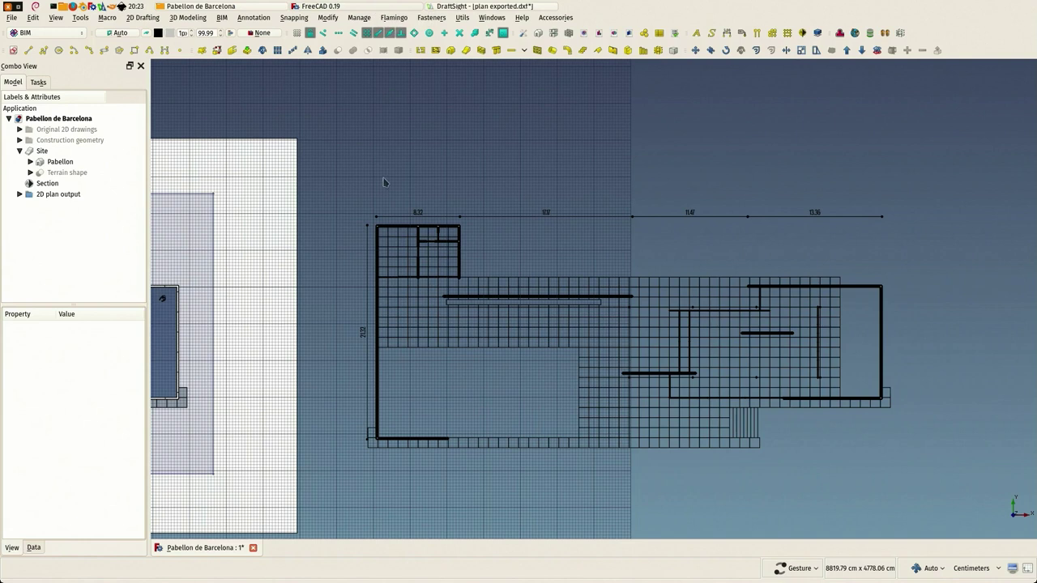
left_click(11, 17)
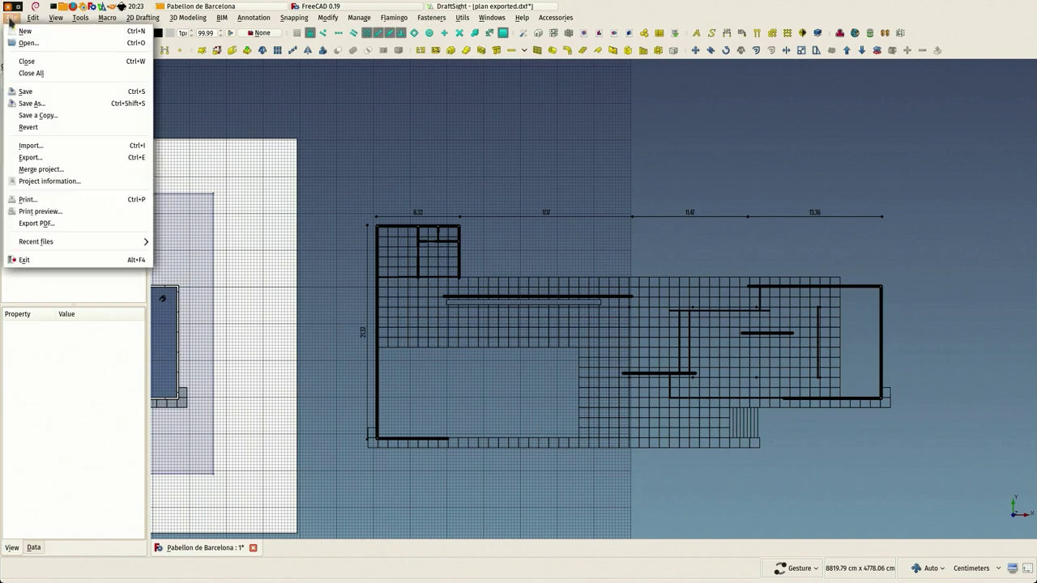
left_click(23, 92)
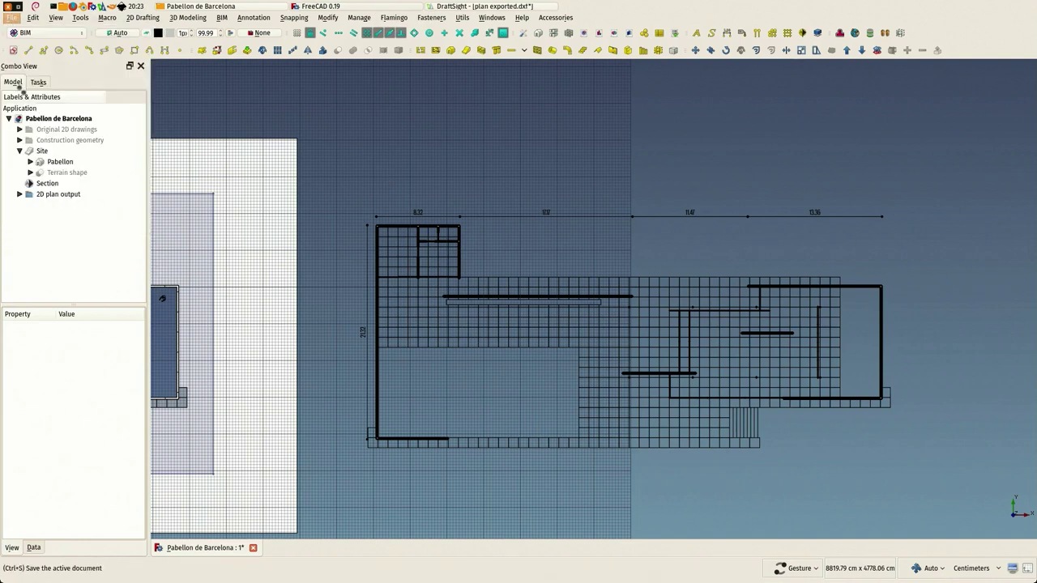